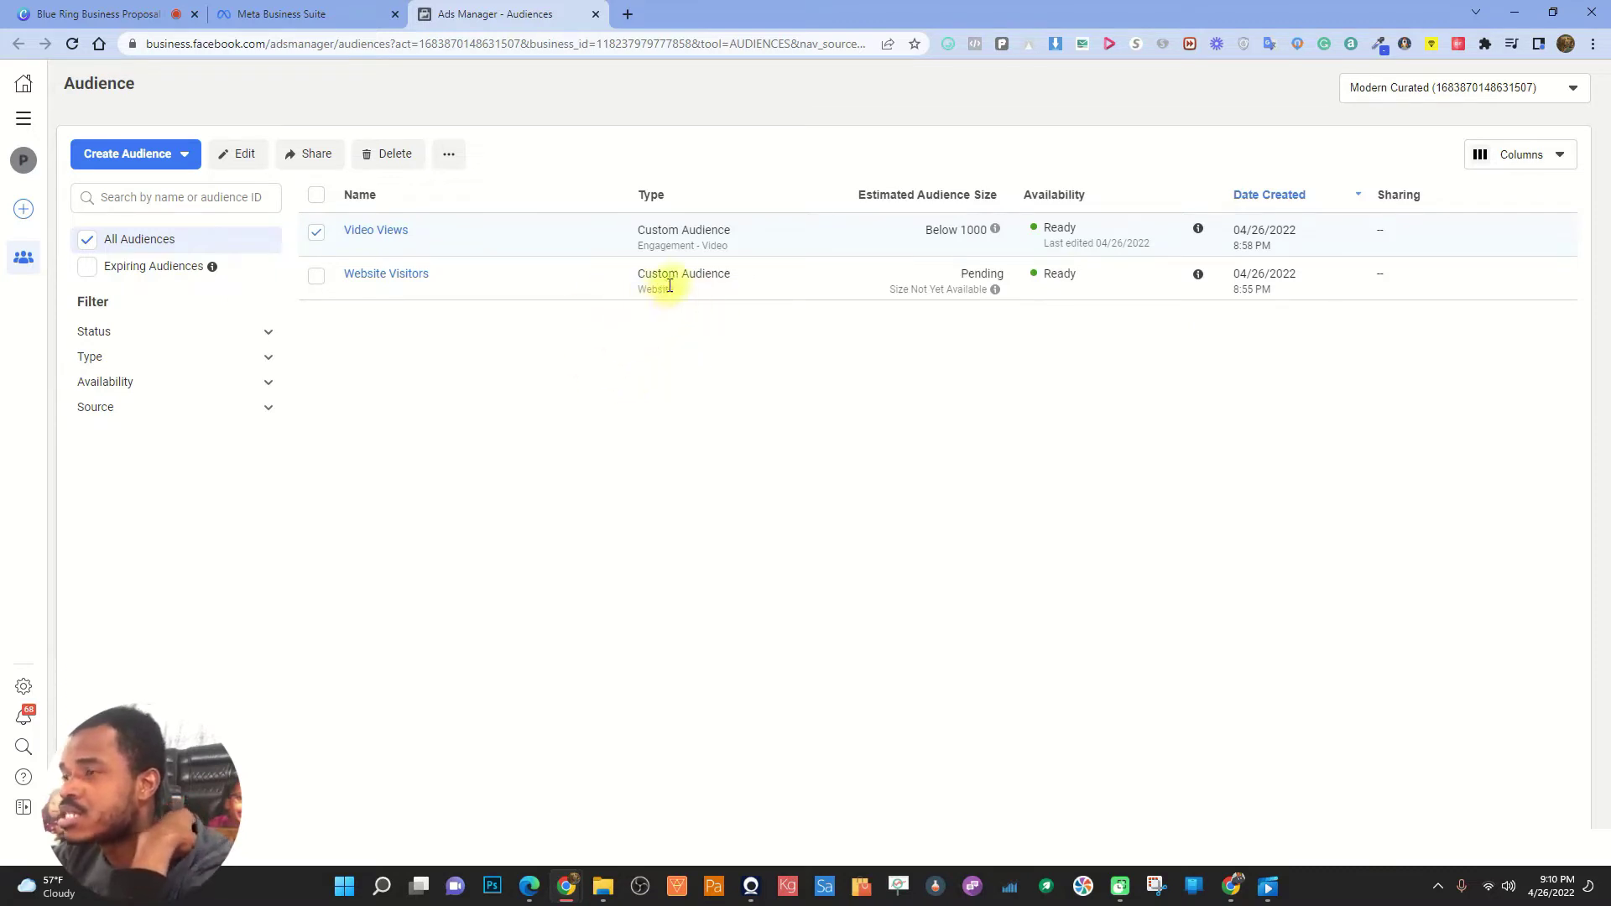
- Deselect the Video Views audience and select the Website Visitors audience instead
left_click_drag(644, 291, 708, 305)
left_click(688, 244)
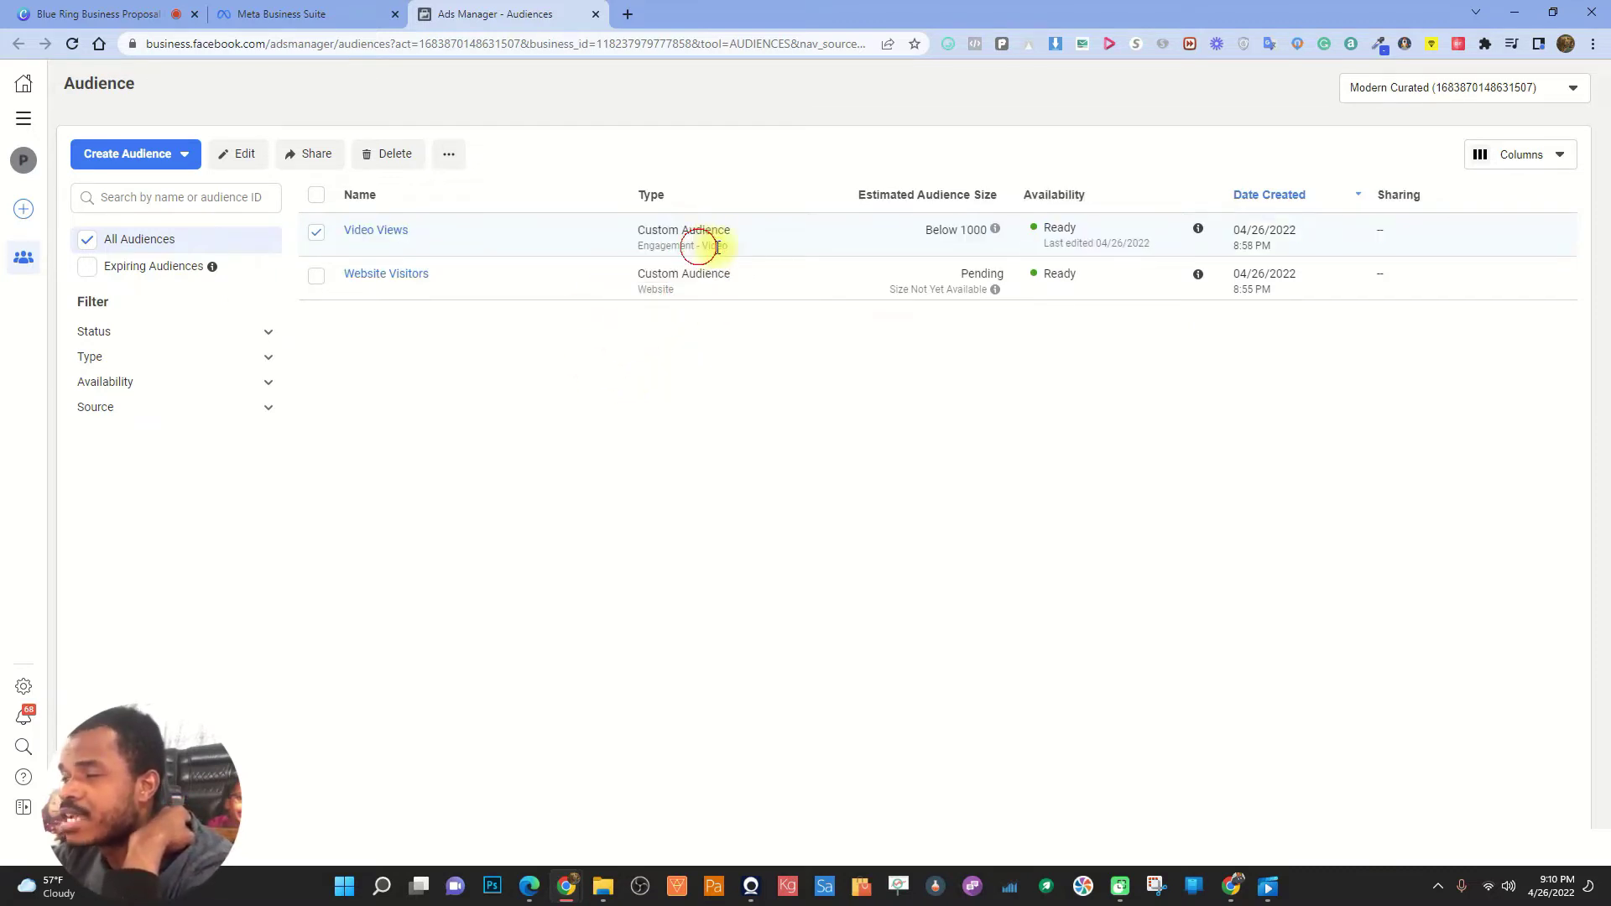
left_click(315, 231)
mouse_move(386, 275)
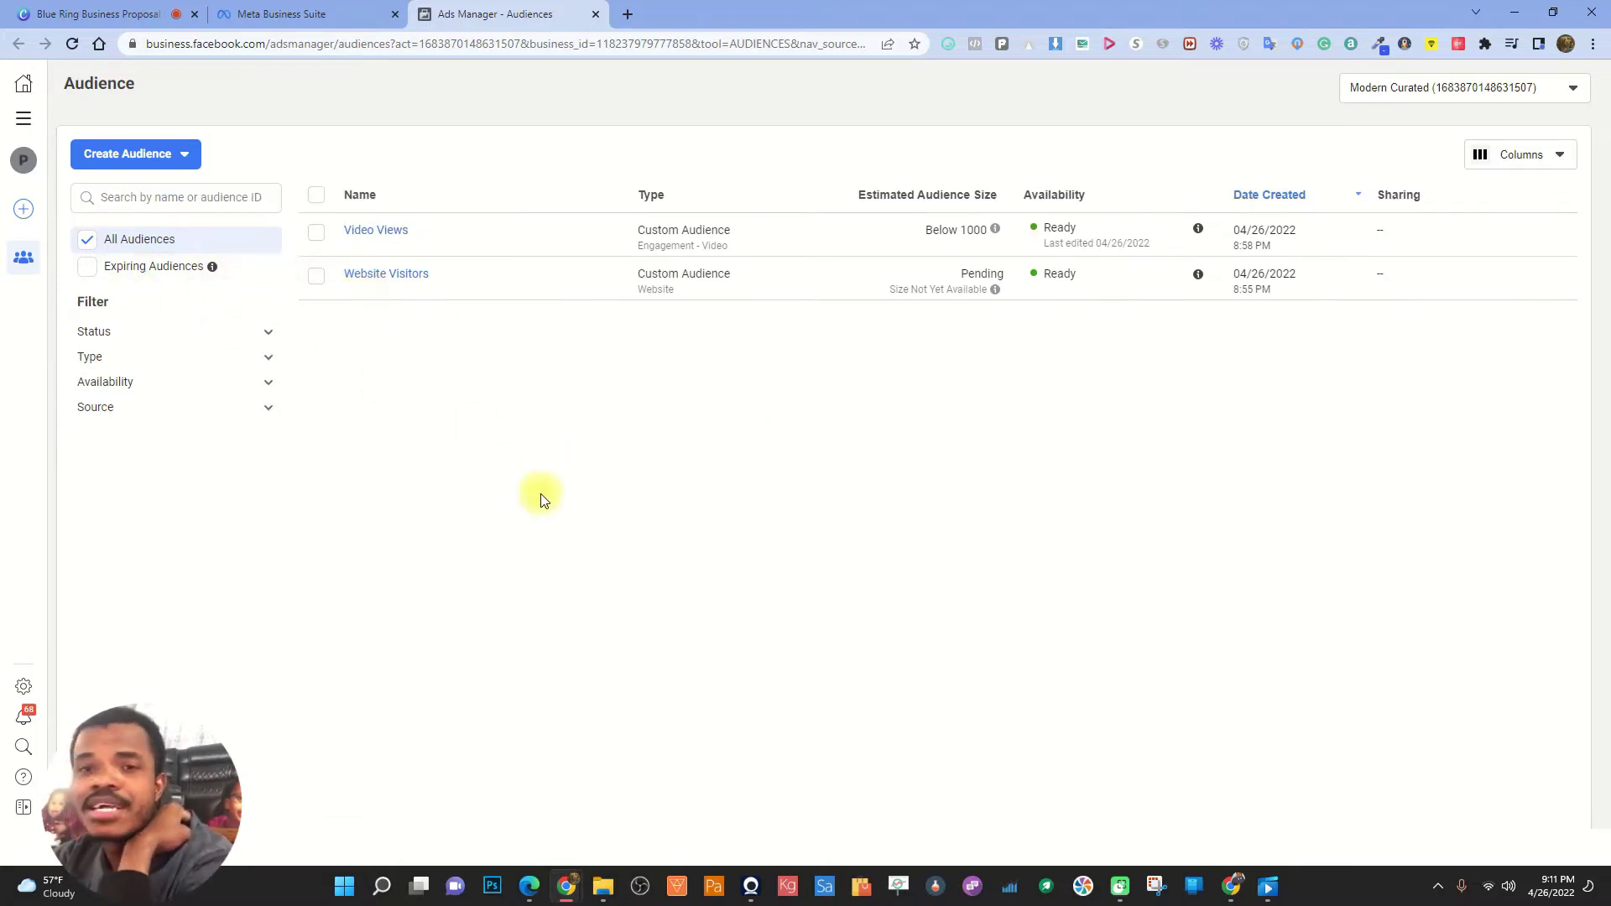
triple_click(622, 288)
left_click(647, 316)
left_click(317, 276)
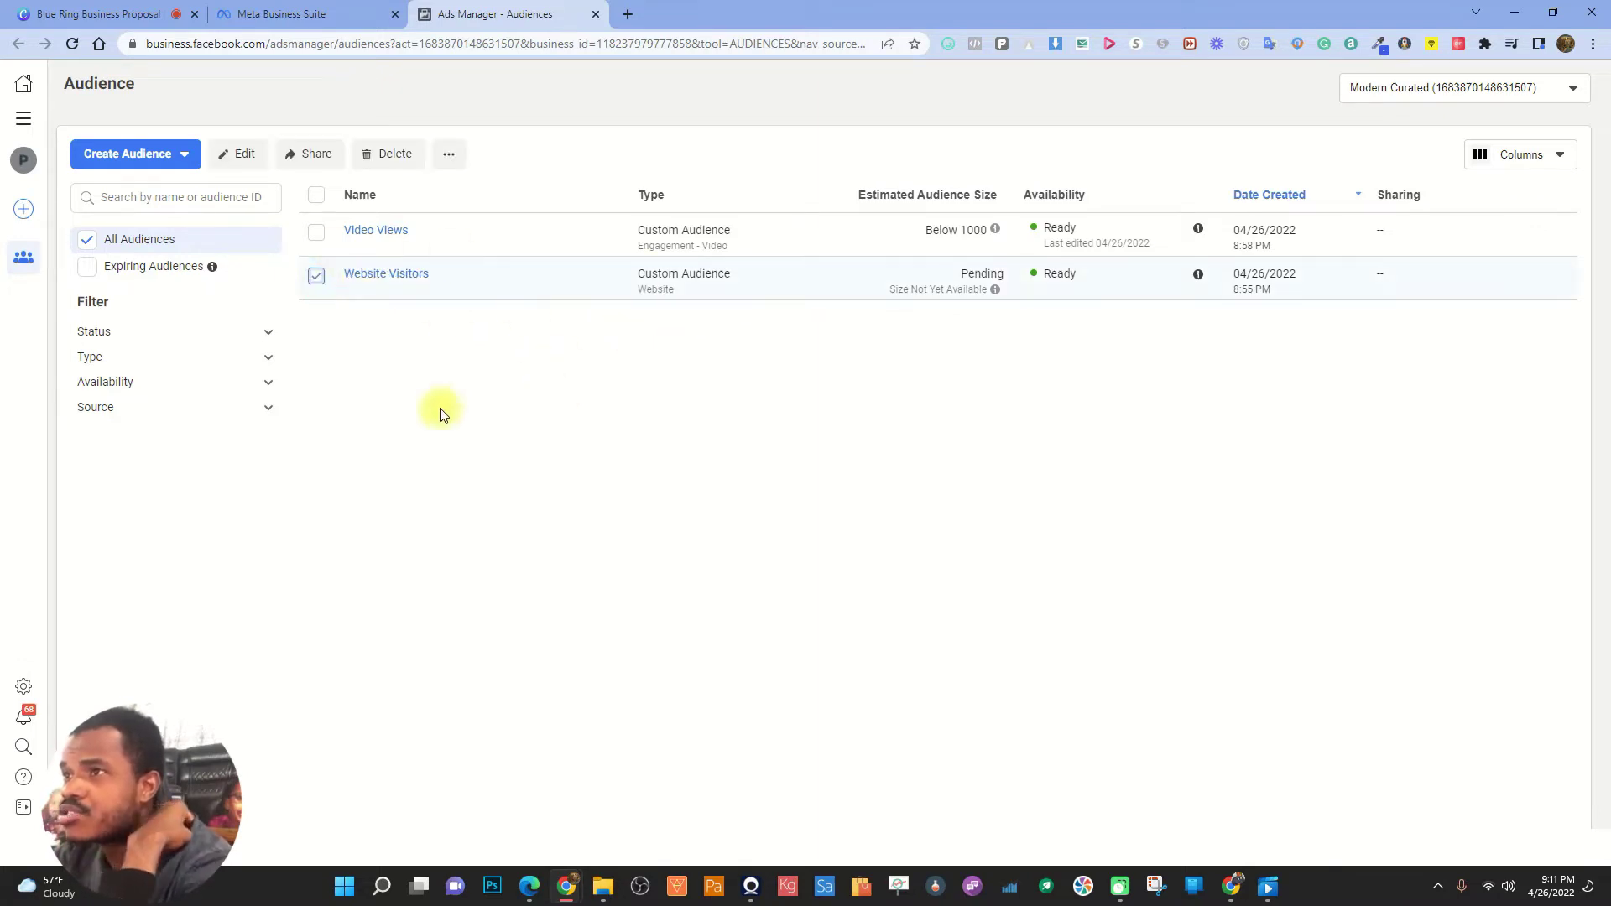
- Start creating a new lookalike audience
left_click(450, 157)
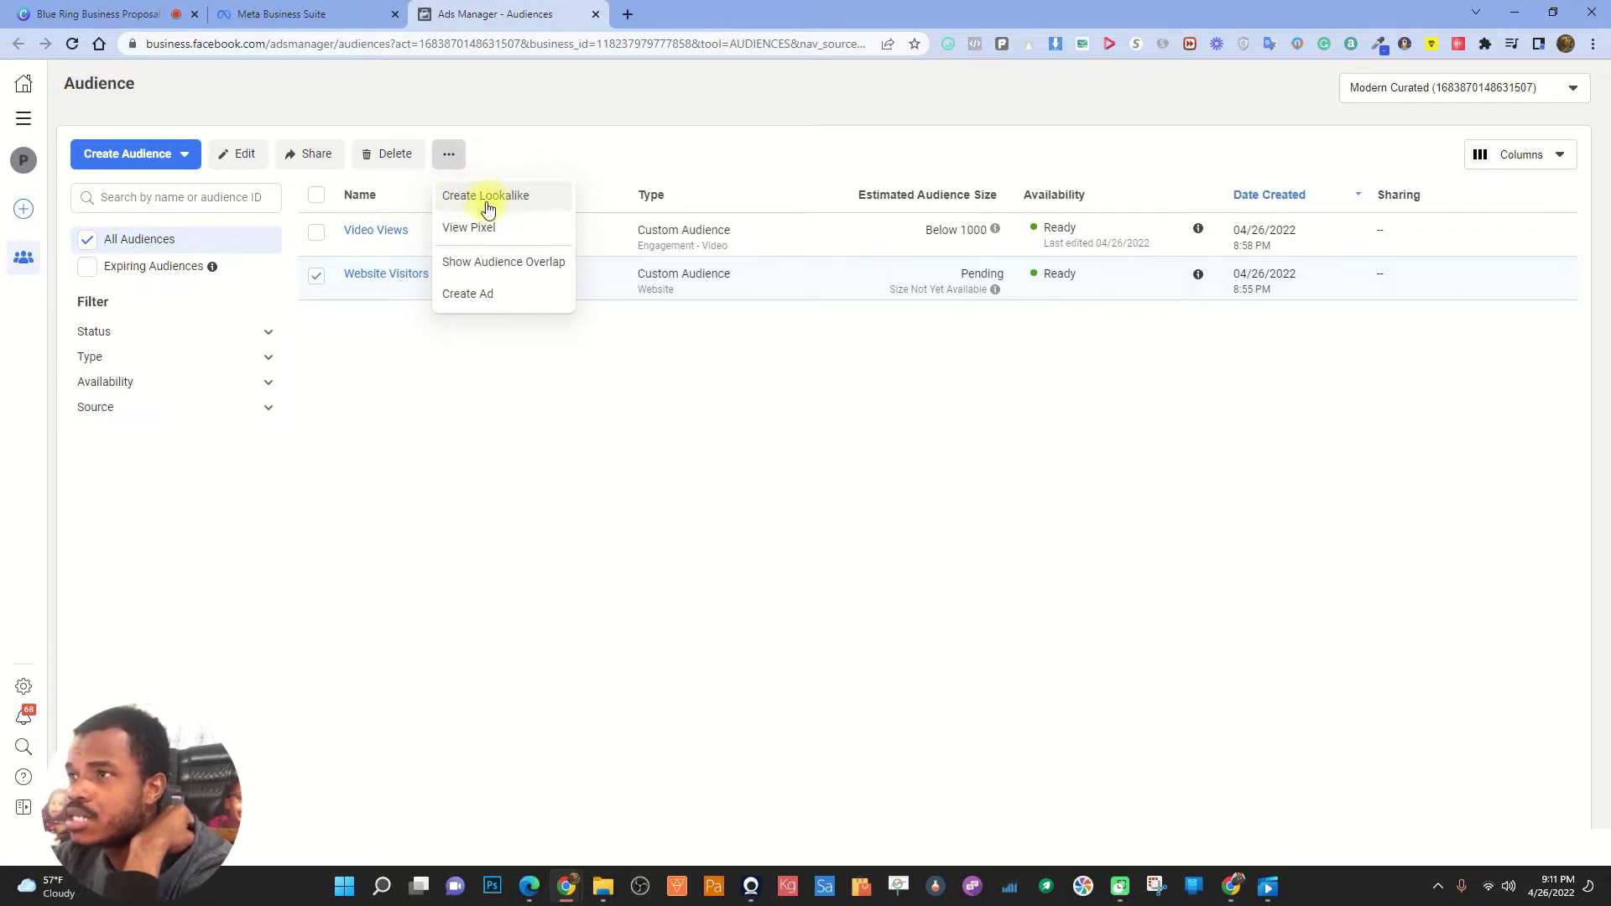
left_click(637, 403)
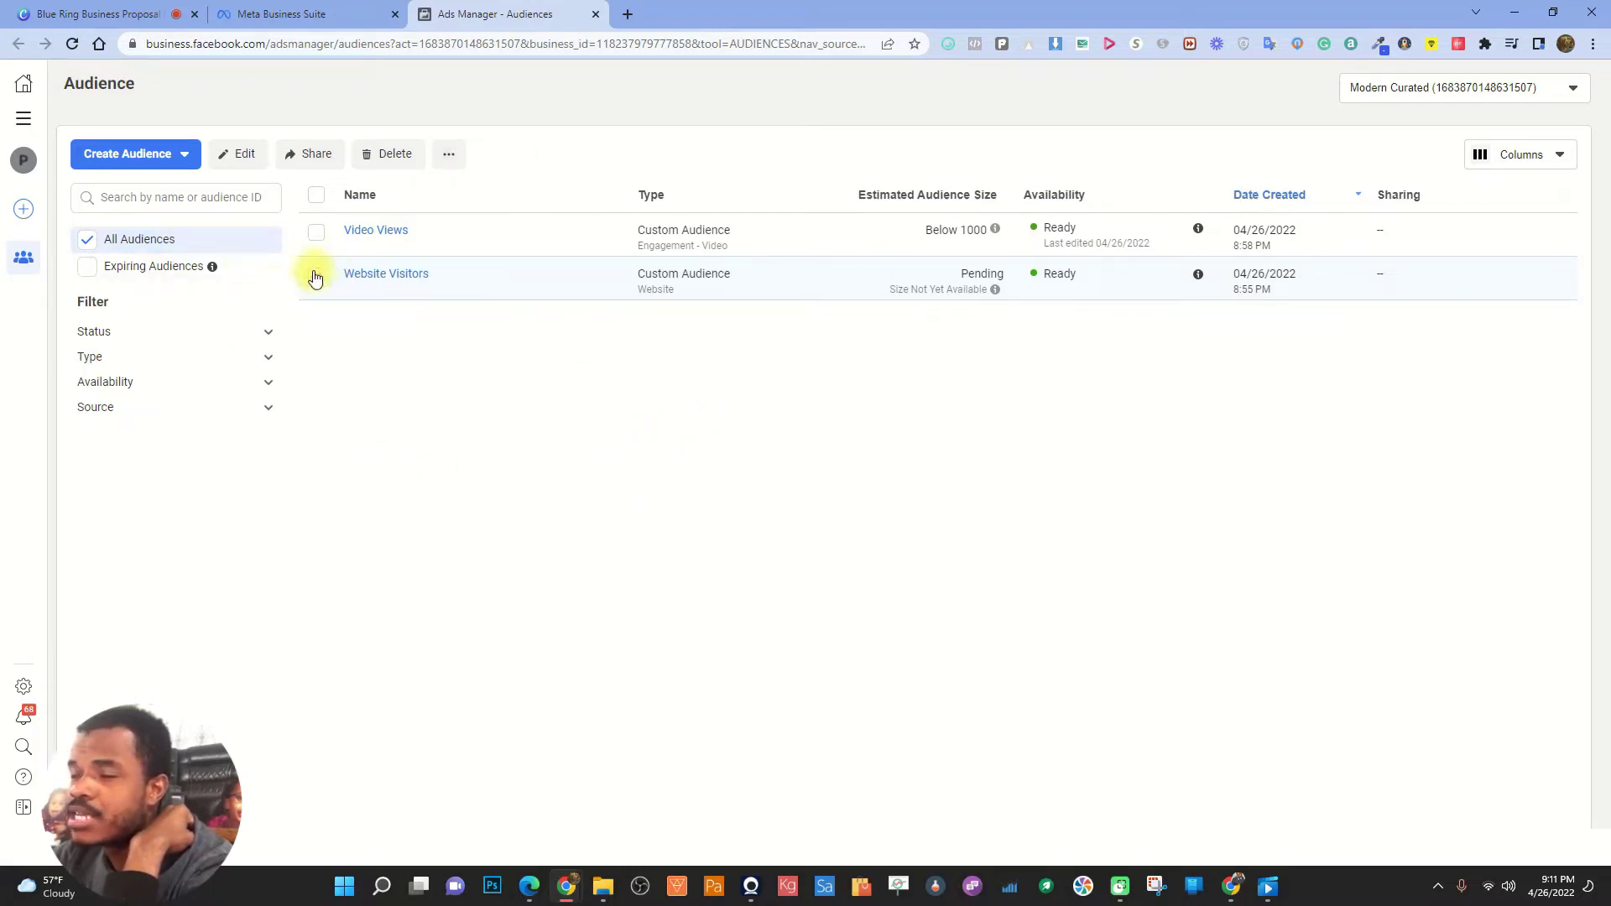
left_click(184, 154)
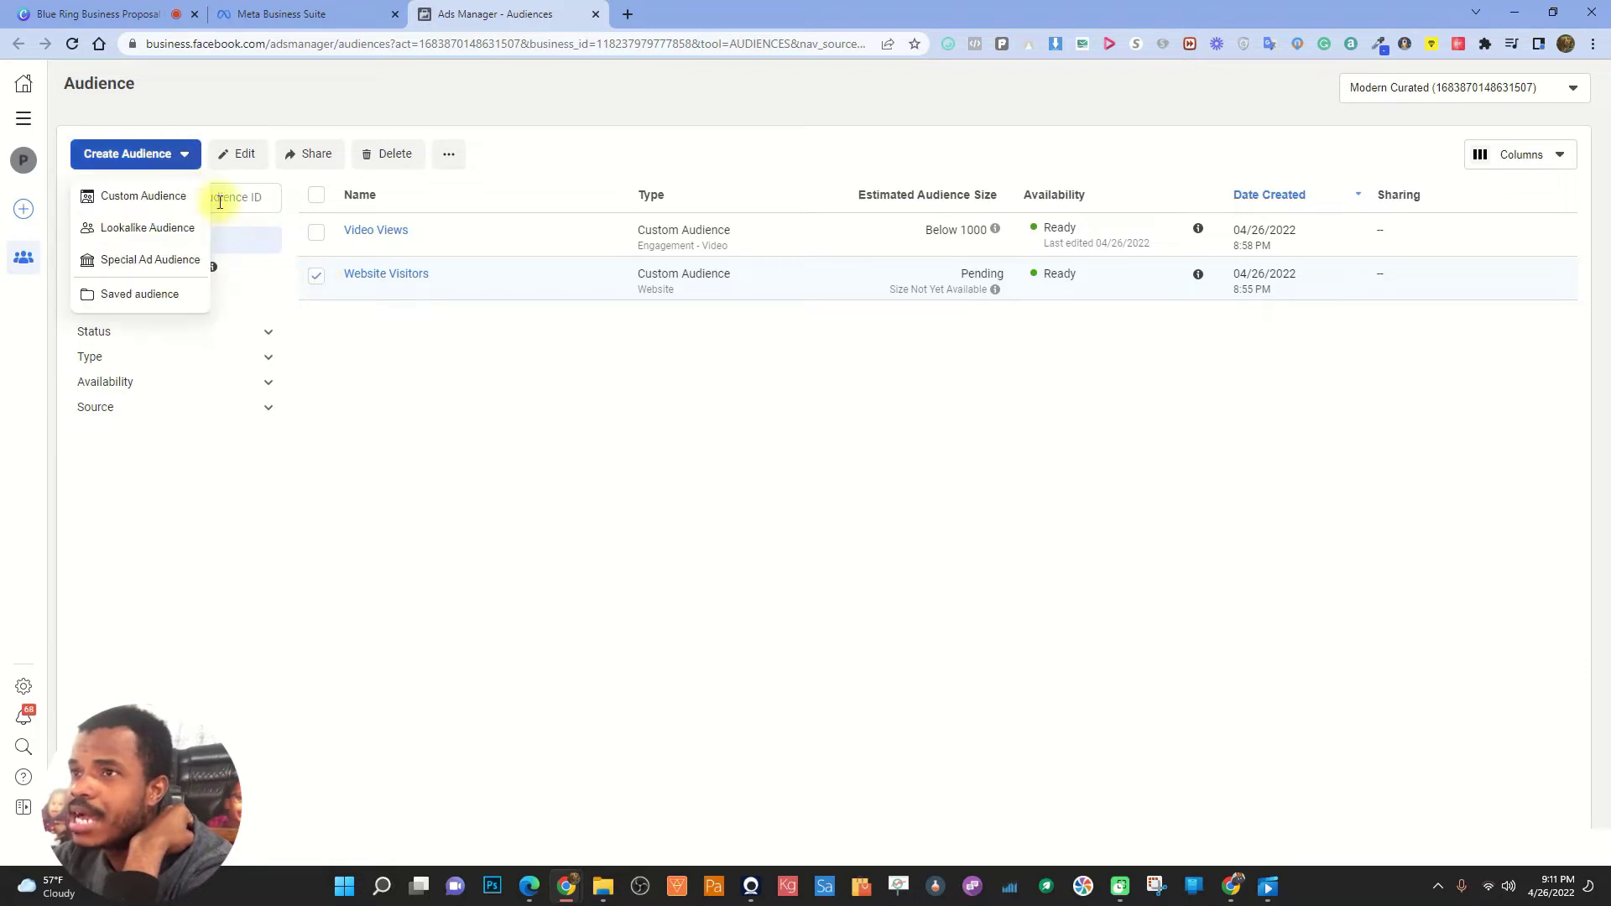
left_click(134, 230)
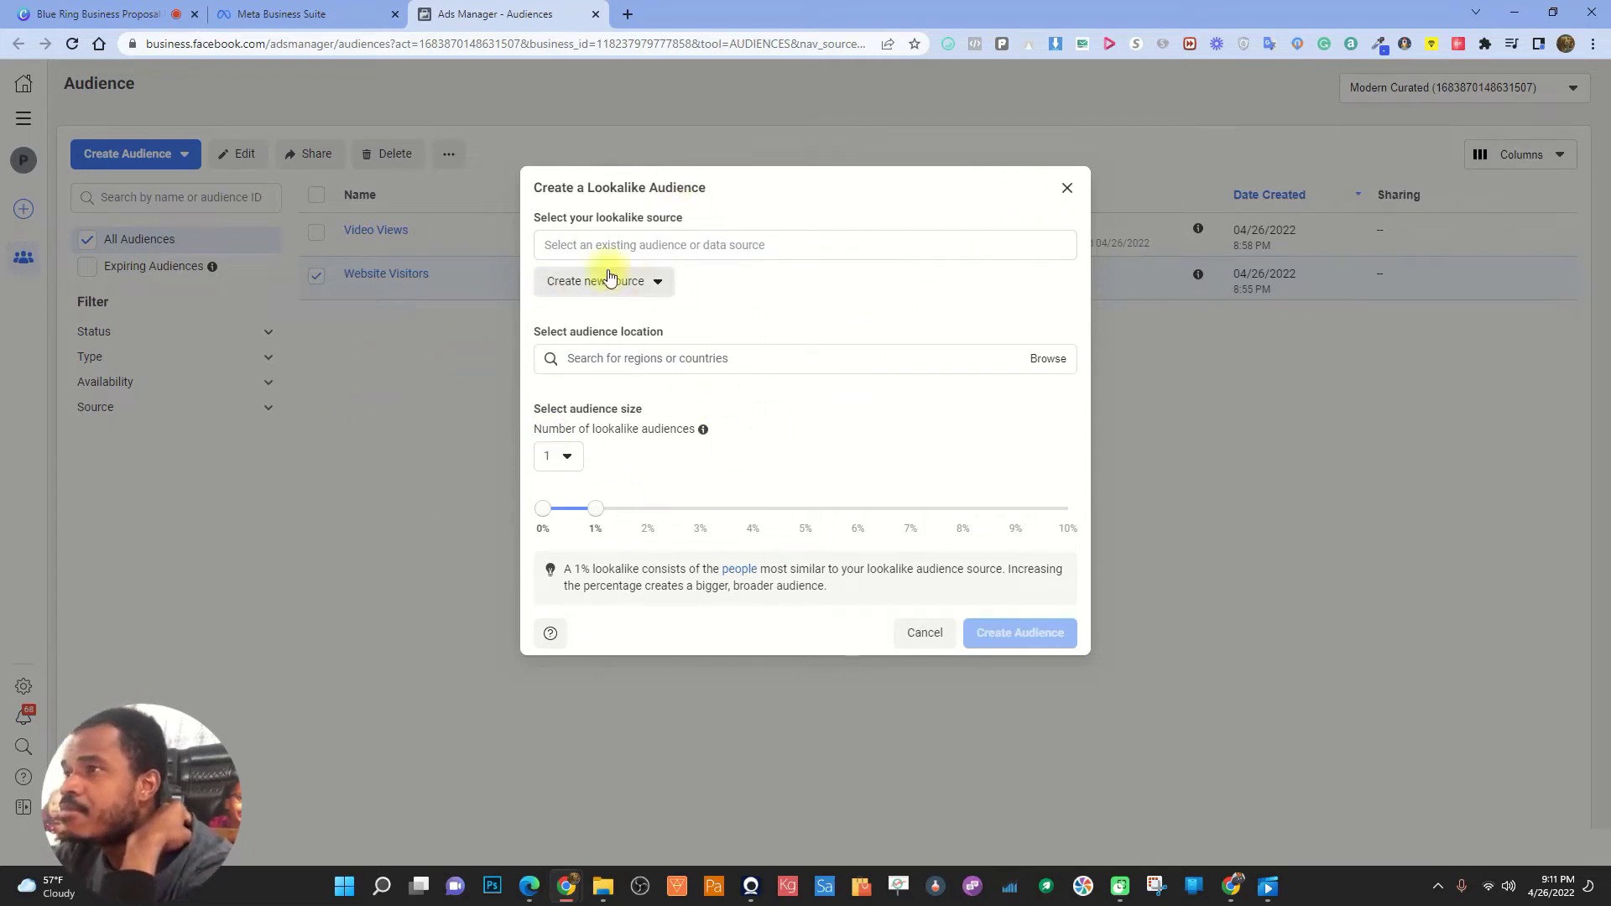
- Review the available value-based and other sources, and choose Modern Curated Catalog as the lookalike source
left_click(702, 252)
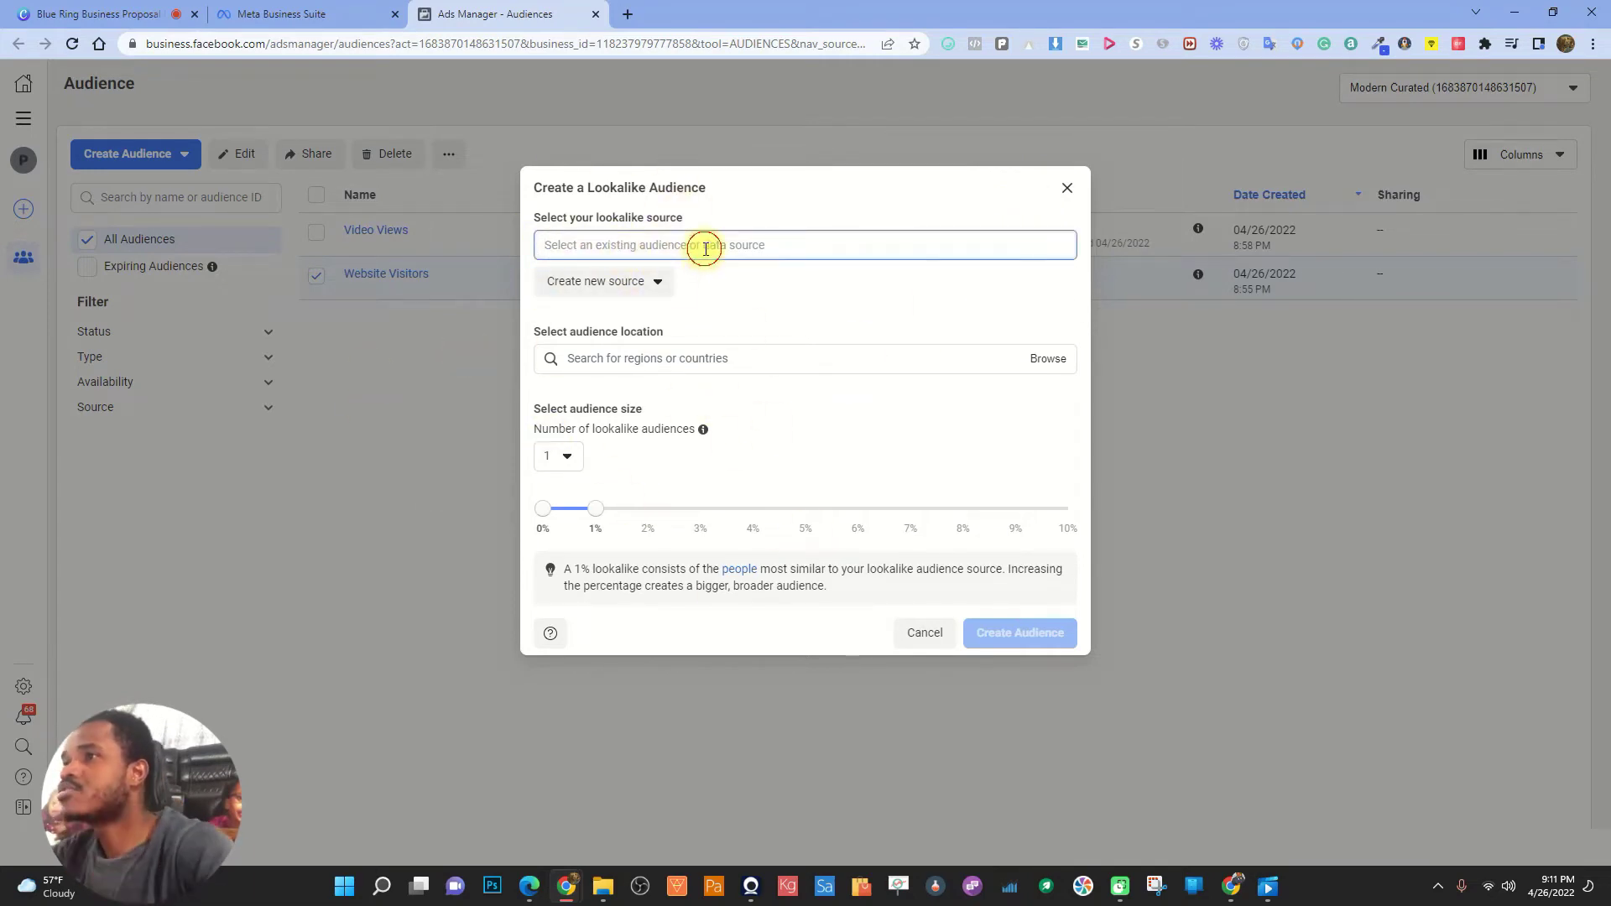
mouse_move(659, 327)
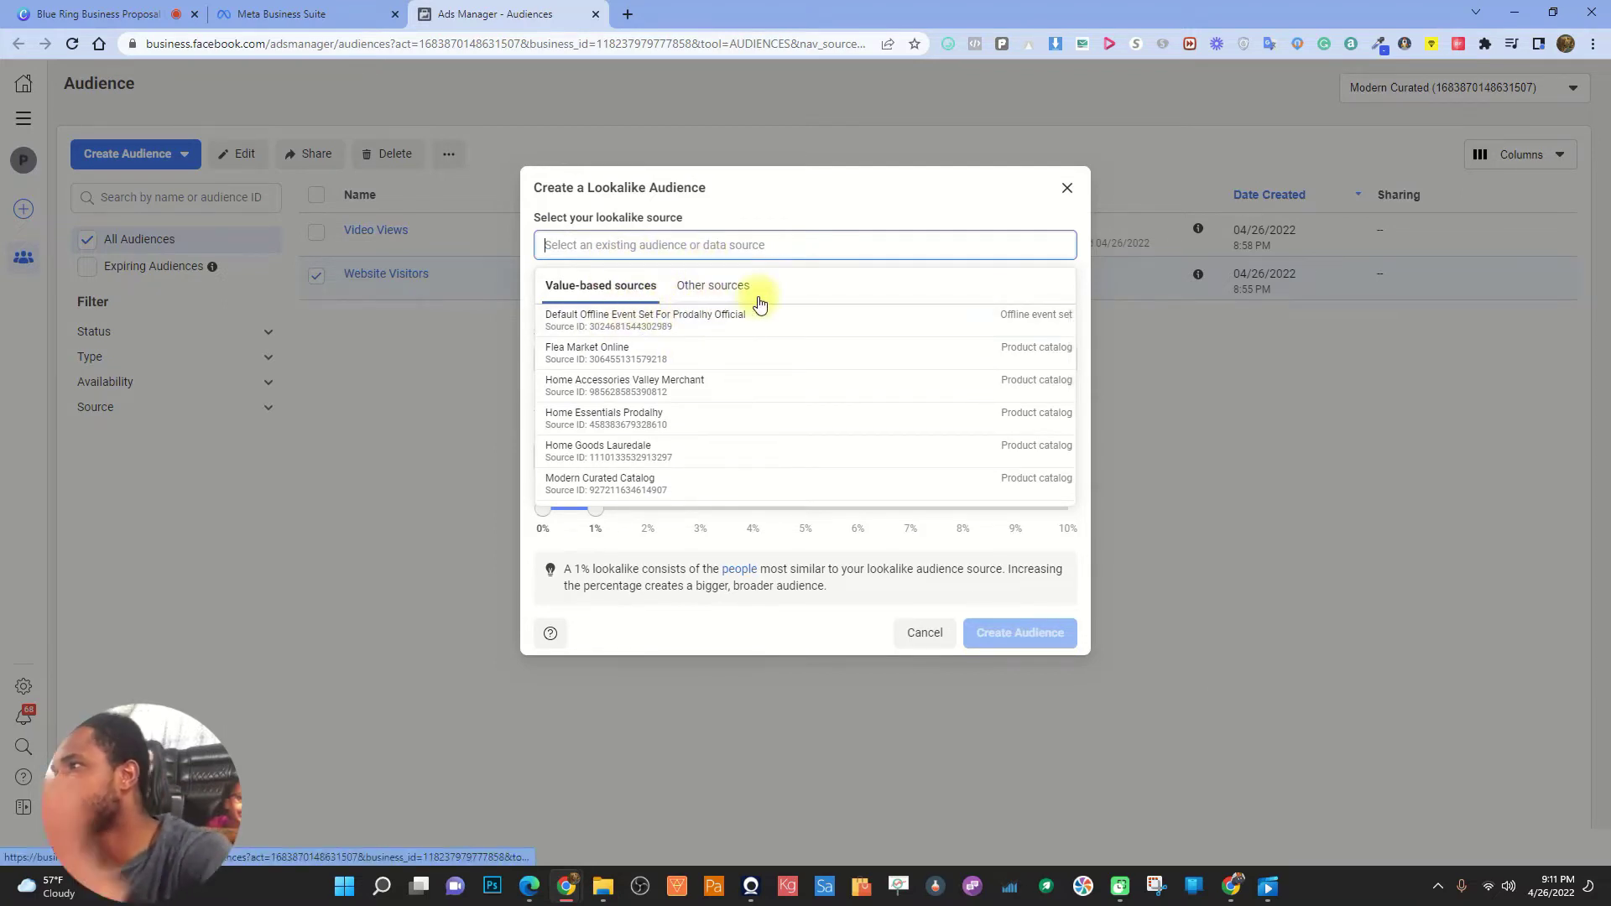
mouse_move(738, 360)
scroll(688, 362, "down", 5)
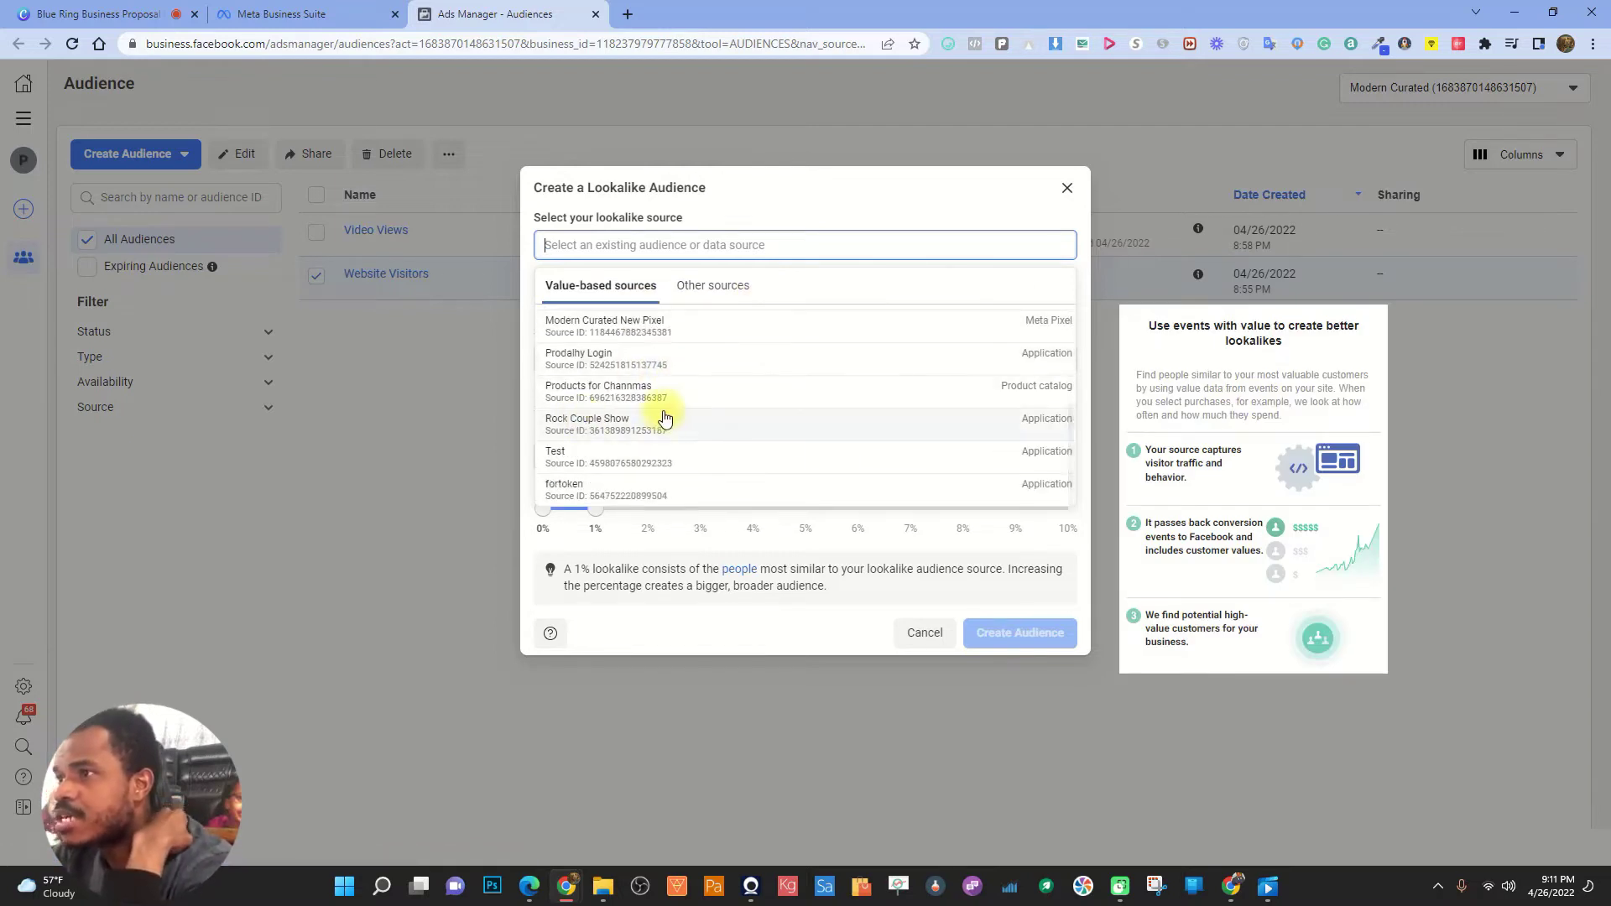
scroll(667, 412, "up", 5)
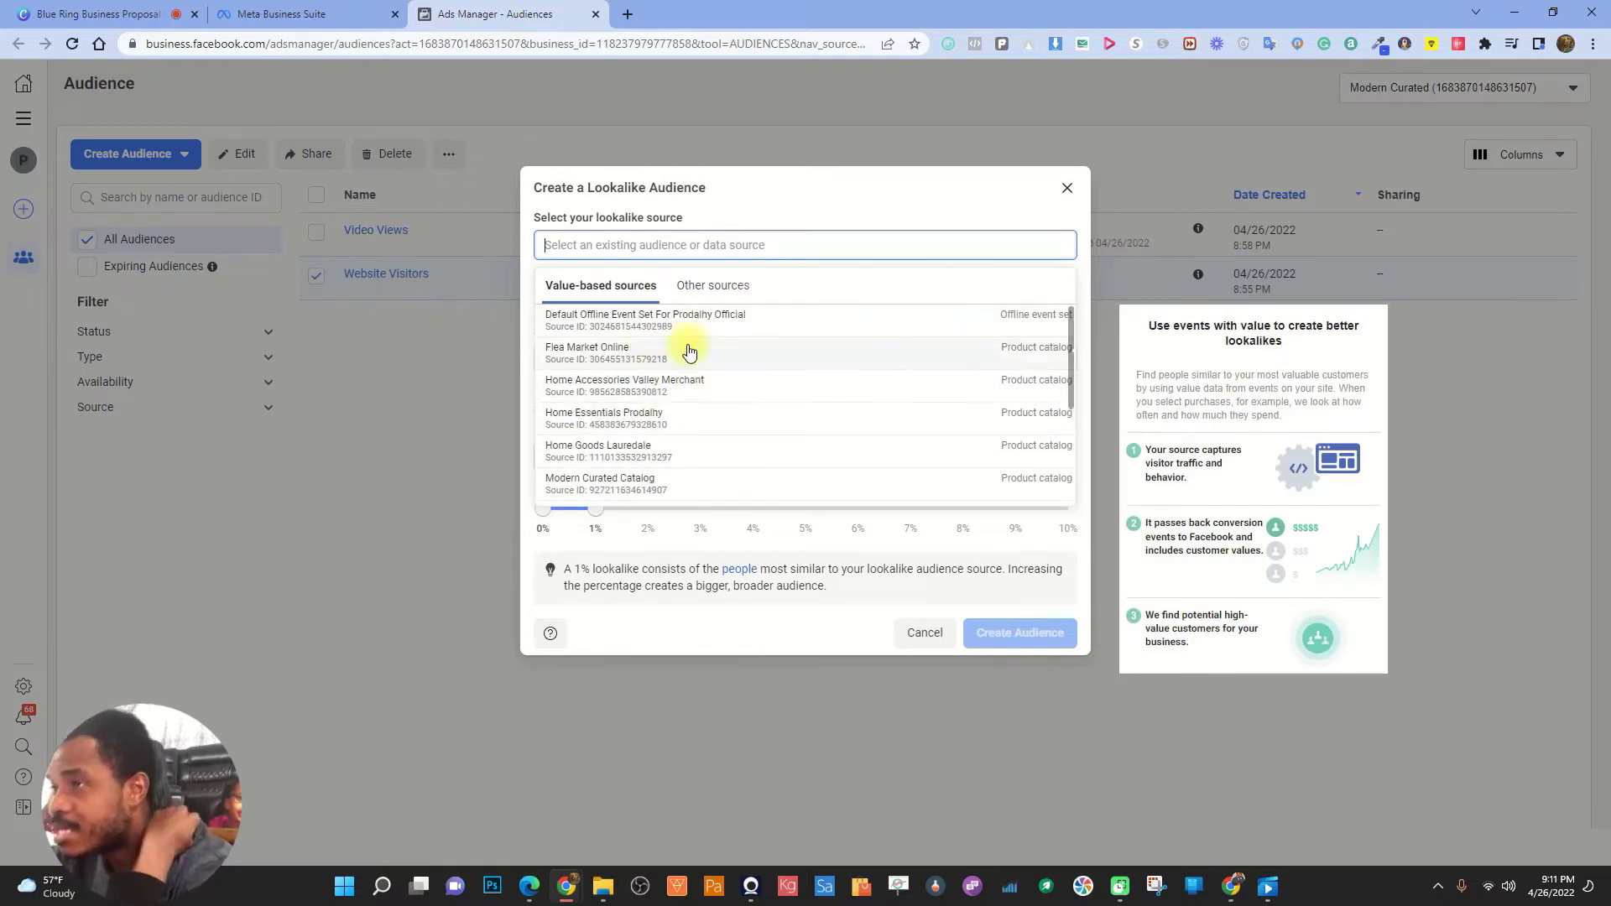
left_click(695, 294)
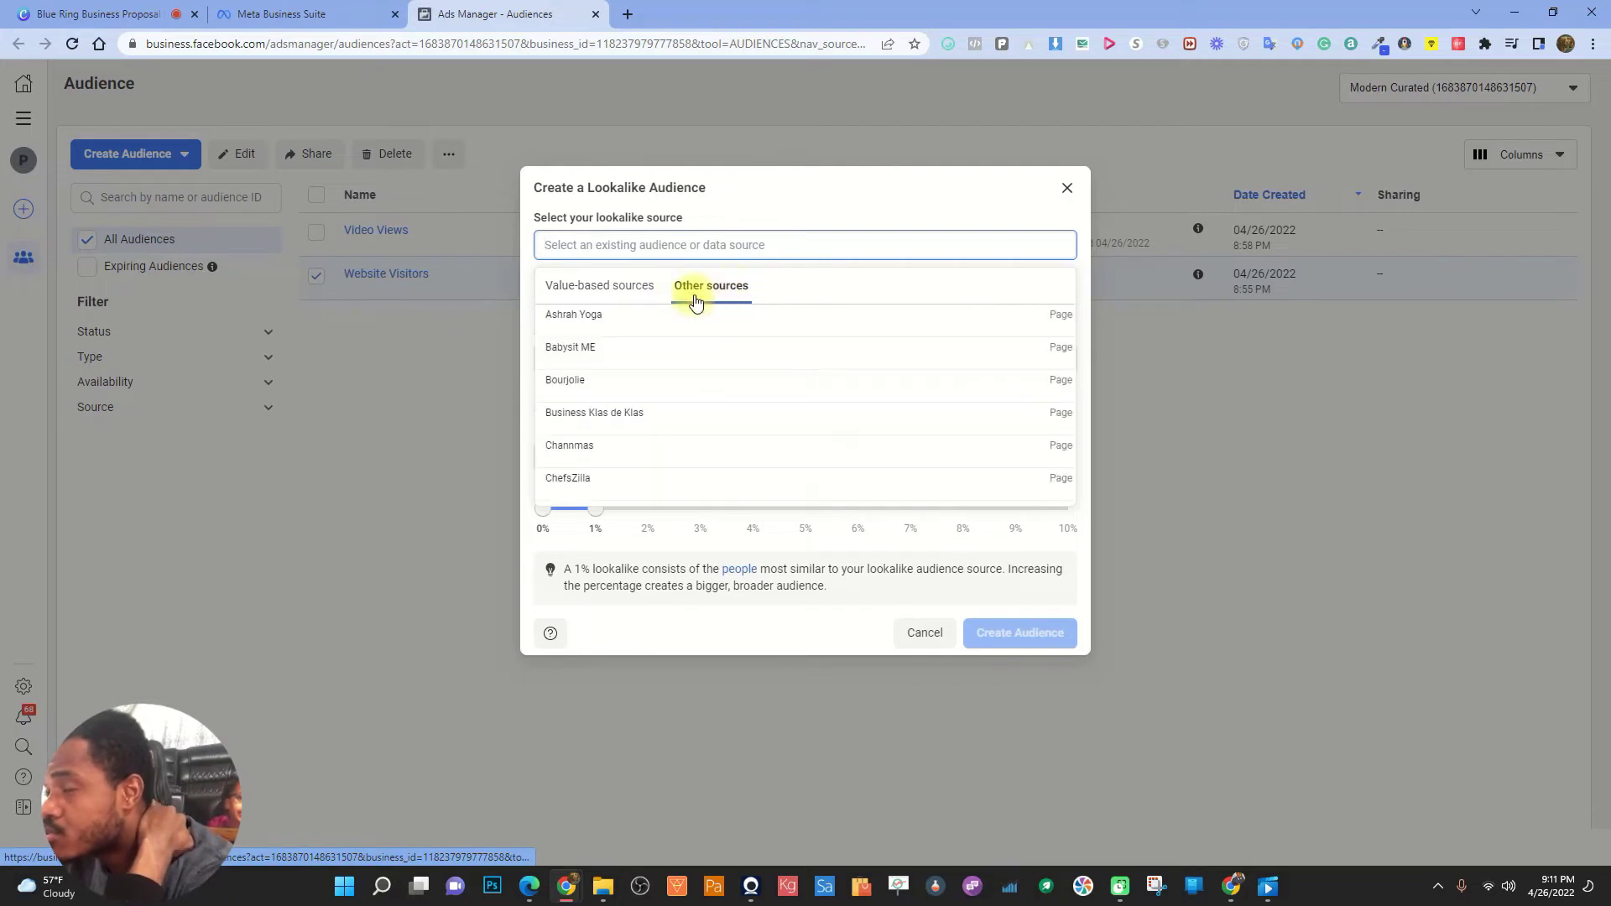
left_click(652, 299)
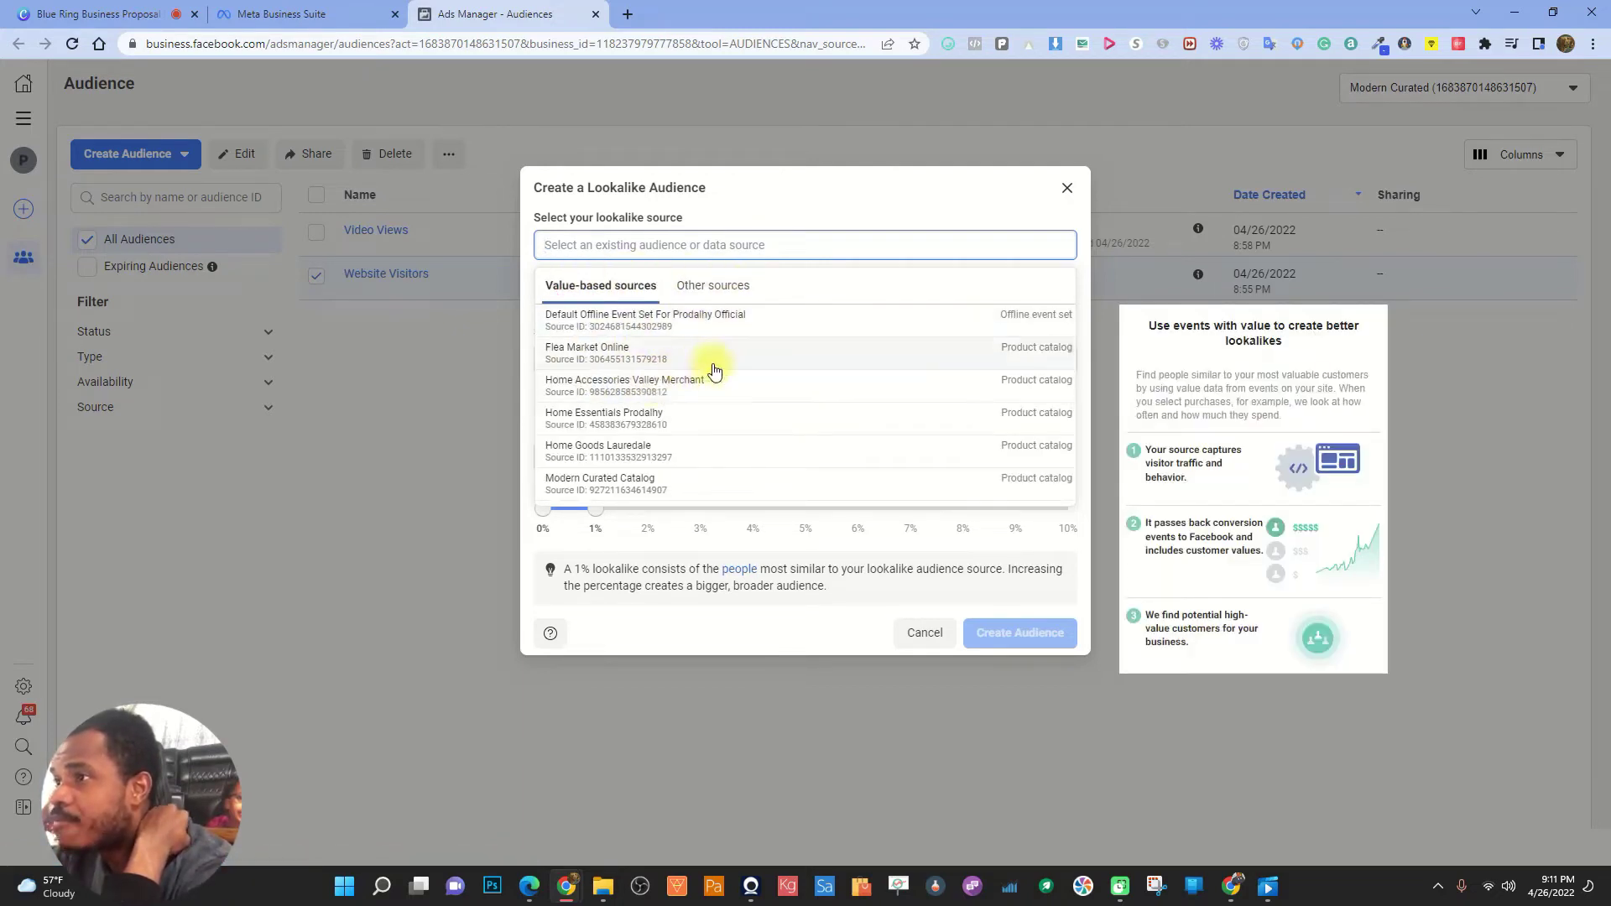
scroll(685, 445, "down", 2)
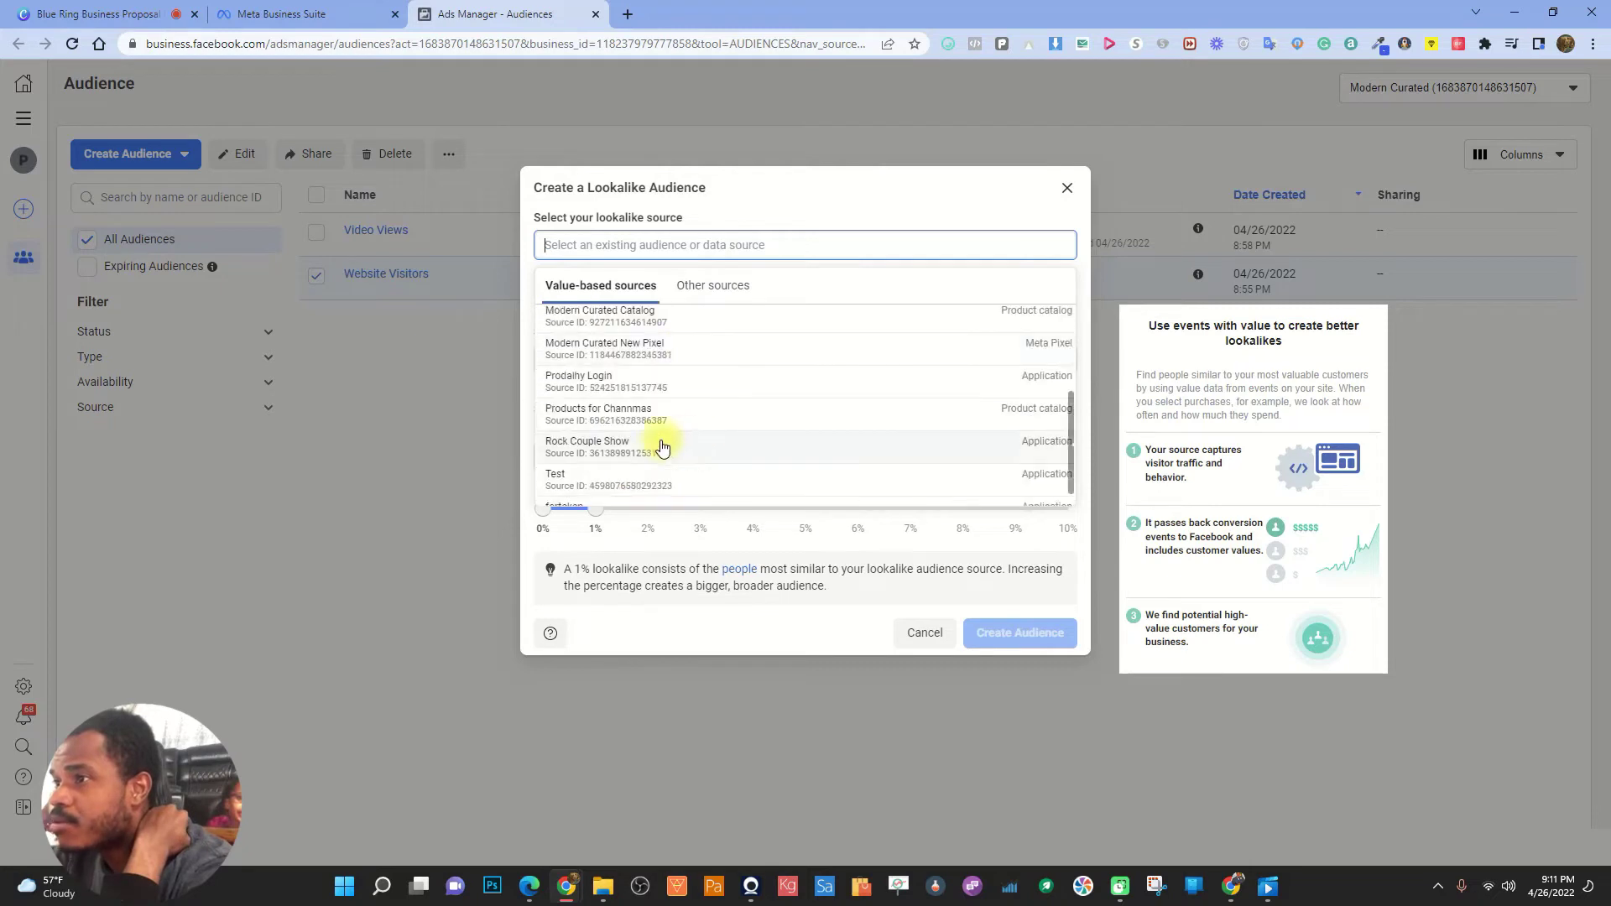
left_click(684, 315)
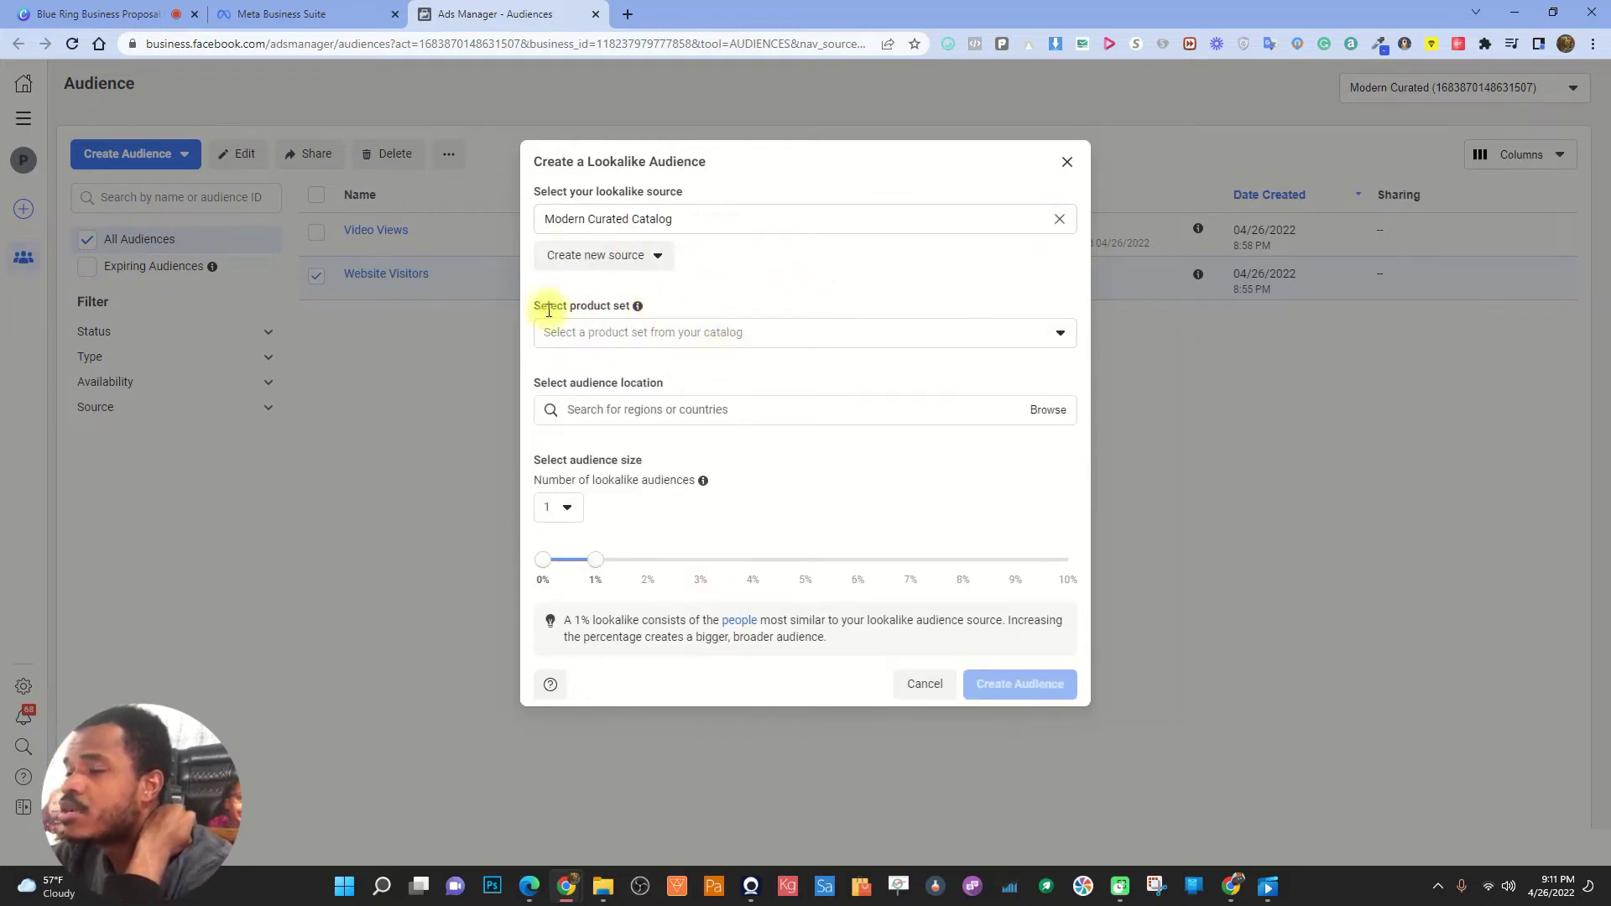
- Choose the New Arrival product set from the catalog
left_click(605, 334)
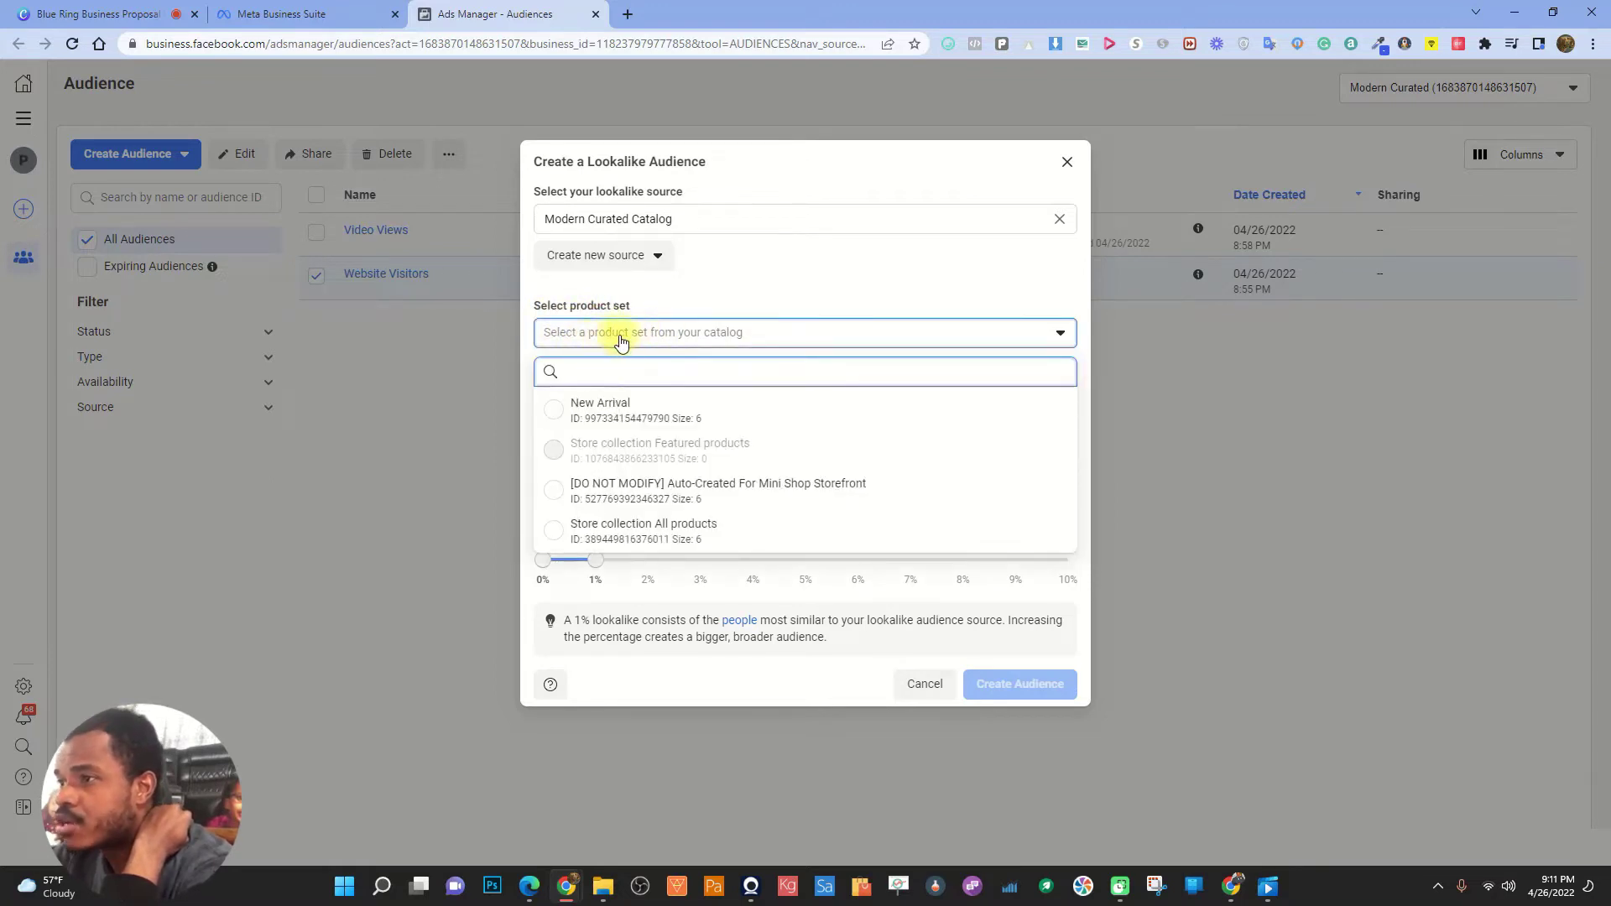
left_click(823, 275)
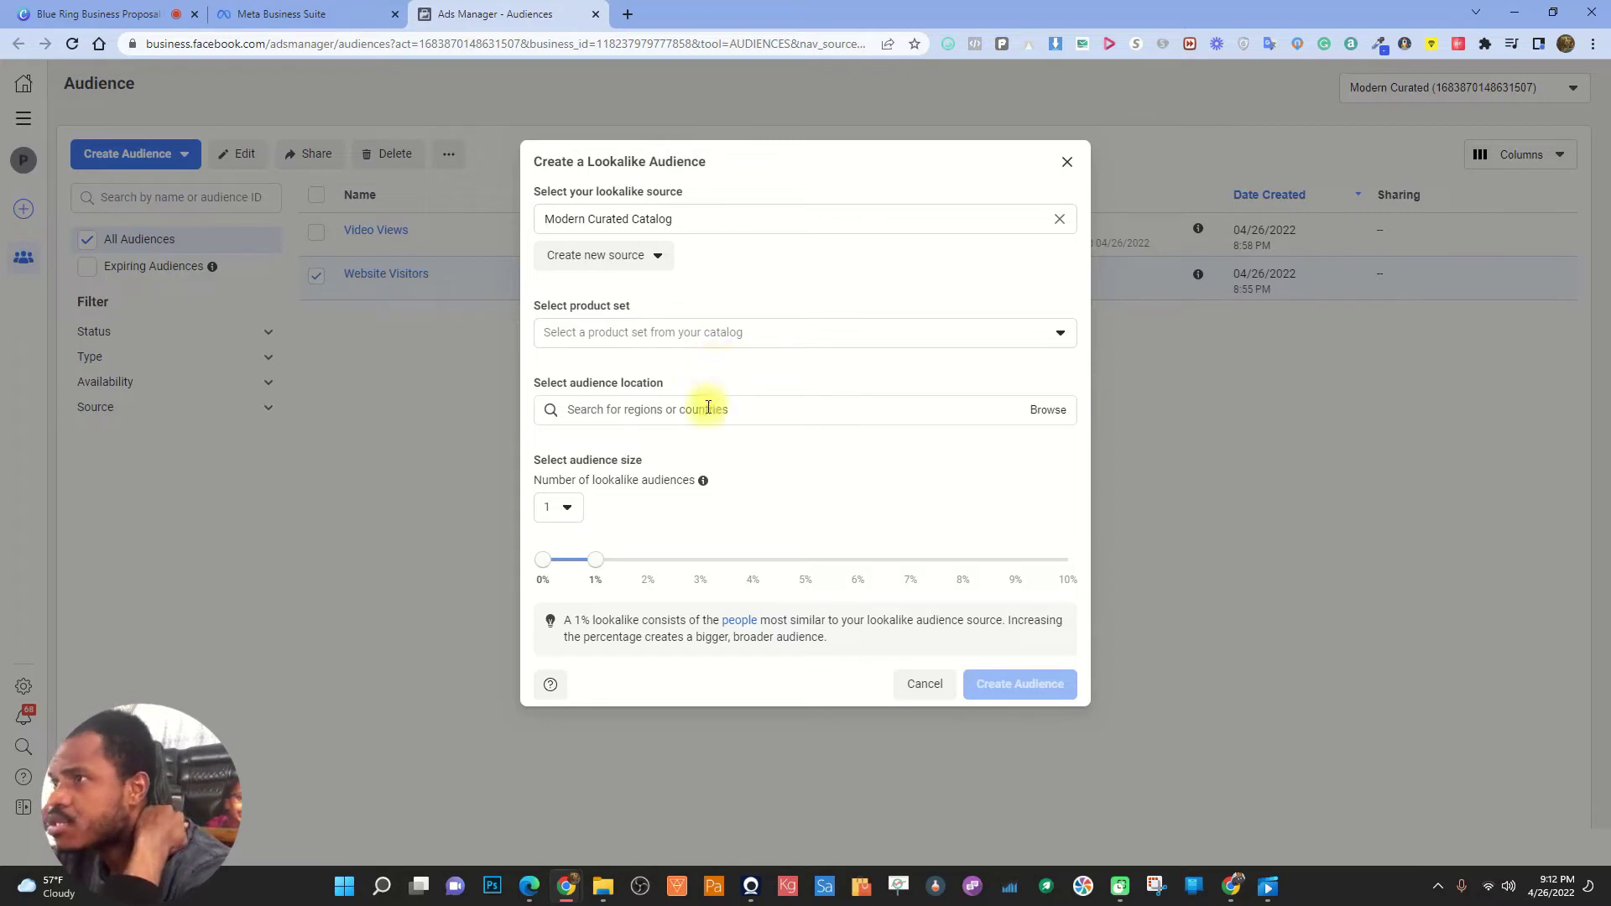
left_click(696, 331)
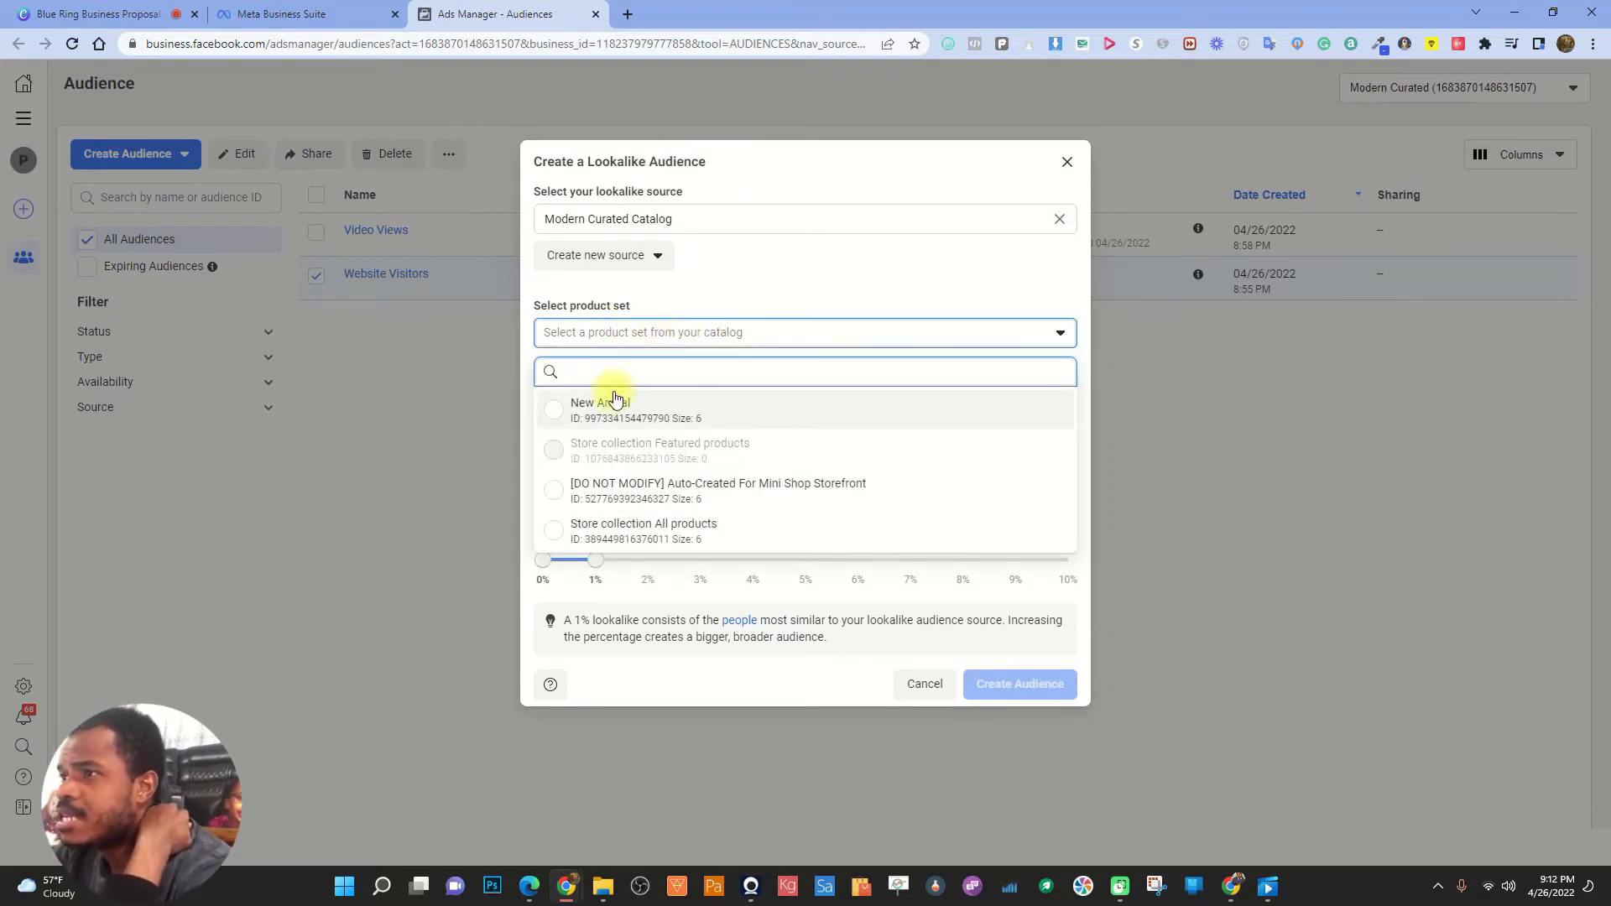
left_click(588, 400)
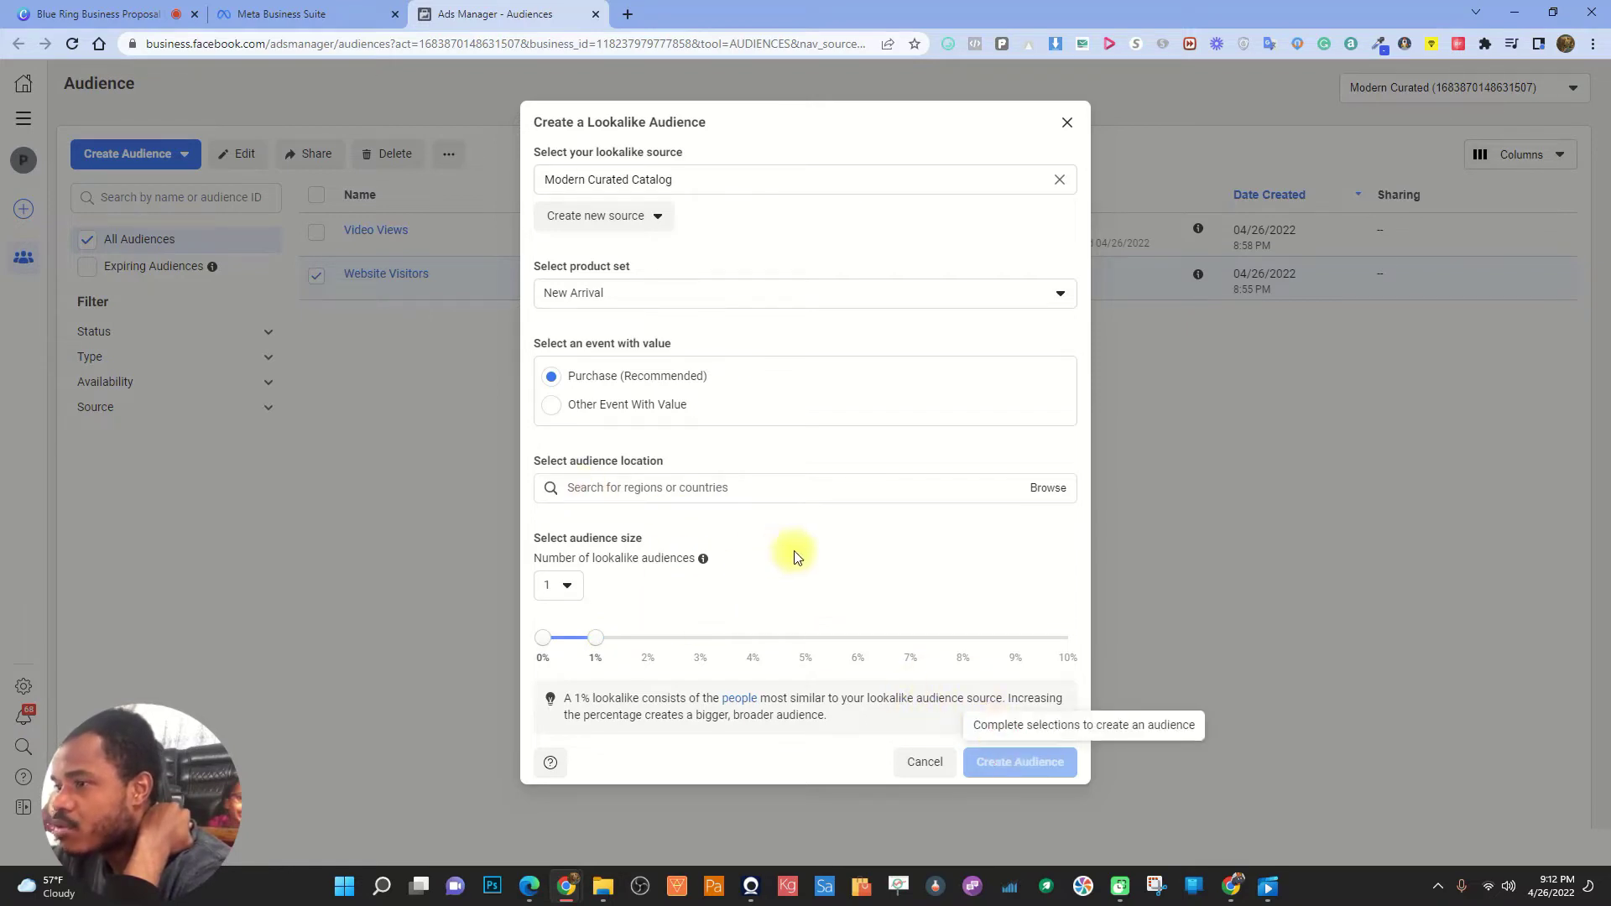
- Find the United States and add it as the audience location
left_click(722, 489)
left_click(873, 486)
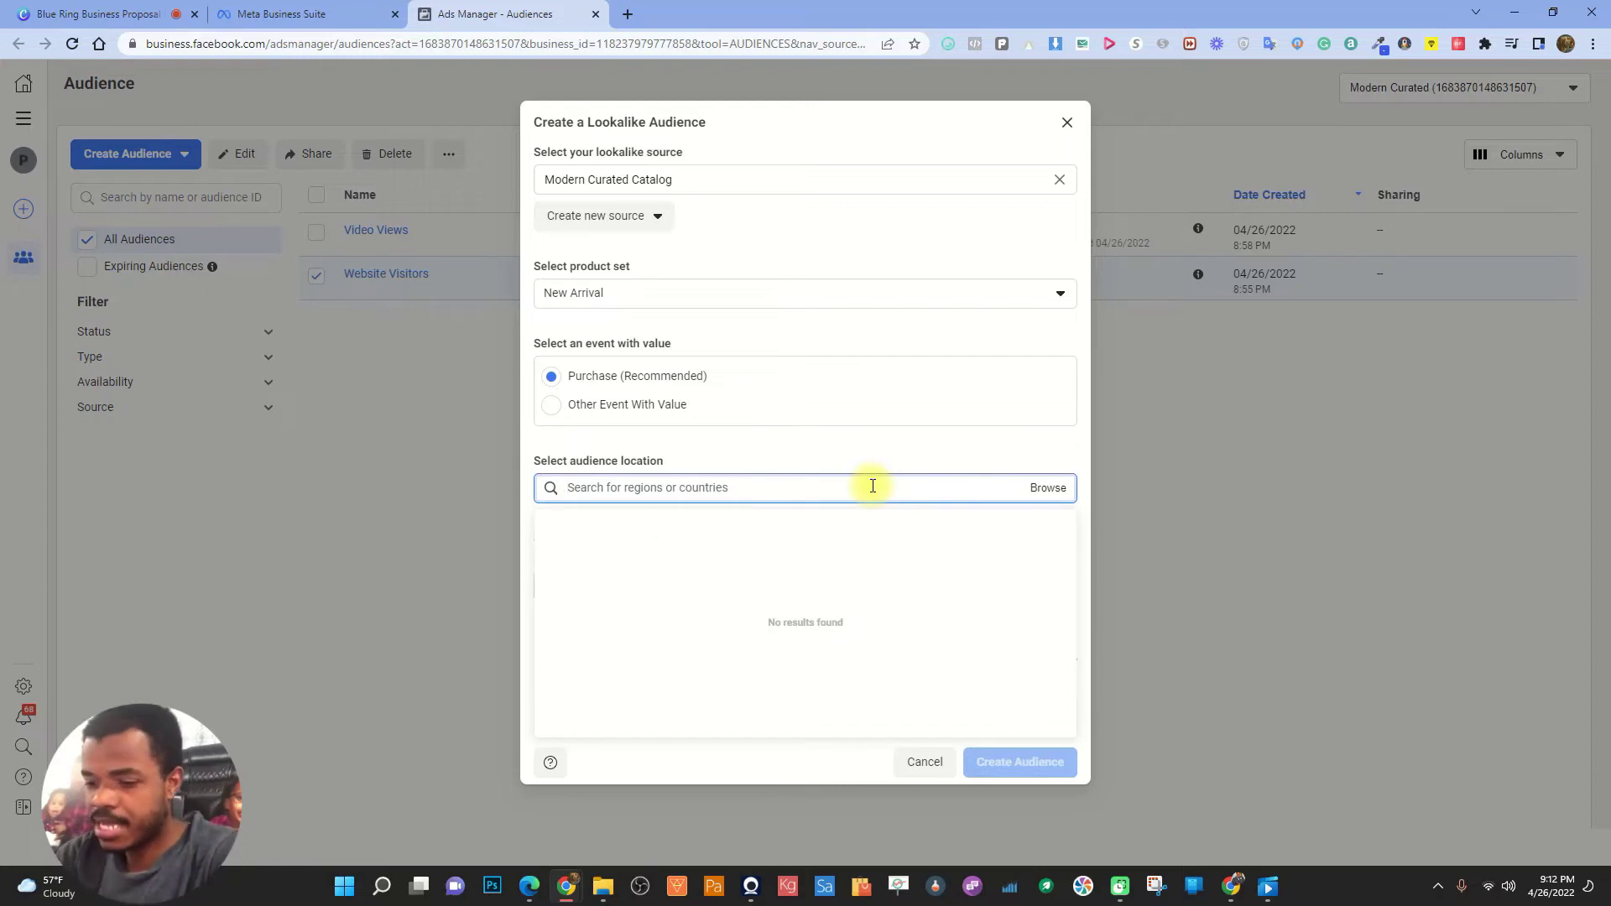
type("United")
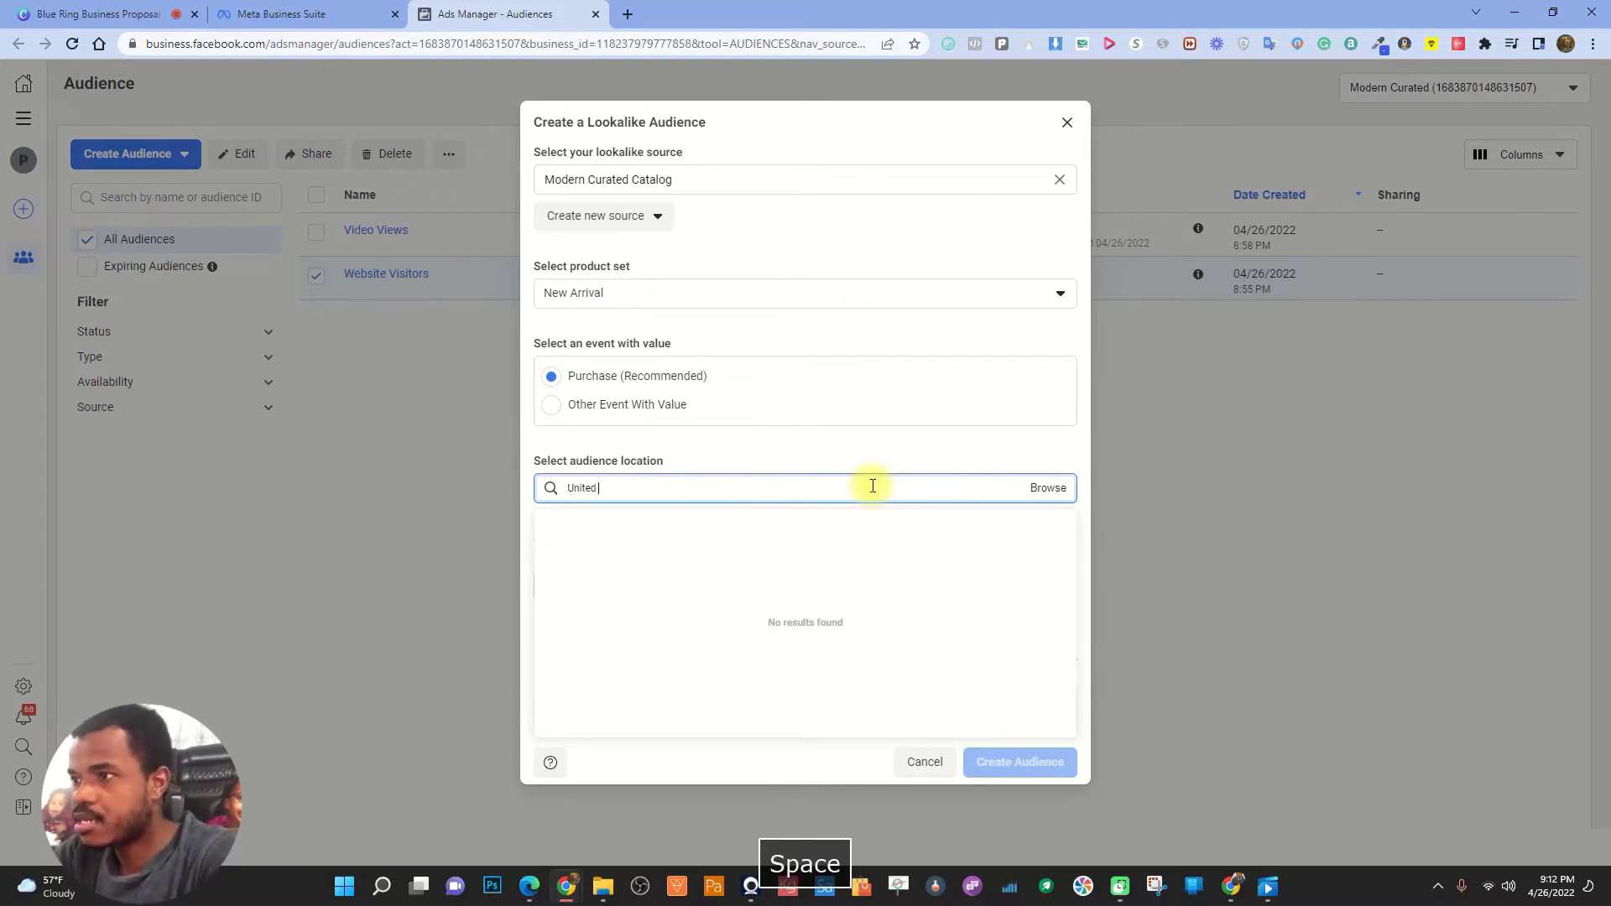
left_click(623, 577)
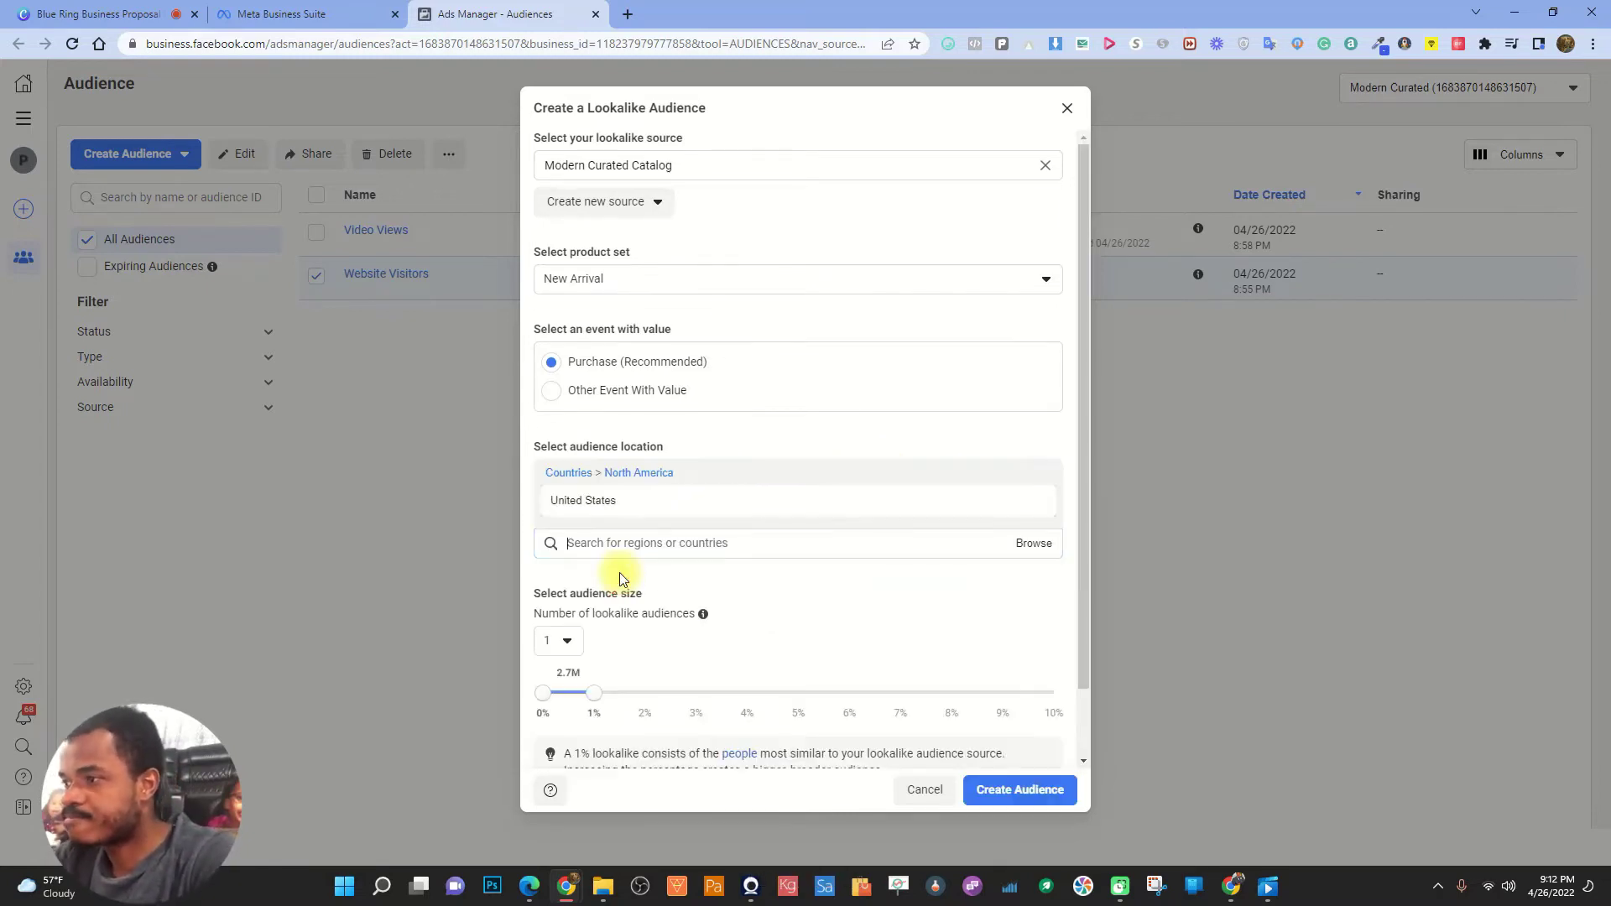
left_click(1072, 528)
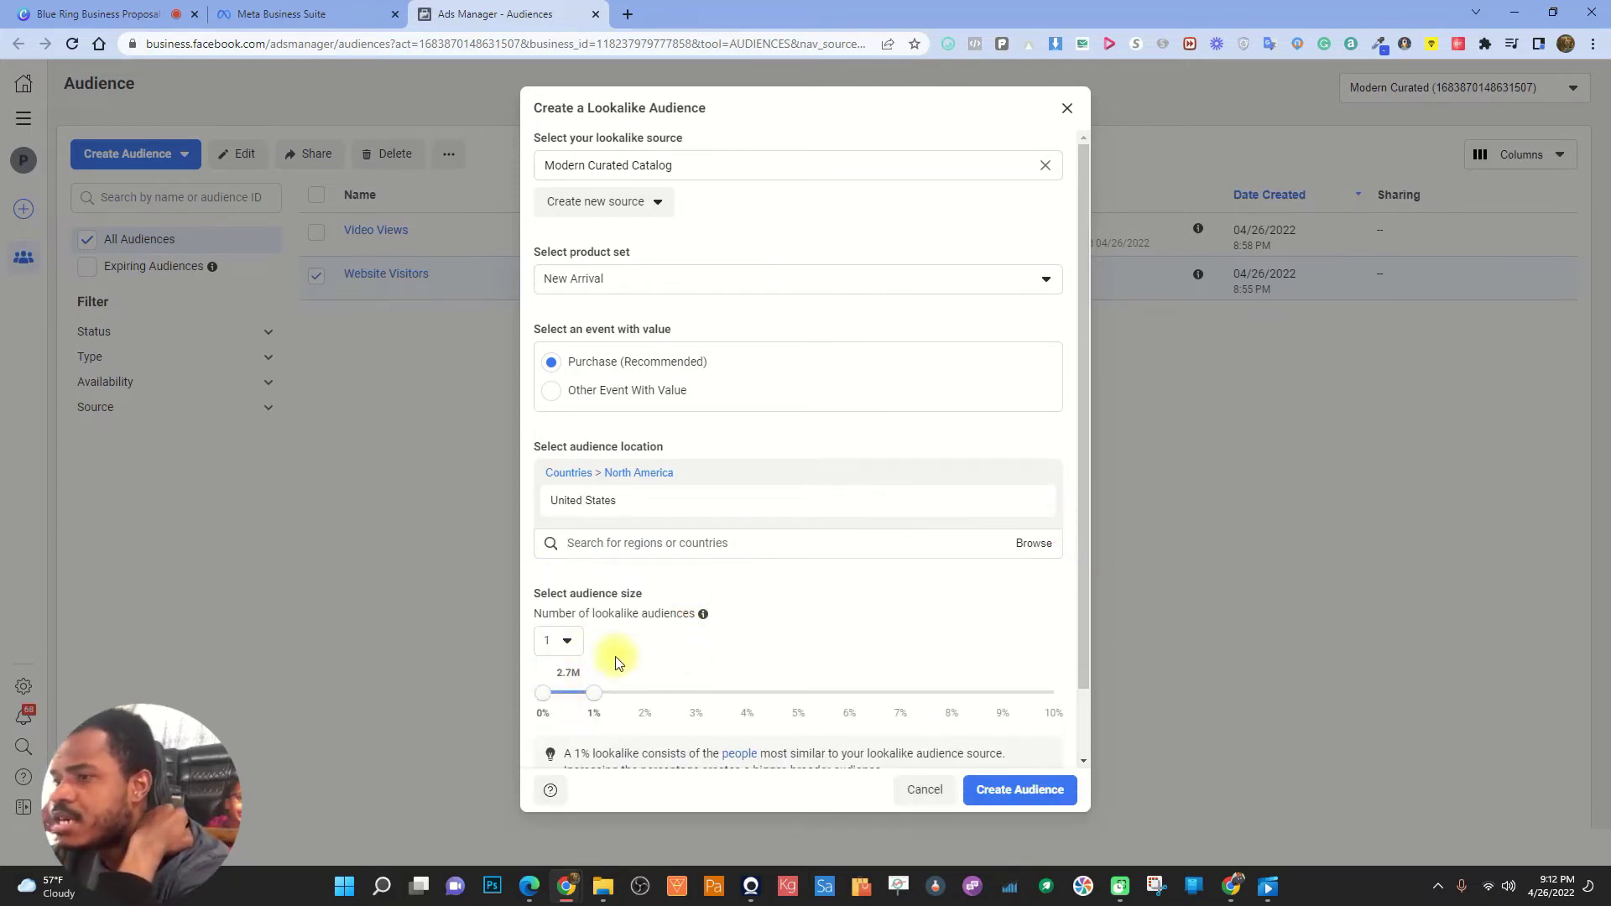
- Set the lookalike audience size to 5% and try to create the audience
scroll(616, 663, "down", 2)
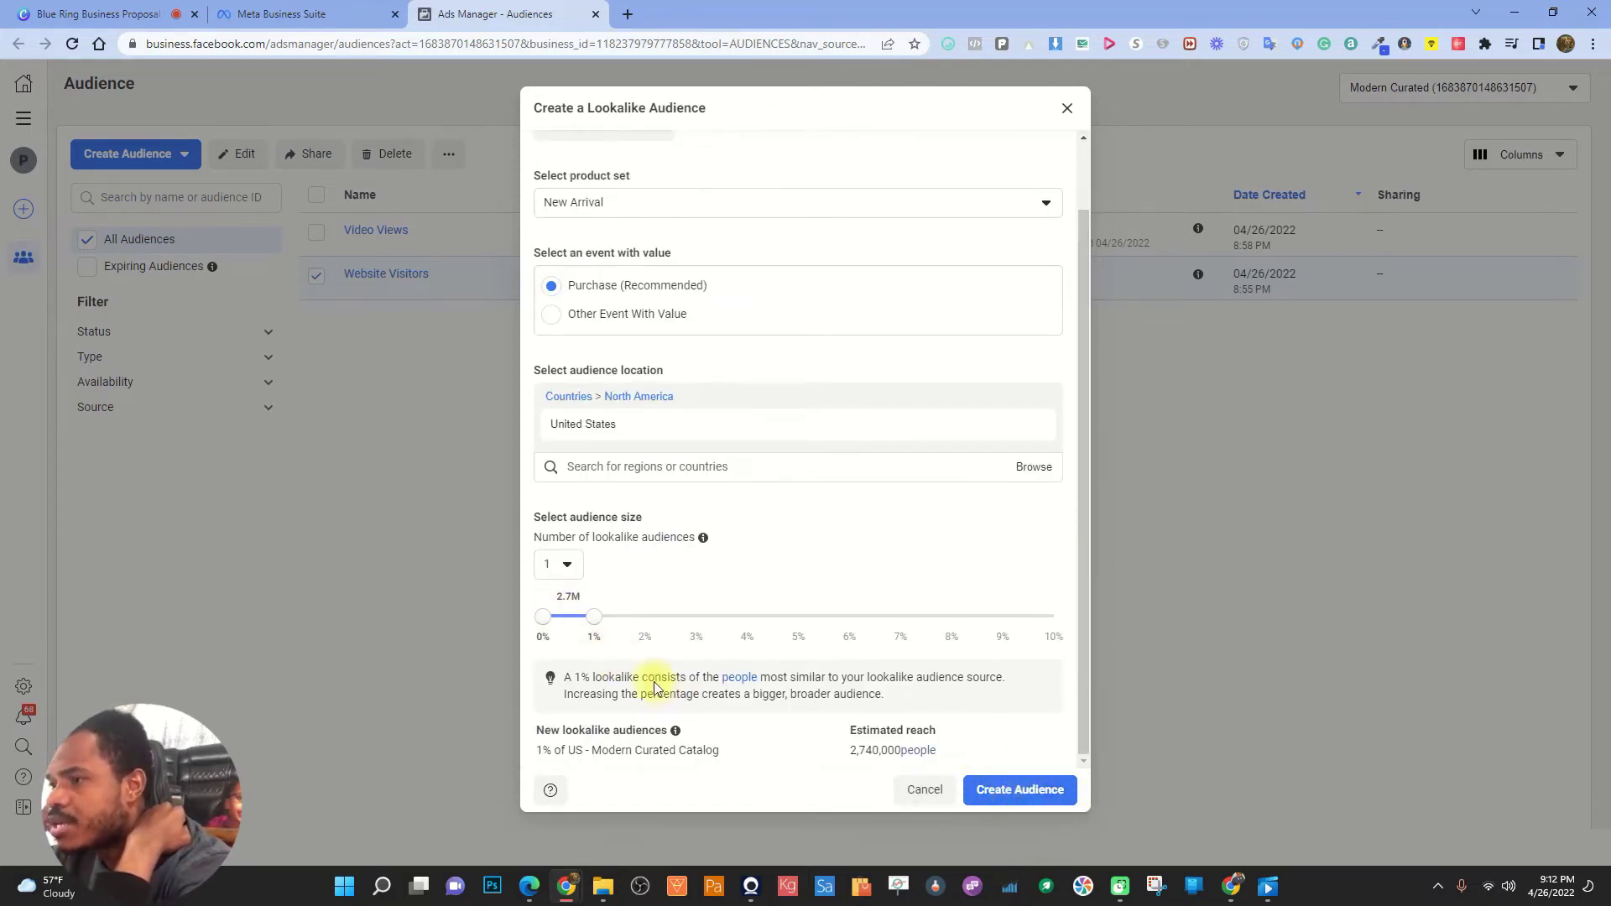
left_click_drag(595, 621, 640, 622)
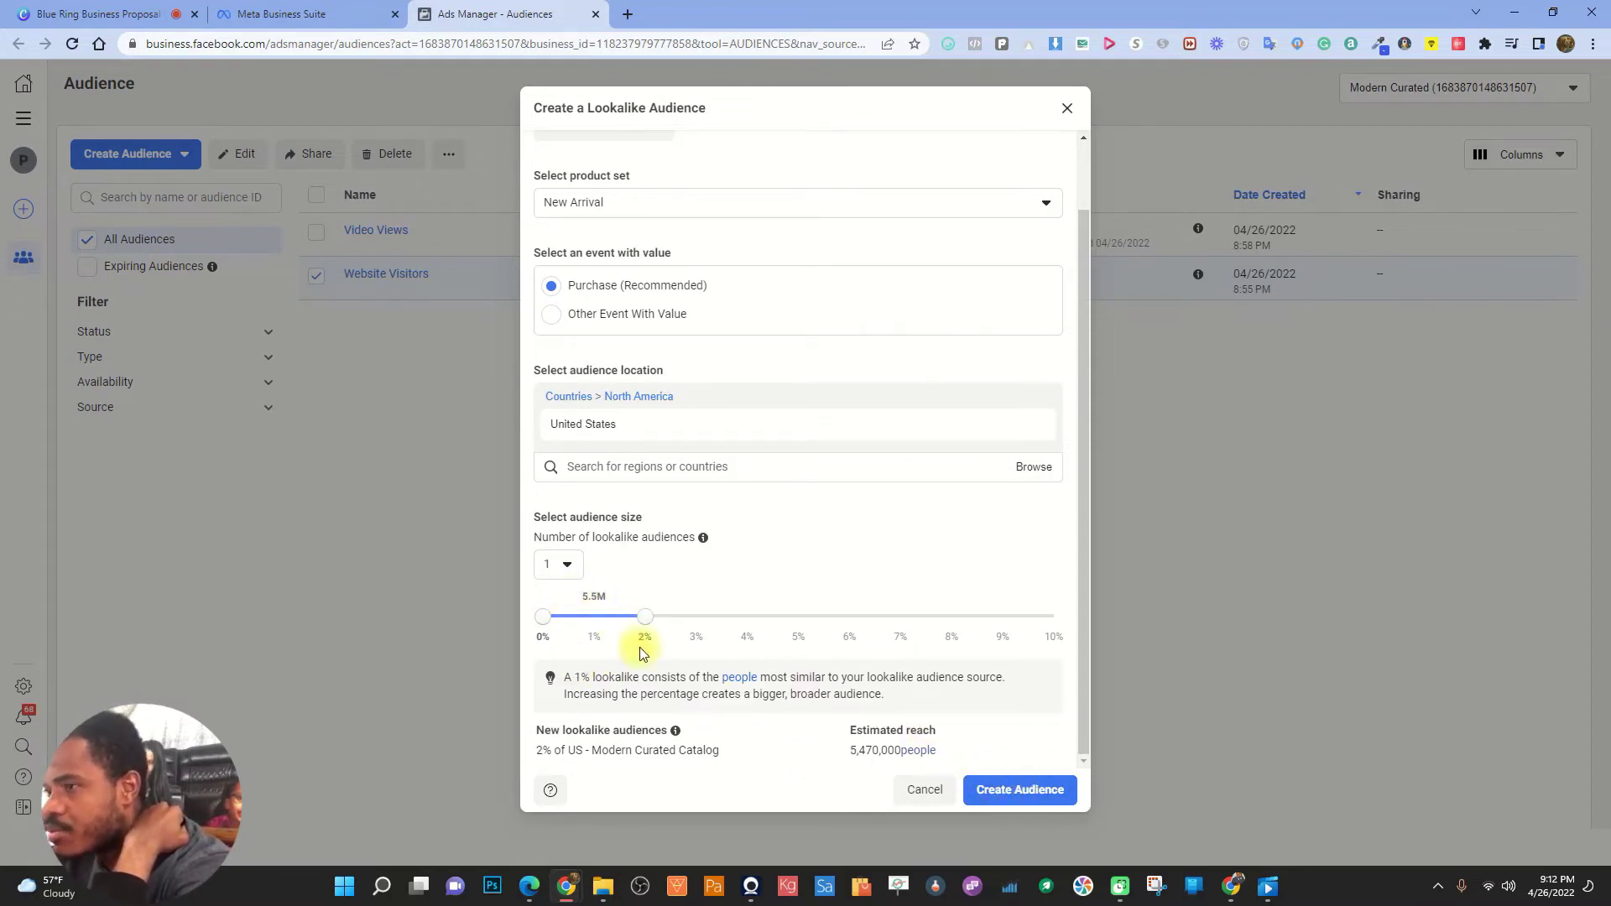
left_click_drag(572, 623, 798, 623)
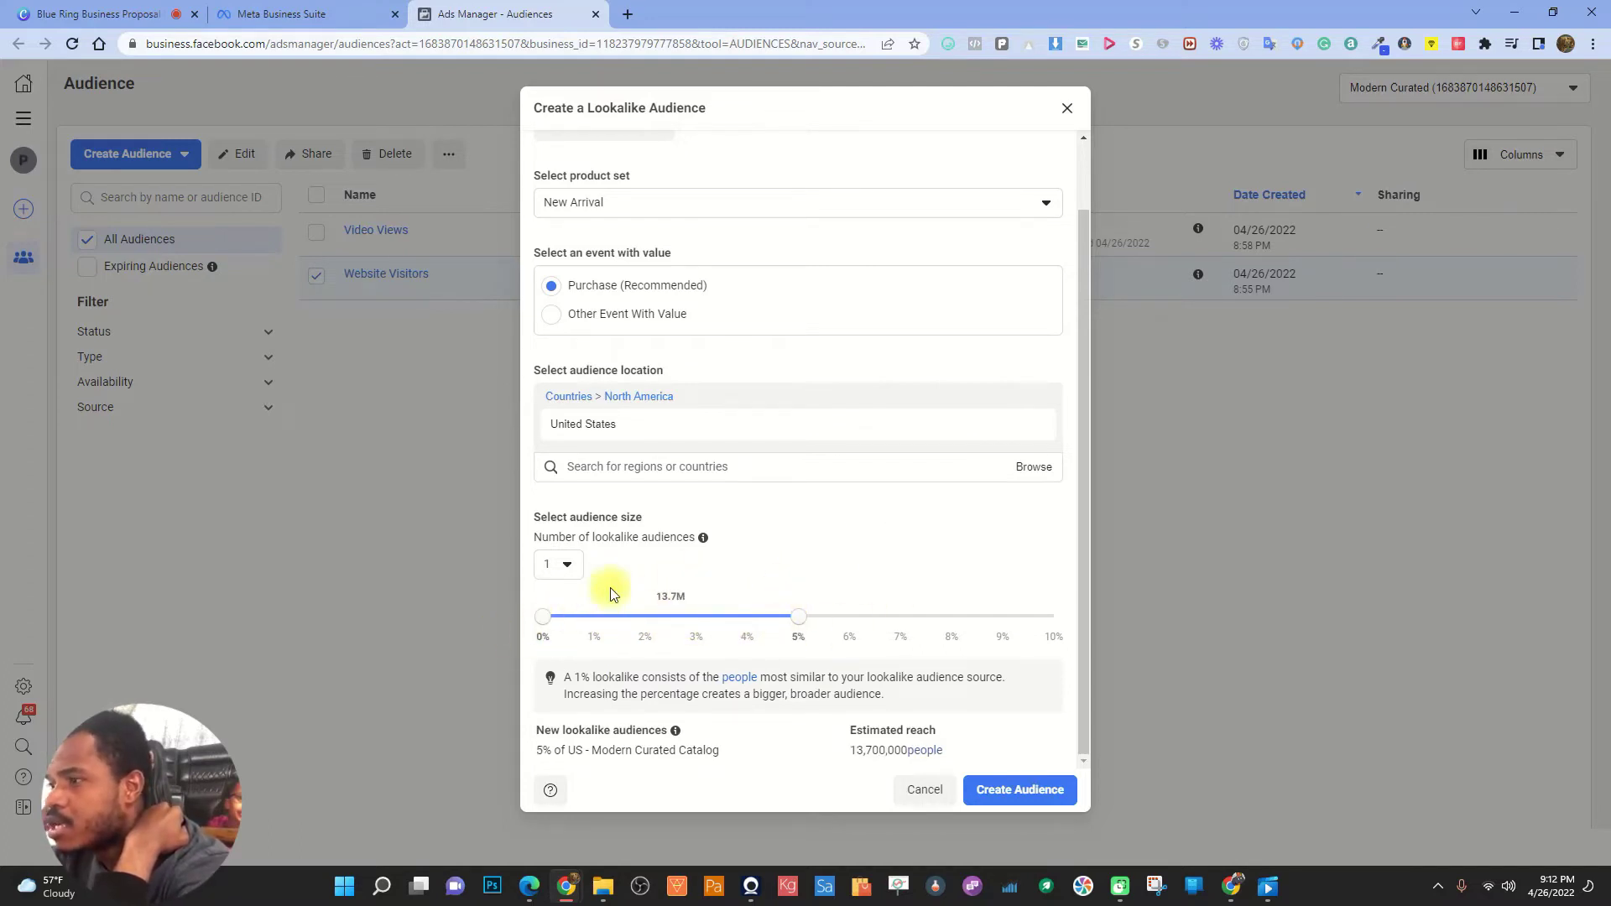
left_click(1018, 799)
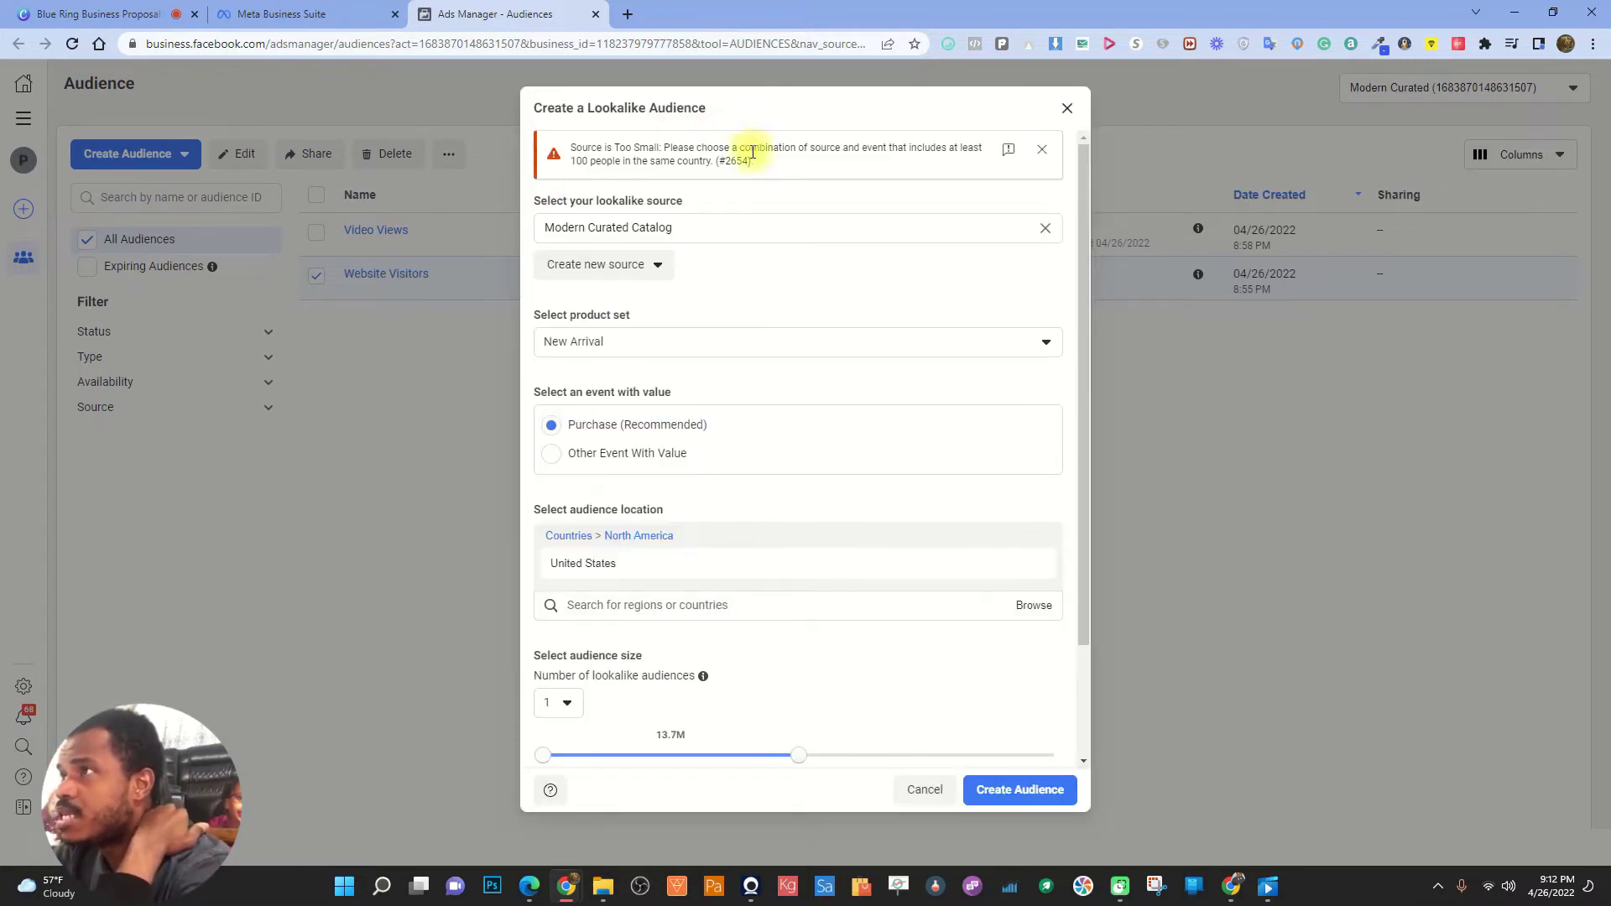
left_click_drag(615, 148, 744, 150)
left_click(623, 156)
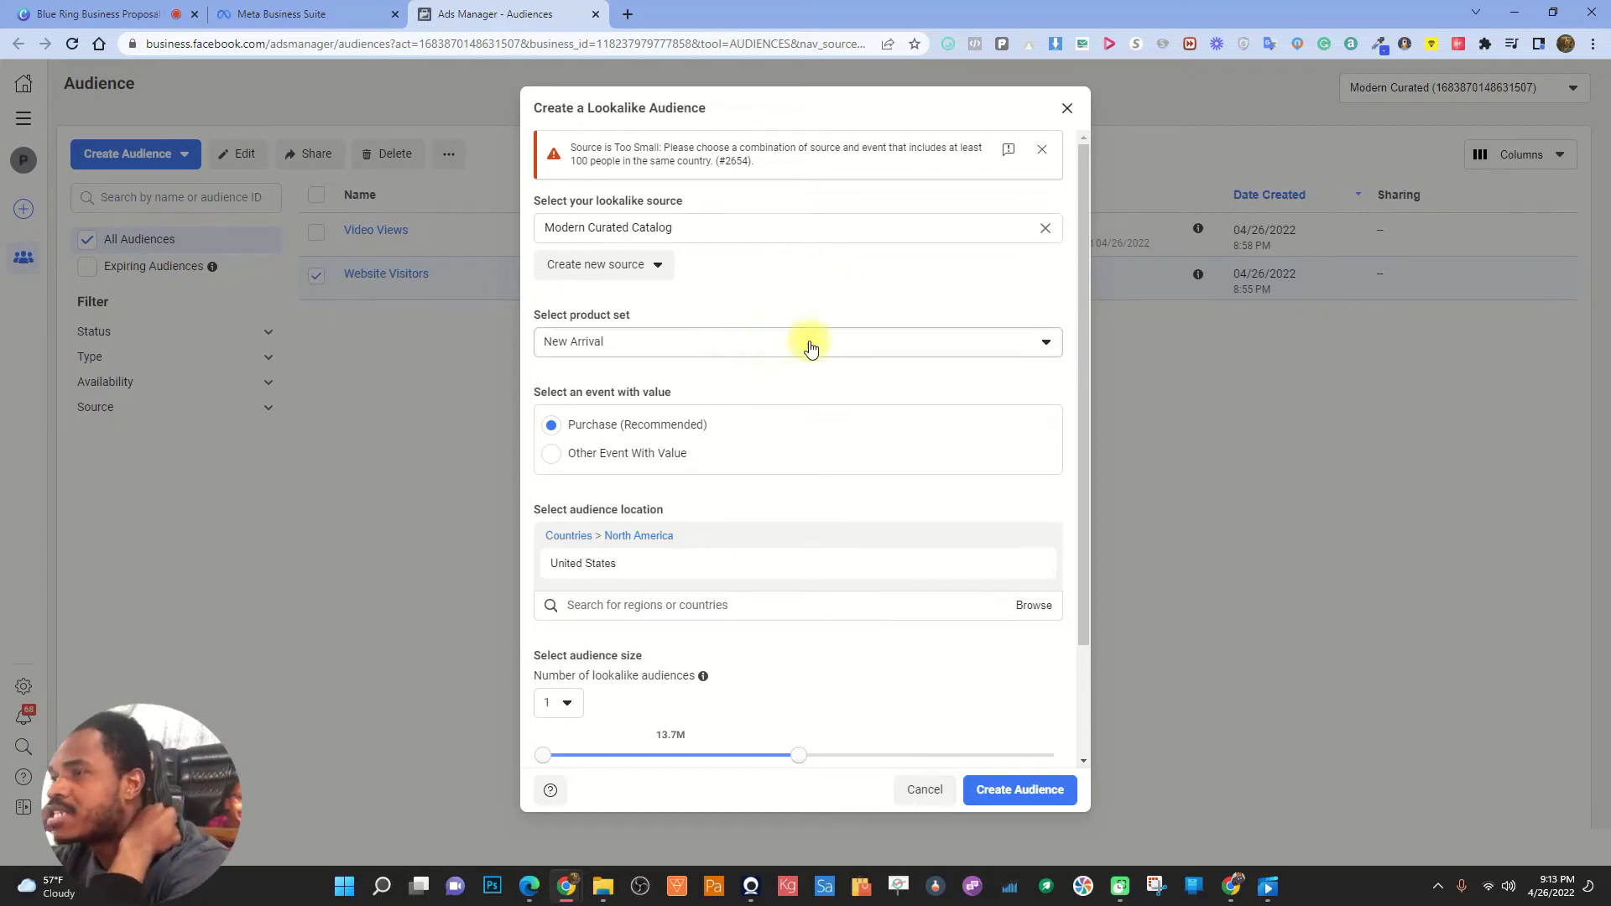
- Set the lookalike audience size range to 5% through 10%
scroll(825, 339, "down", 2)
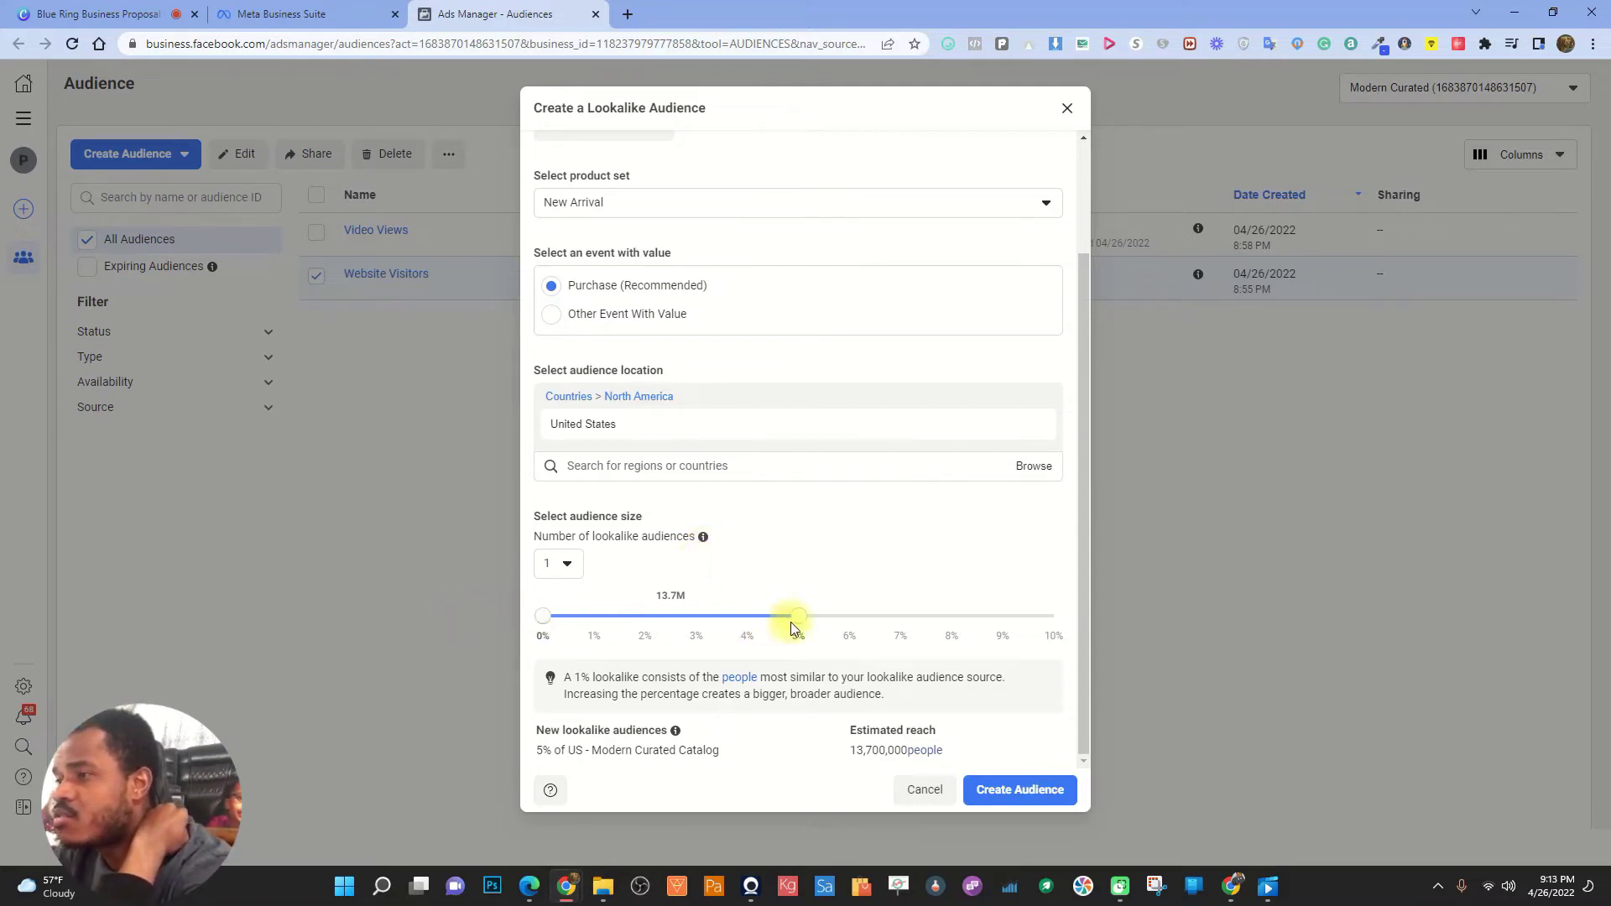
left_click_drag(805, 615, 1054, 617)
left_click_drag(550, 622, 686, 617)
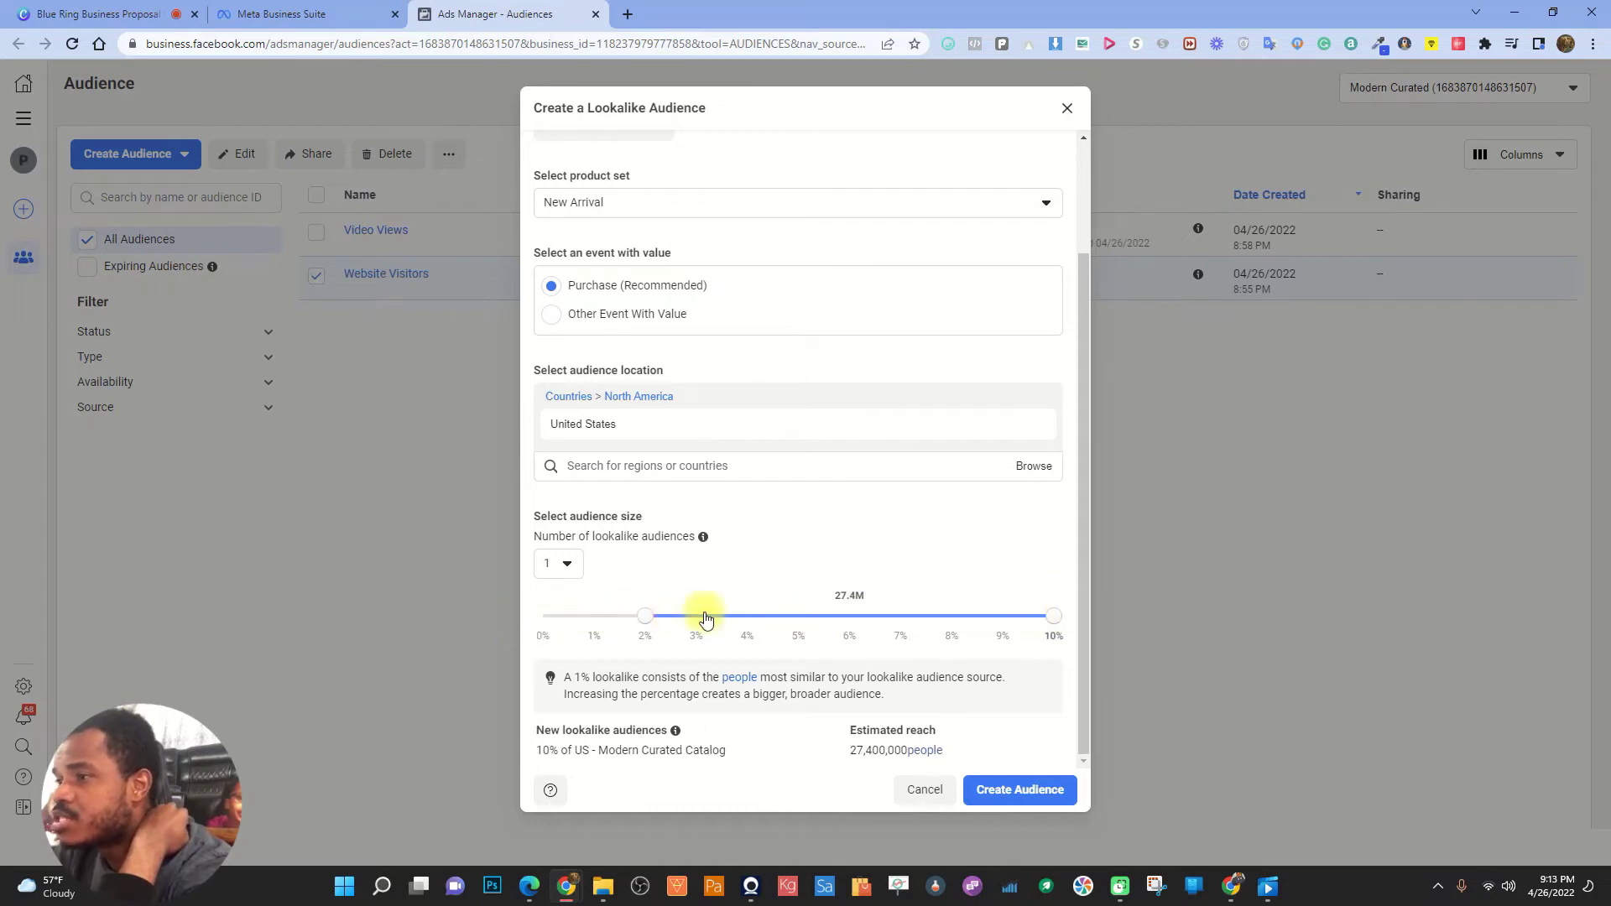
left_click_drag(798, 618, 796, 619)
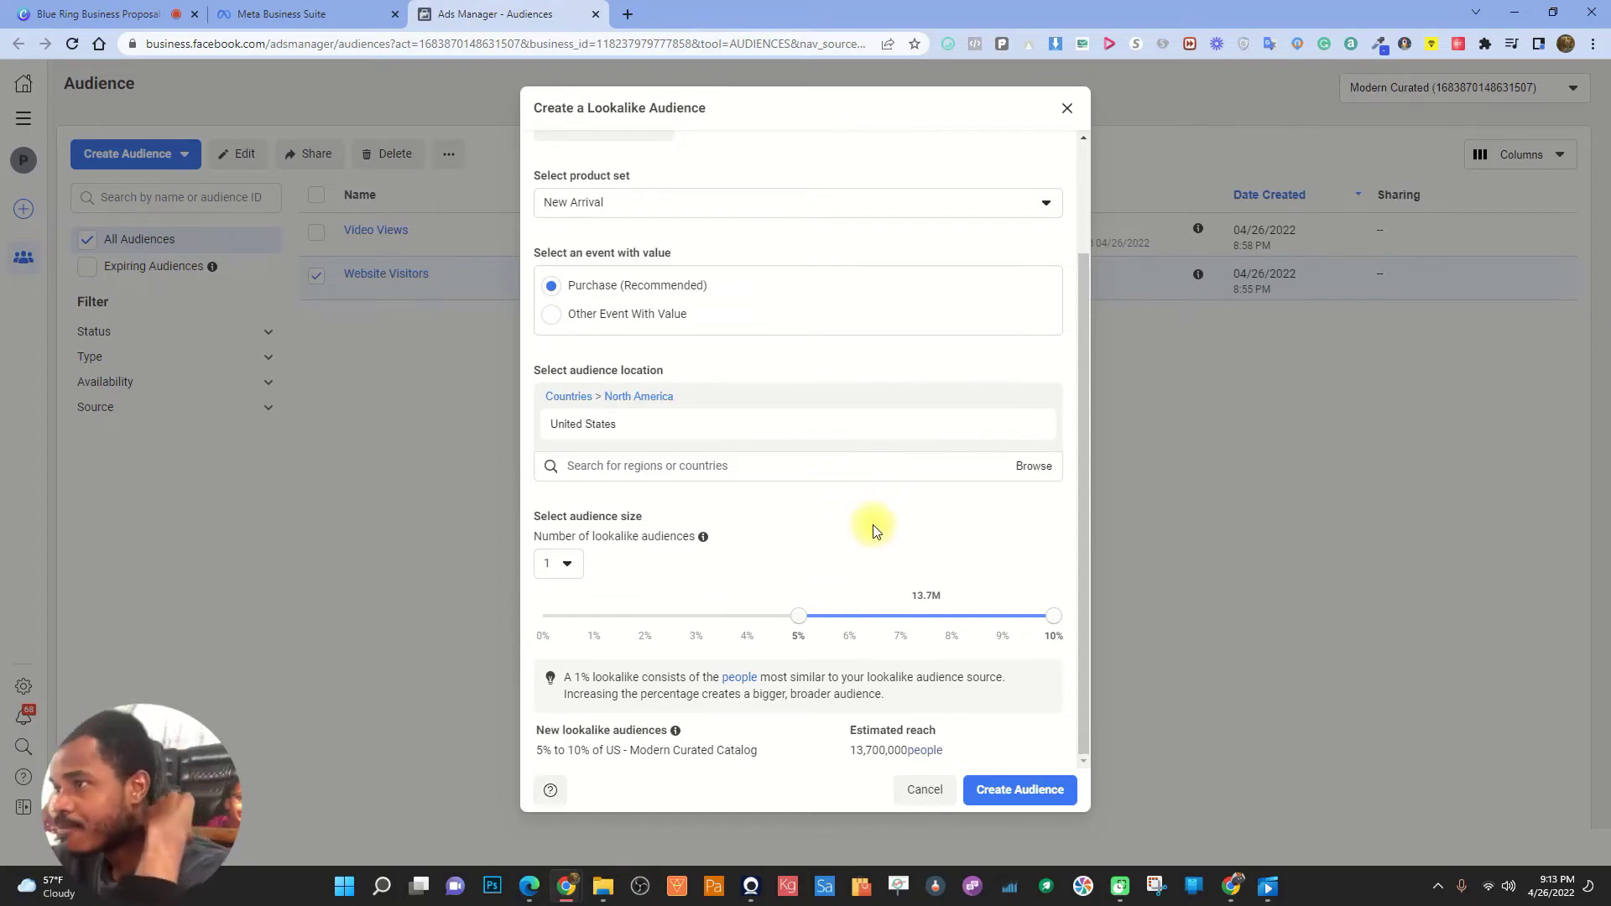
- Add the United Kingdom as a second audience location
left_click(673, 462)
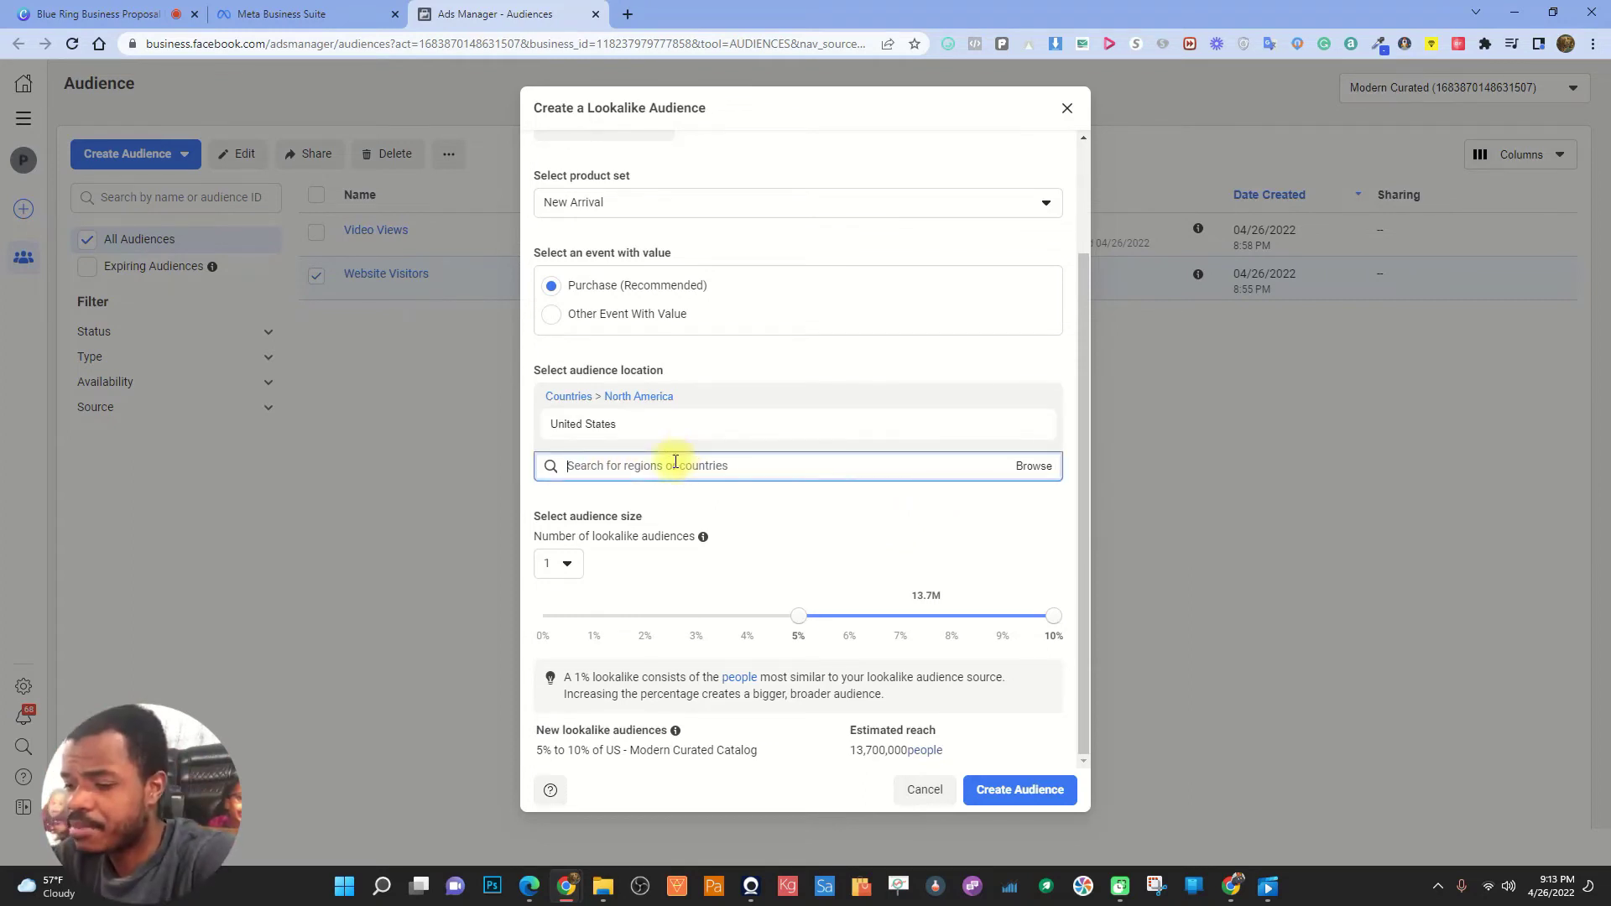
type("united")
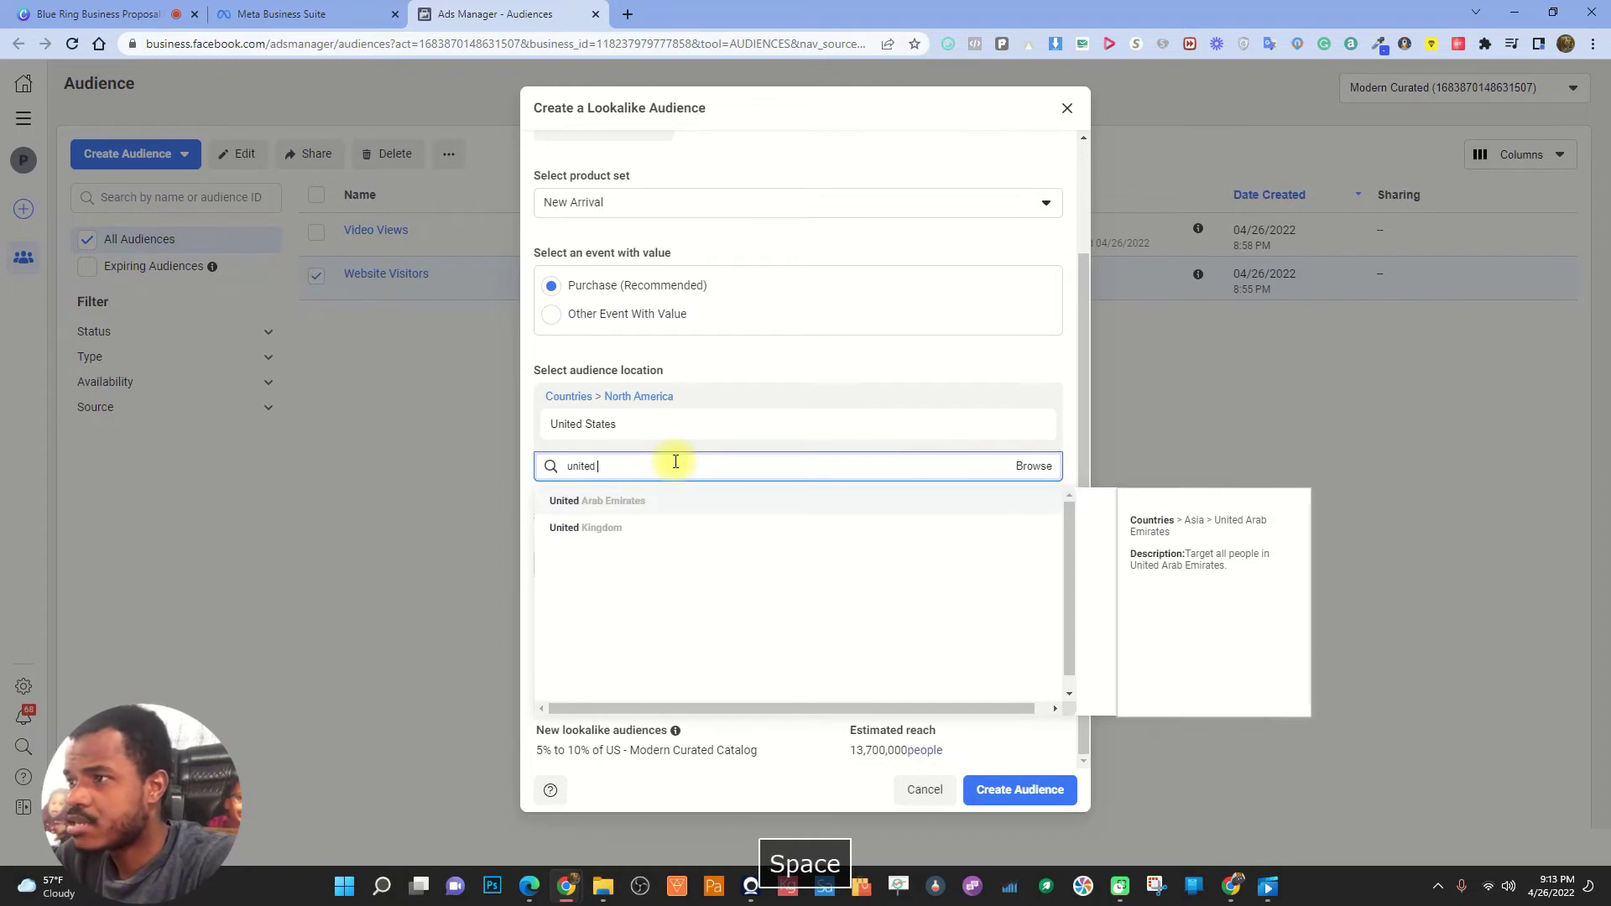
left_click(630, 528)
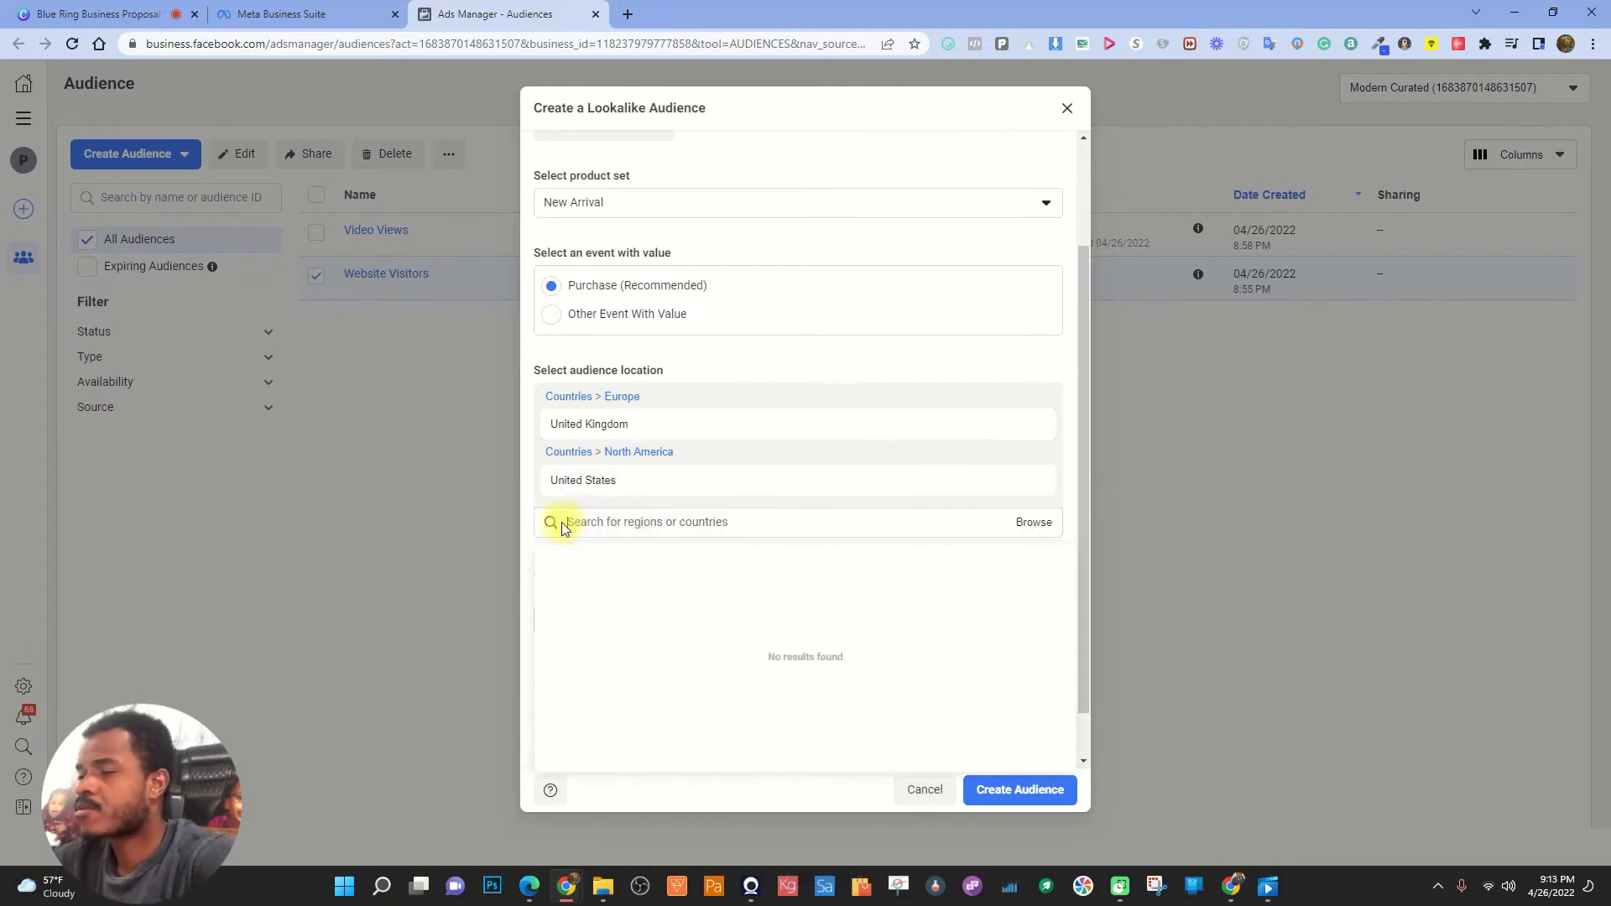
left_click(1066, 370)
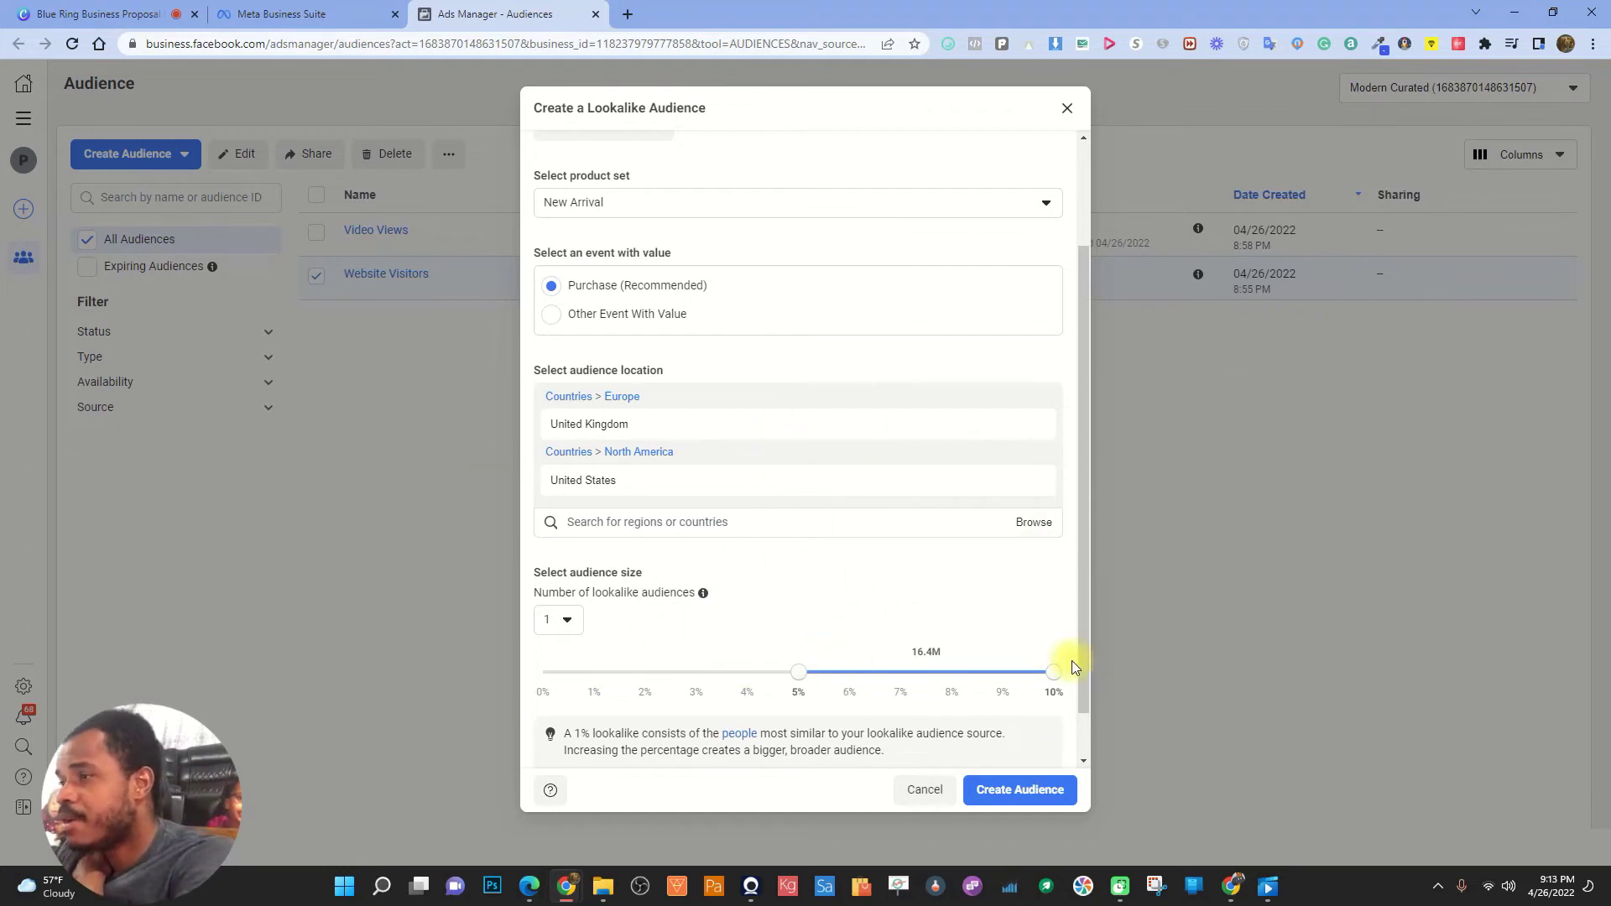
- Discard the catalog-based lookalike and start a new lookalike audience from the Website Visitors audience
left_click(925, 789)
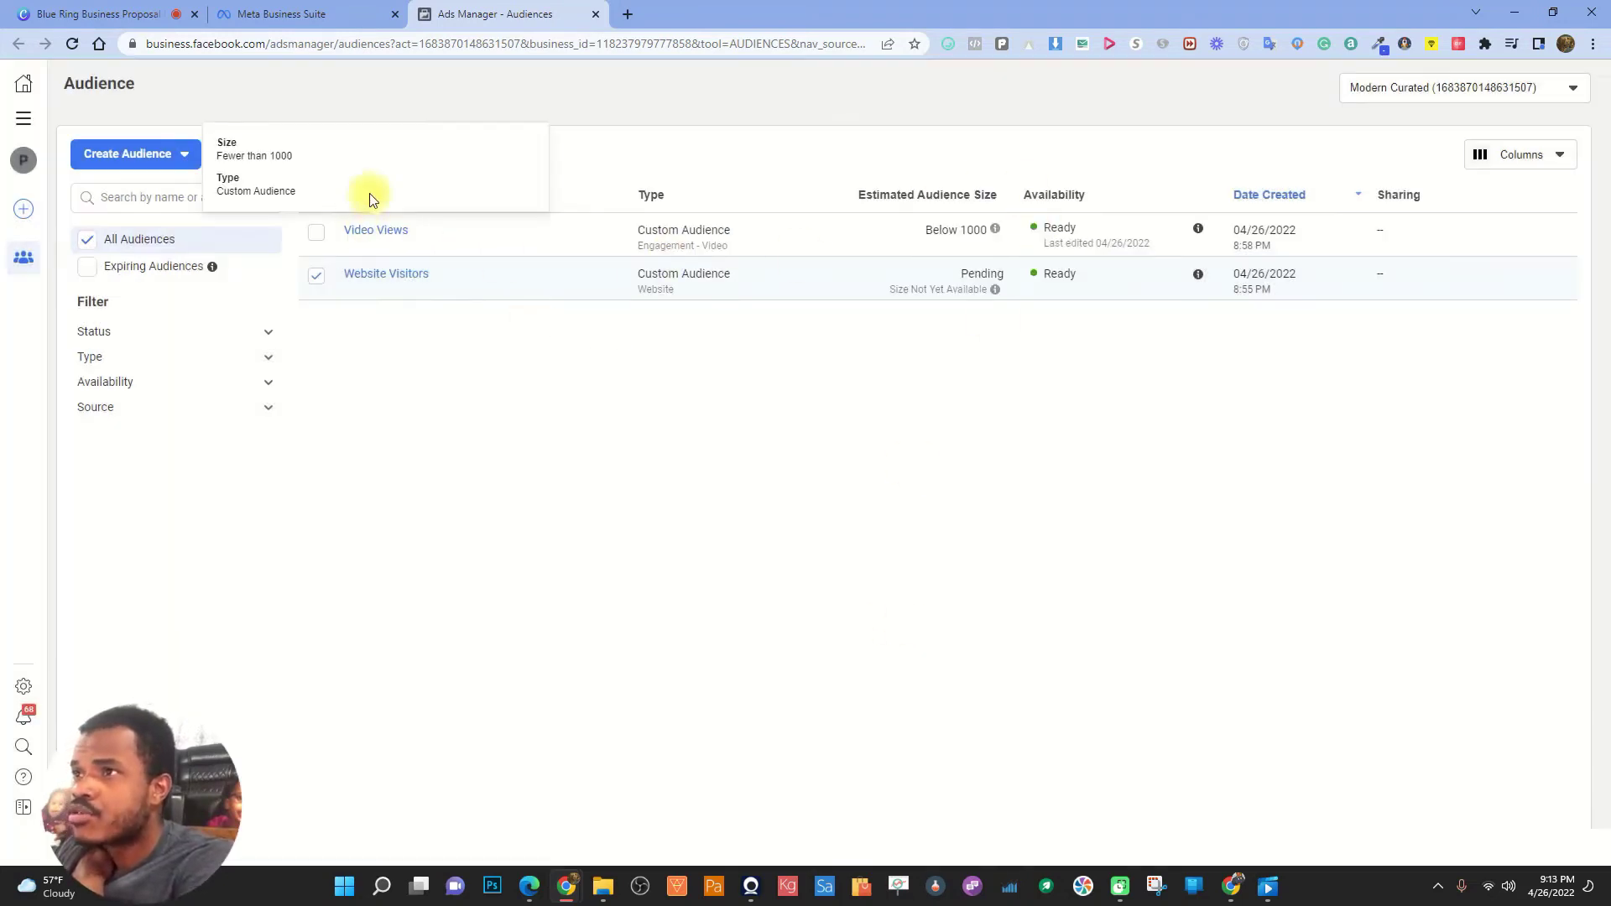
left_click(449, 154)
left_click(484, 195)
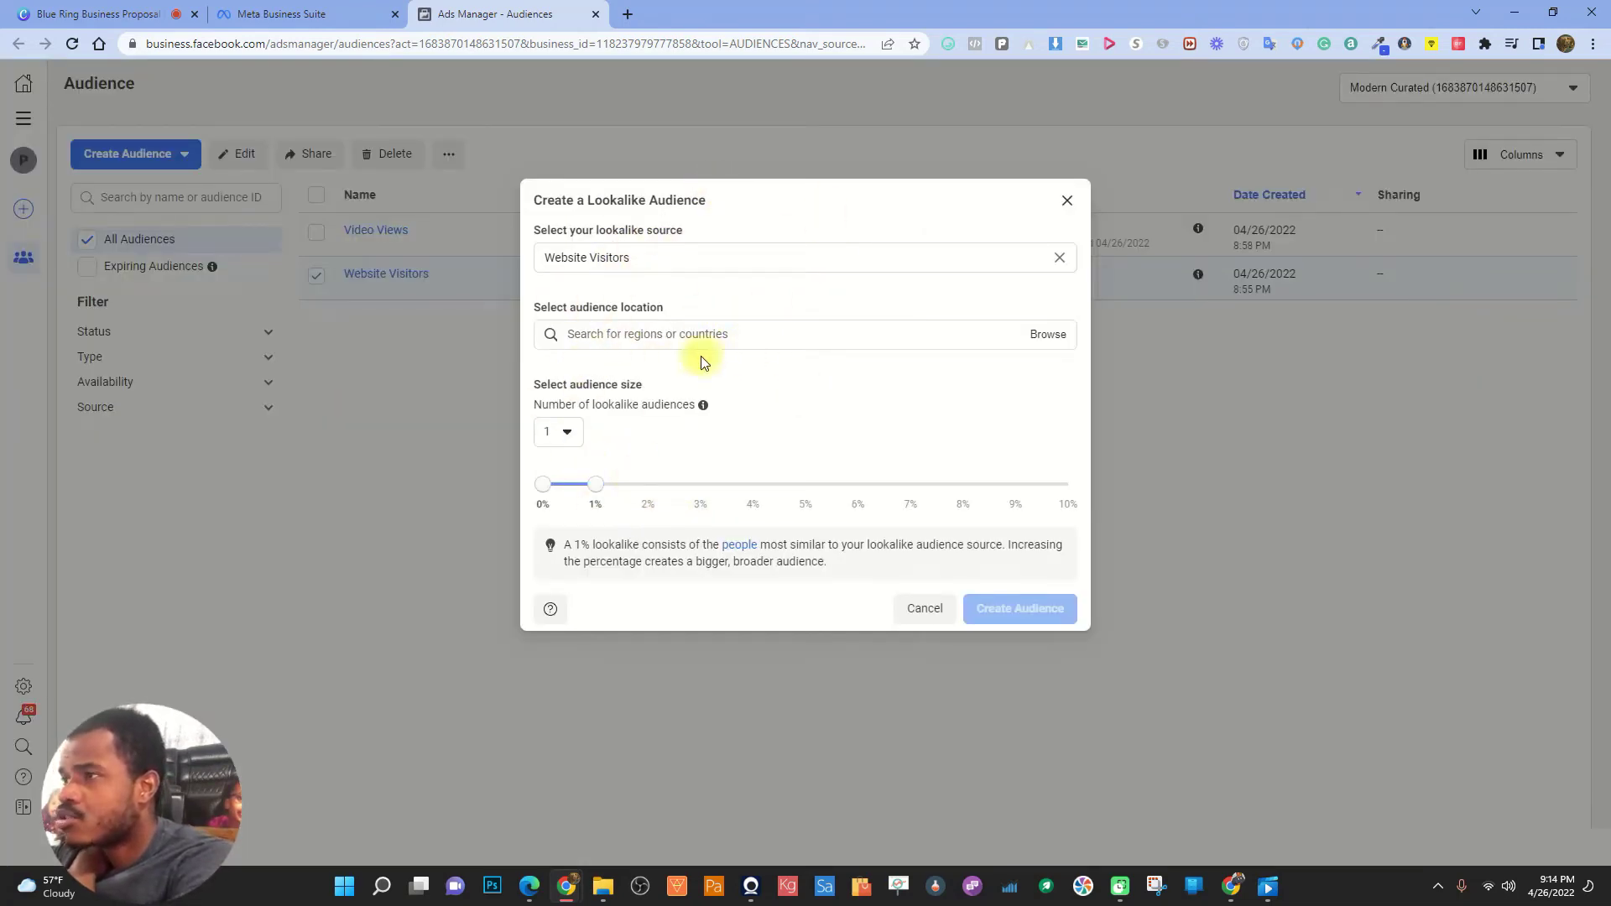
- Find the United States and add it as the location of the Website Visitors lookalike
left_click(1048, 334)
left_click(613, 371)
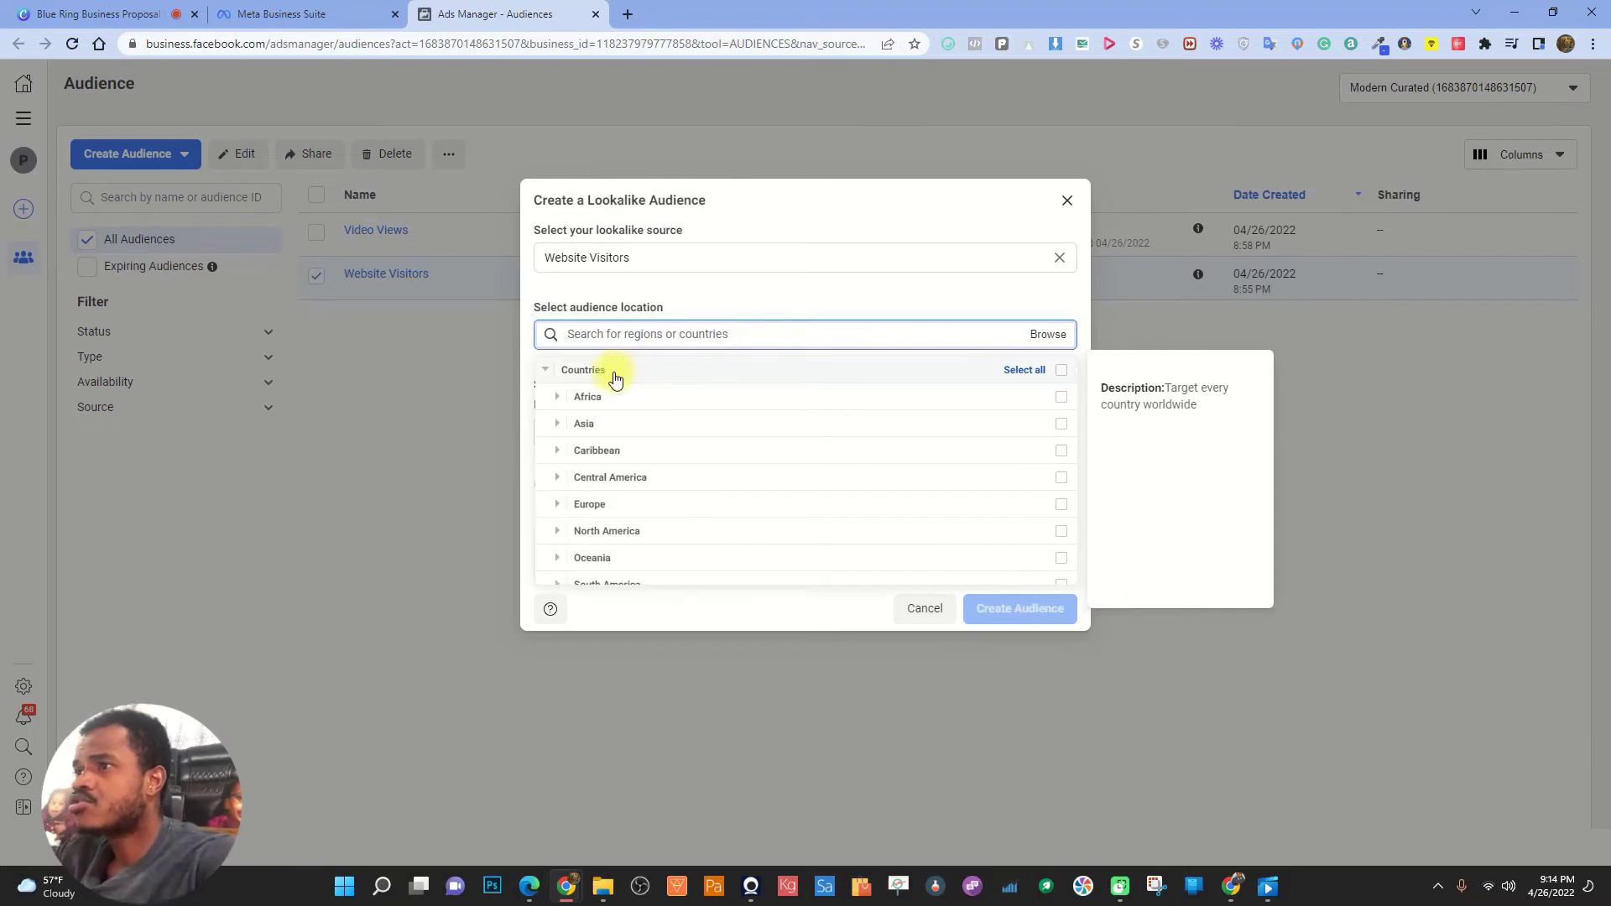
left_click(670, 335)
type("un")
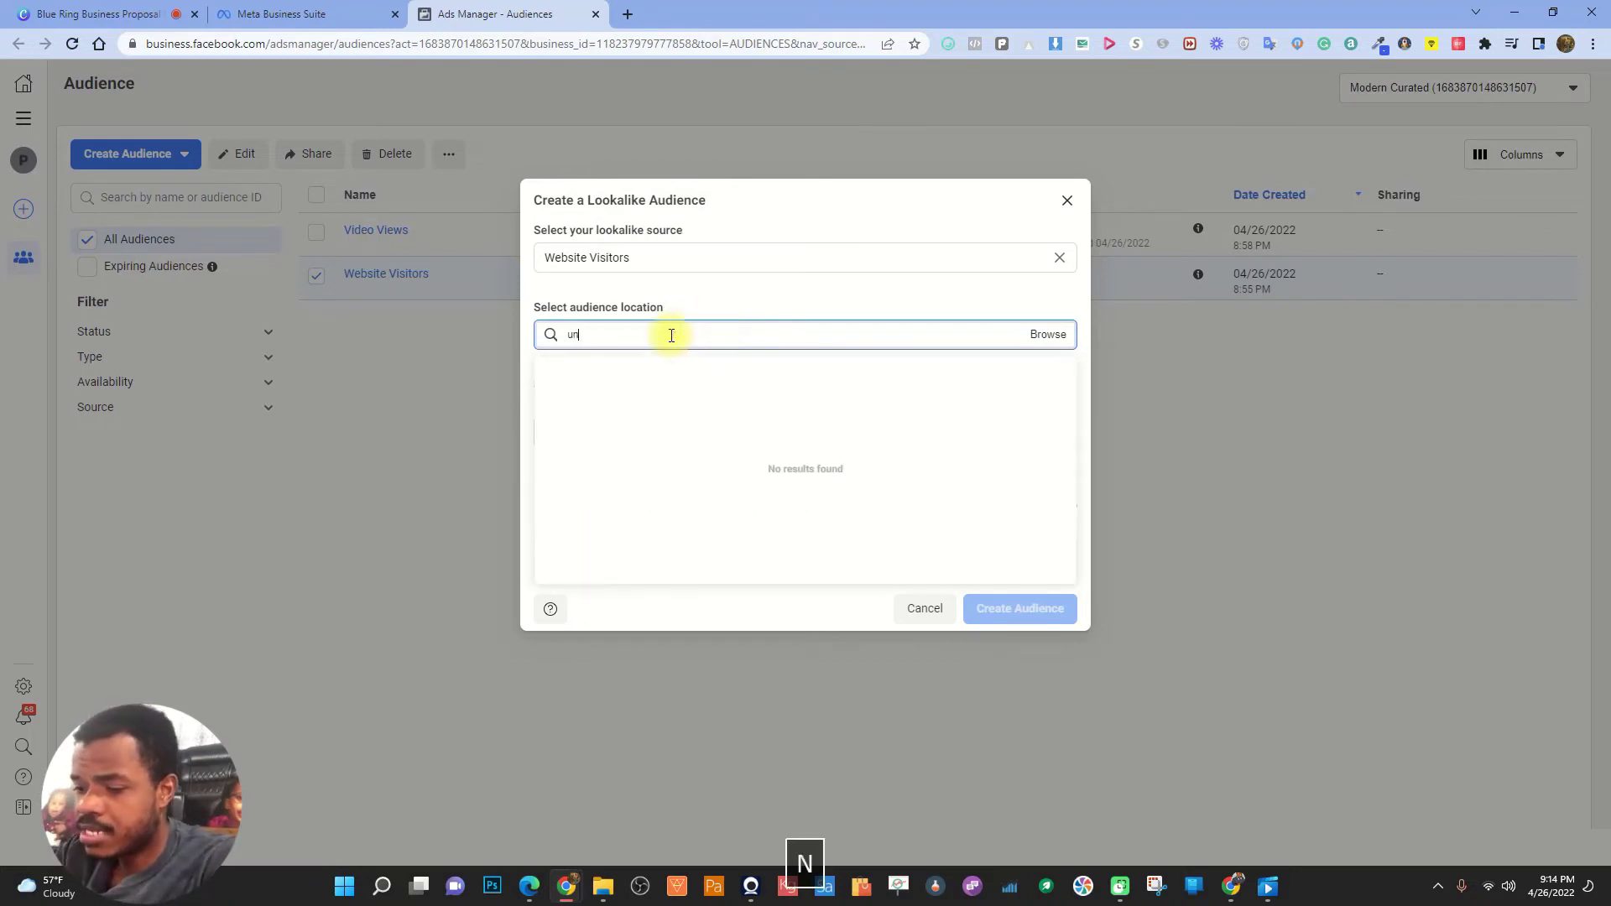
type("ited states")
left_click(709, 370)
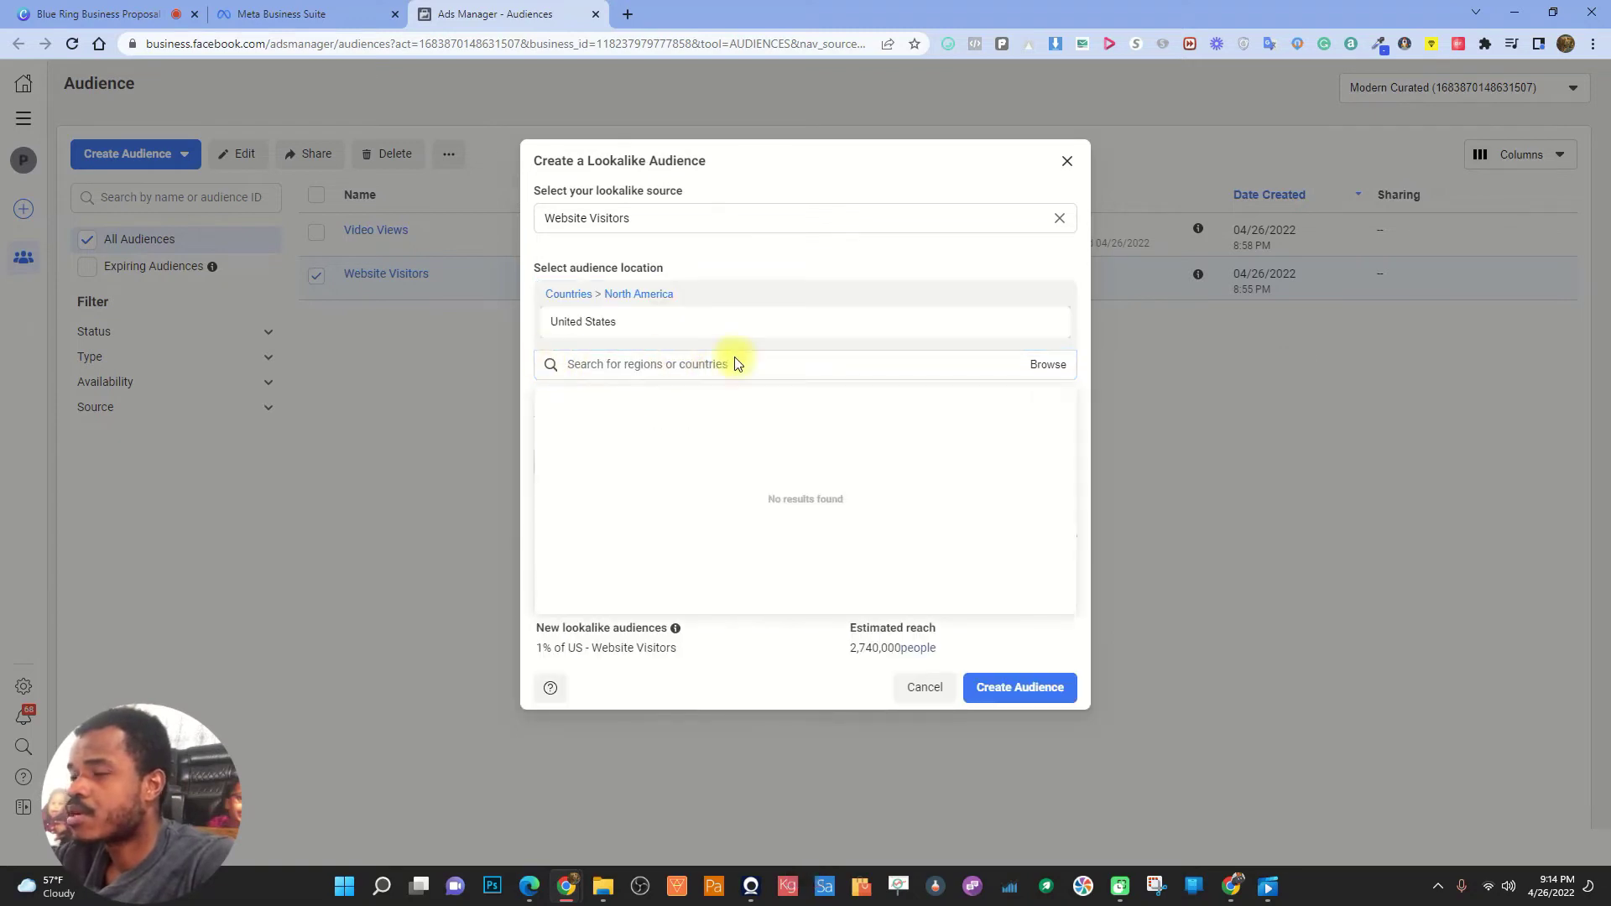
left_click(776, 645)
- Set the audience size to 5% and create the Website Visitors lookalike audience
left_click_drag(570, 520, 818, 525)
left_click_drag(596, 513, 806, 521)
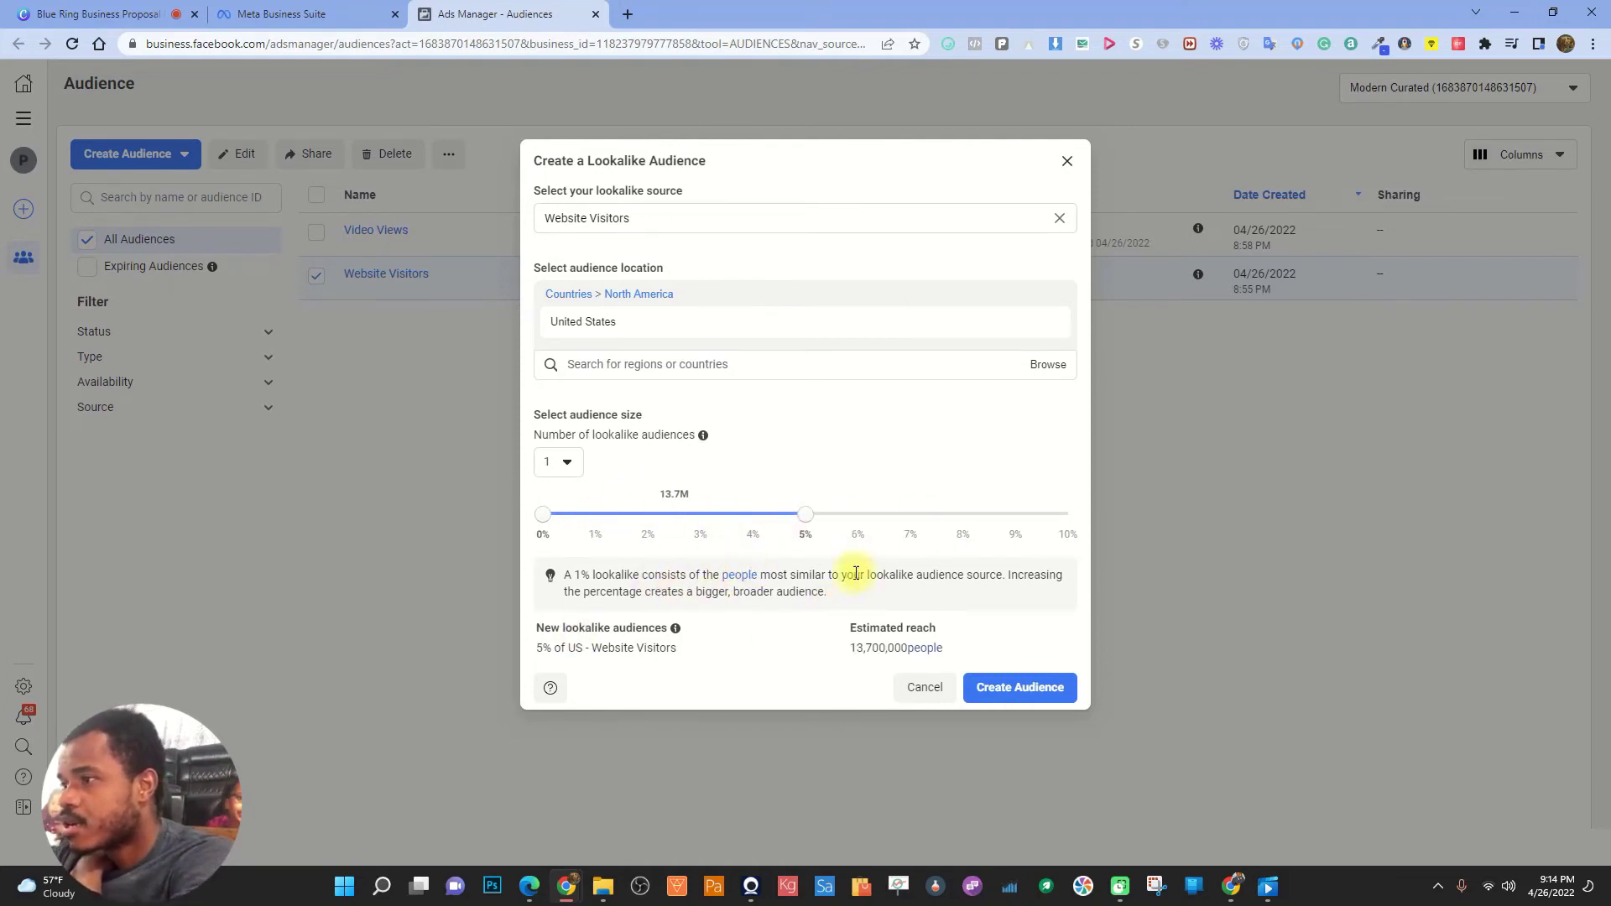
left_click_drag(542, 648, 732, 647)
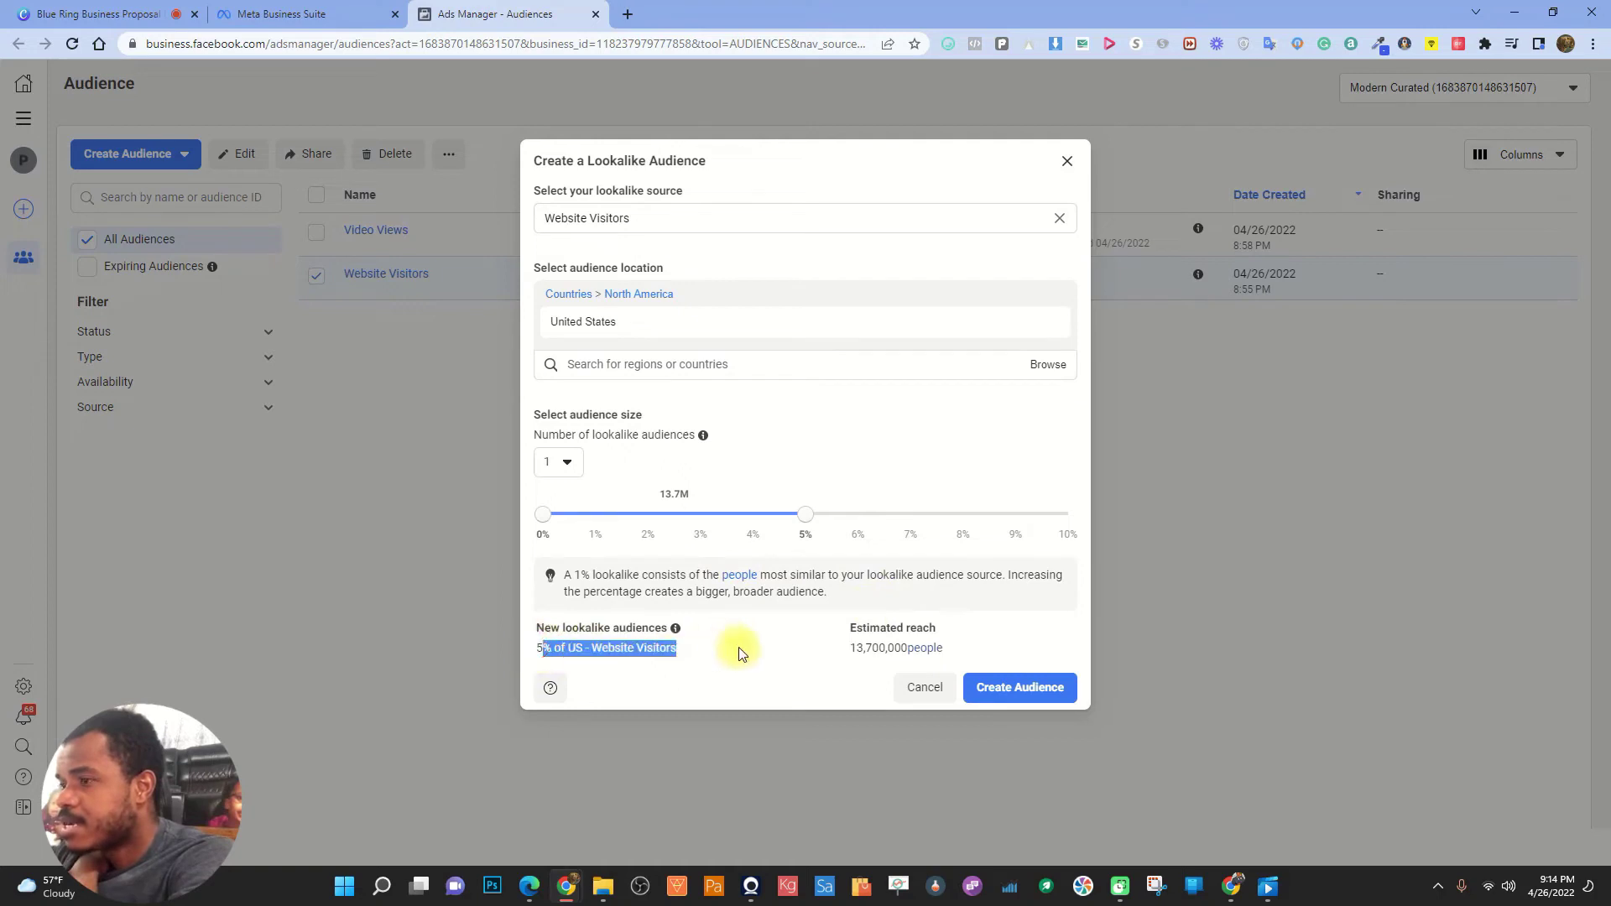
left_click(738, 647)
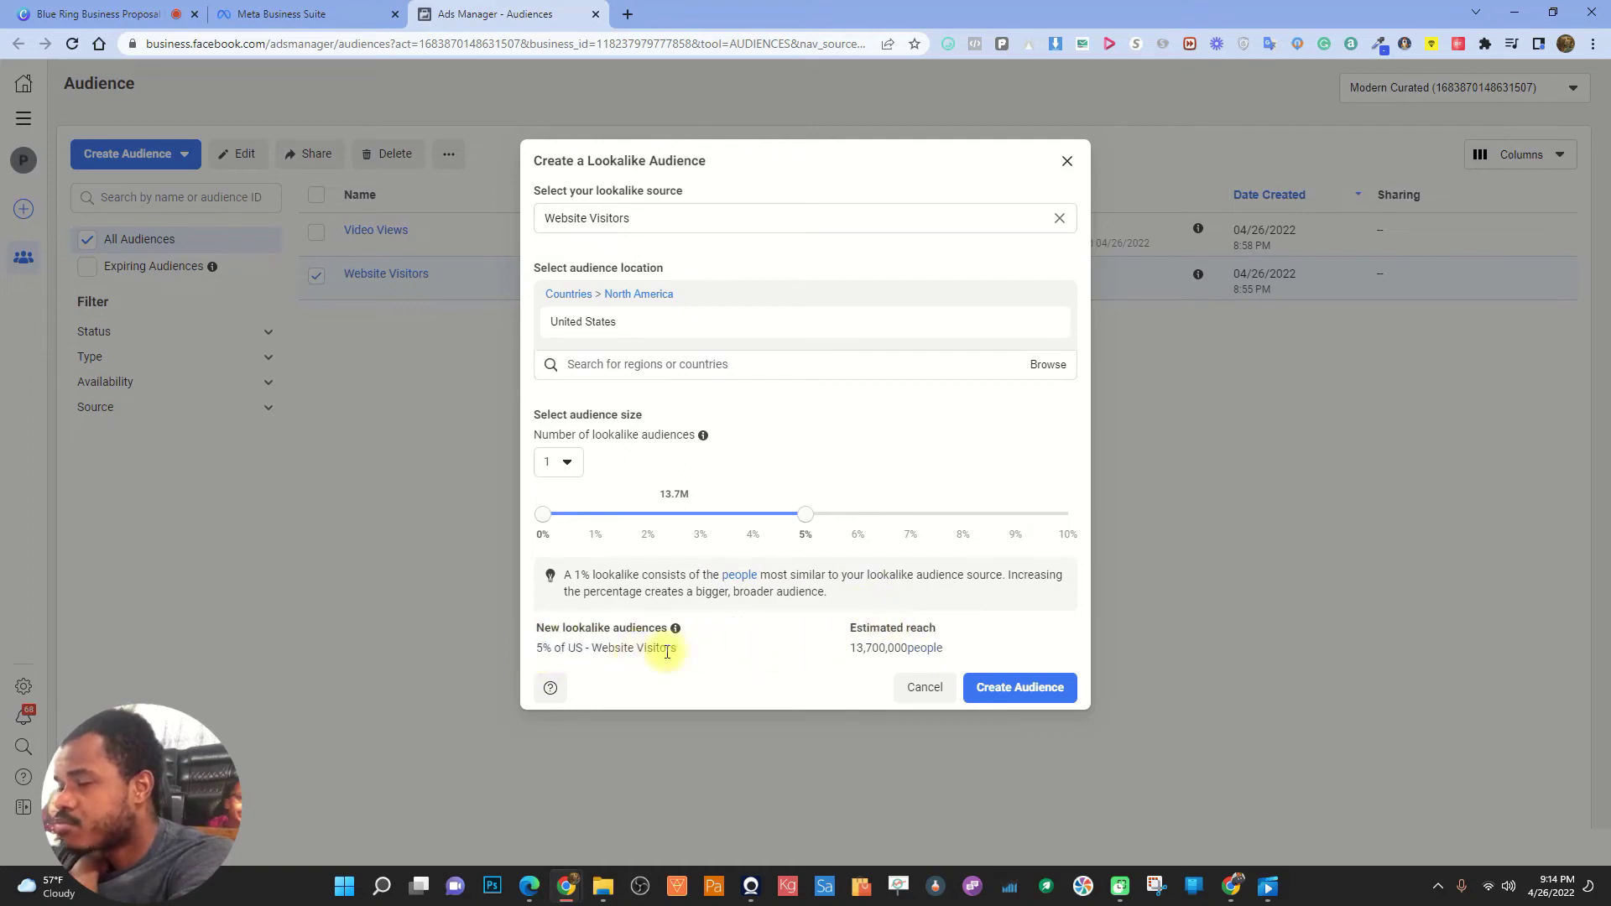
left_click_drag(848, 648, 1041, 661)
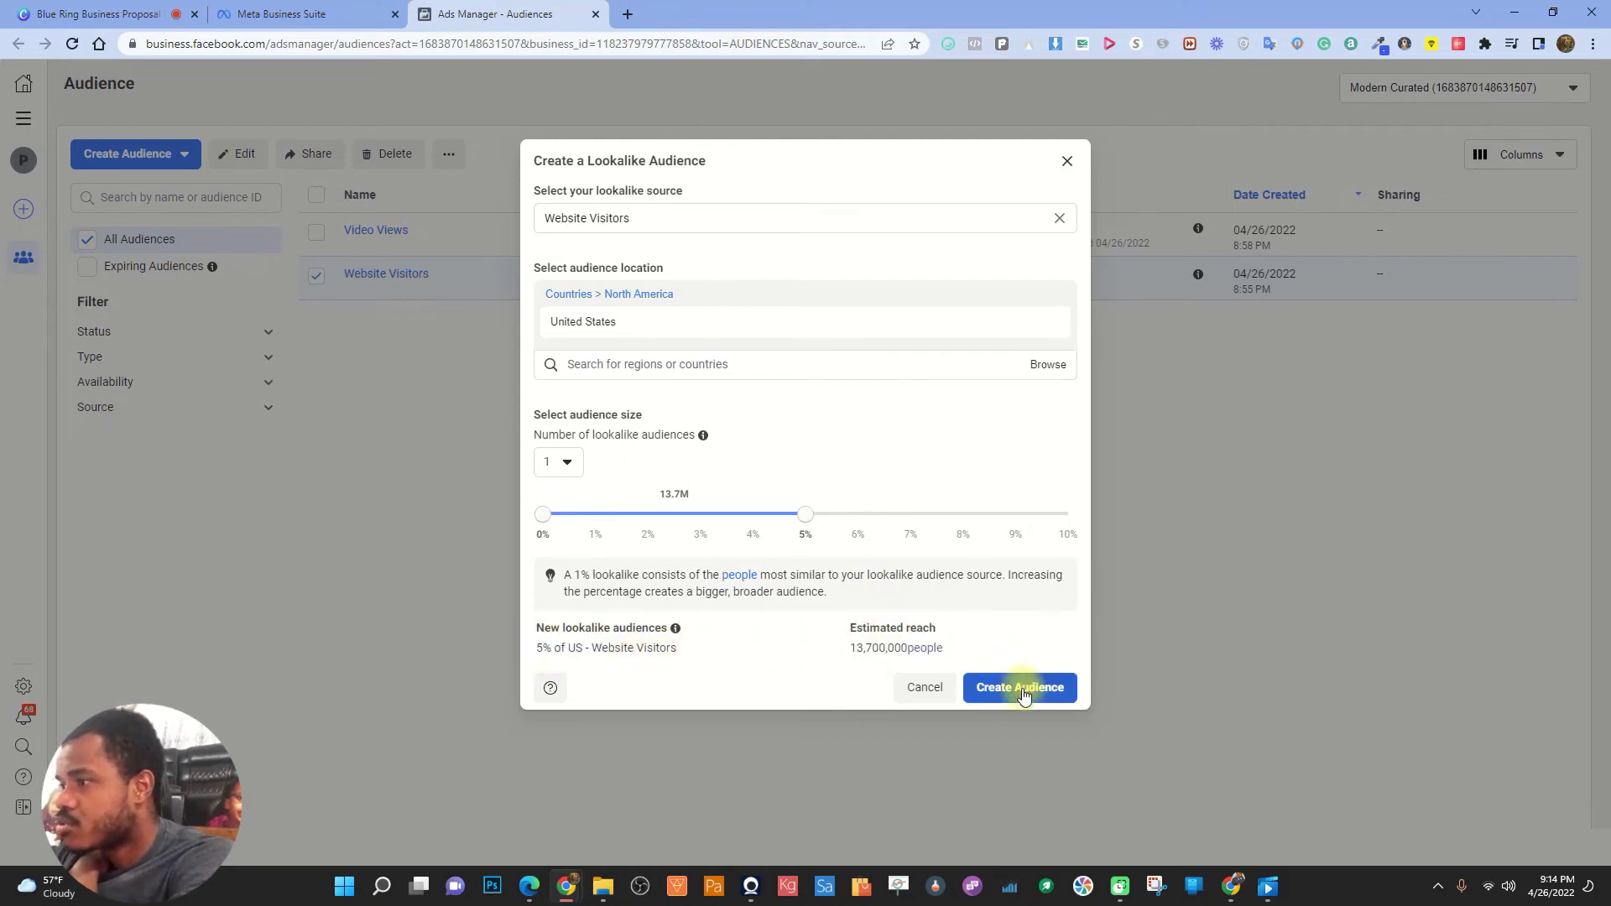
left_click(1023, 688)
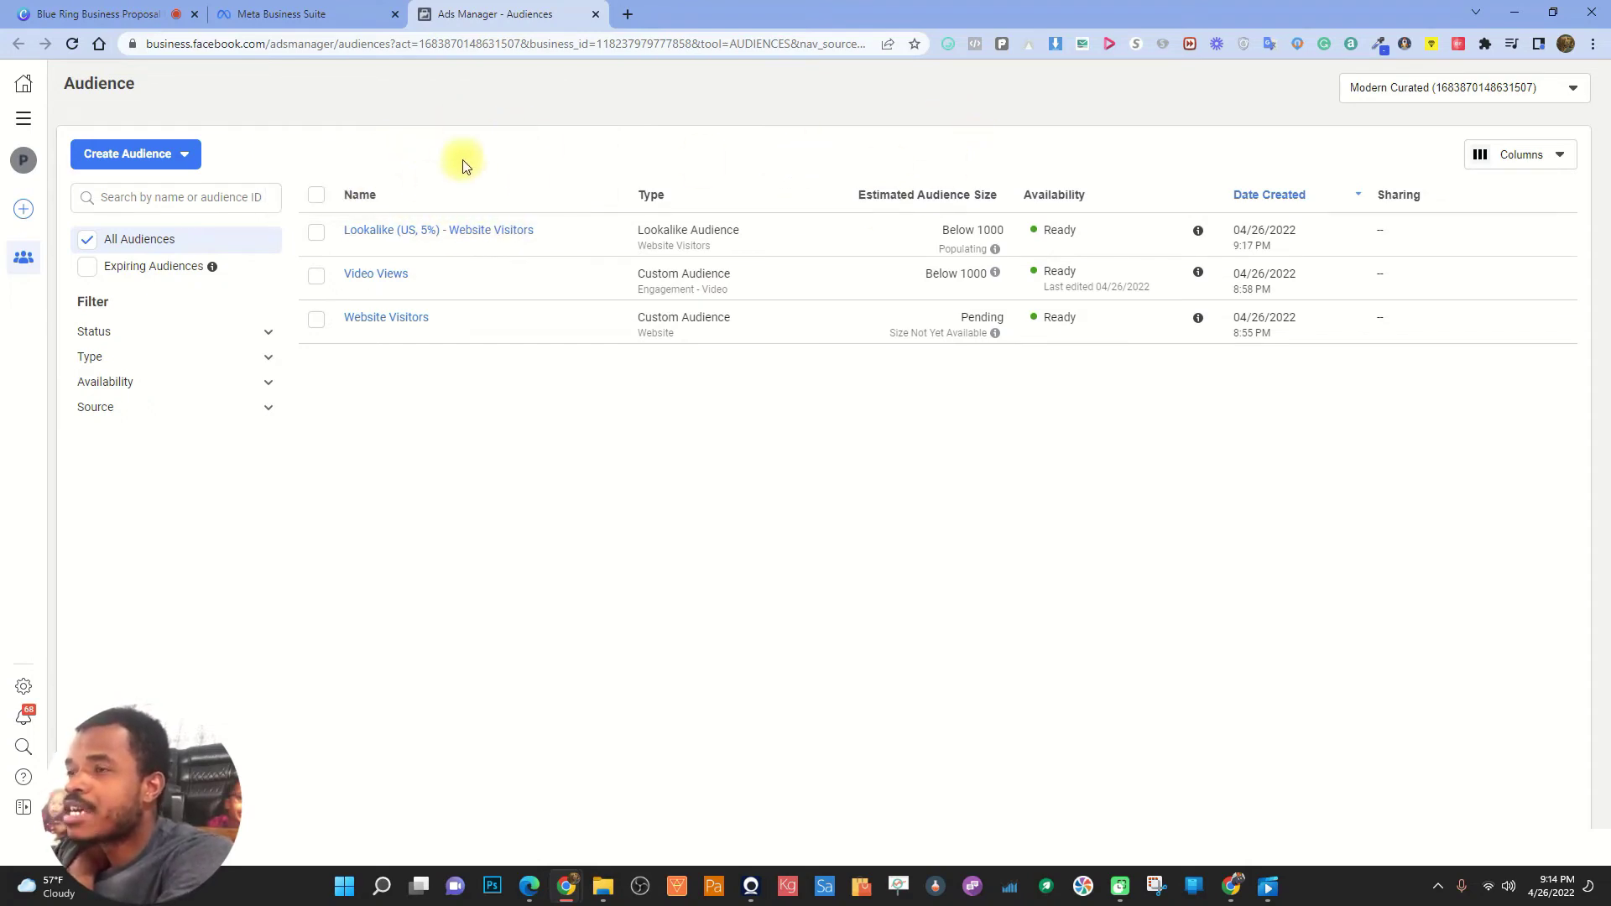
- Start a second lookalike from the Website Visitors audience and set its size range to 5% through 10%
mouse_move(433, 234)
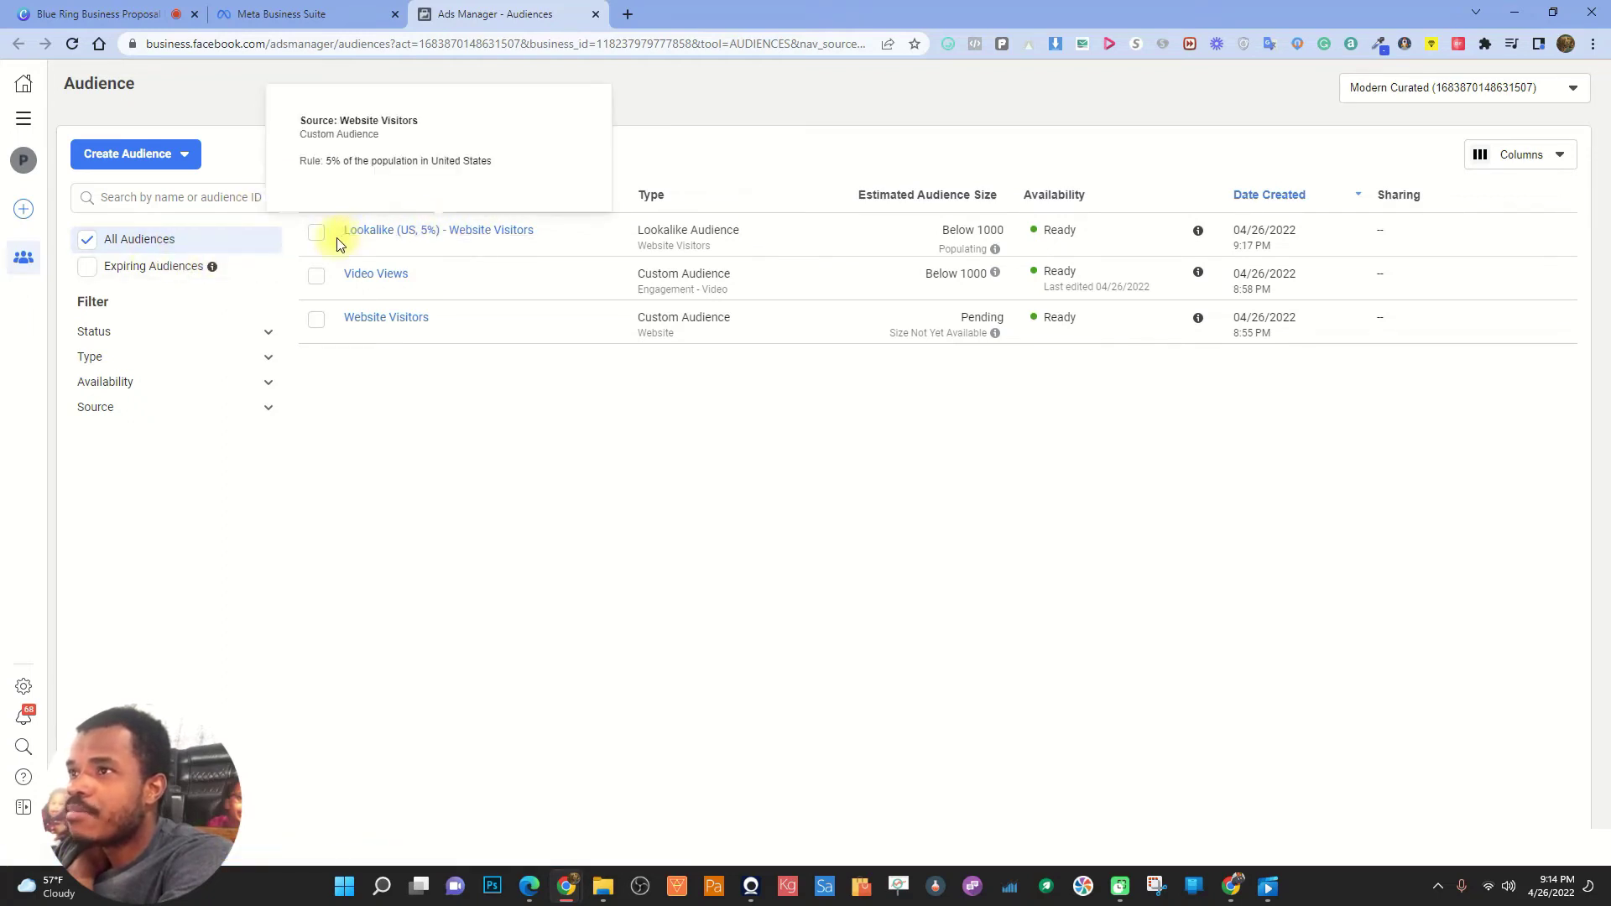
left_click(317, 319)
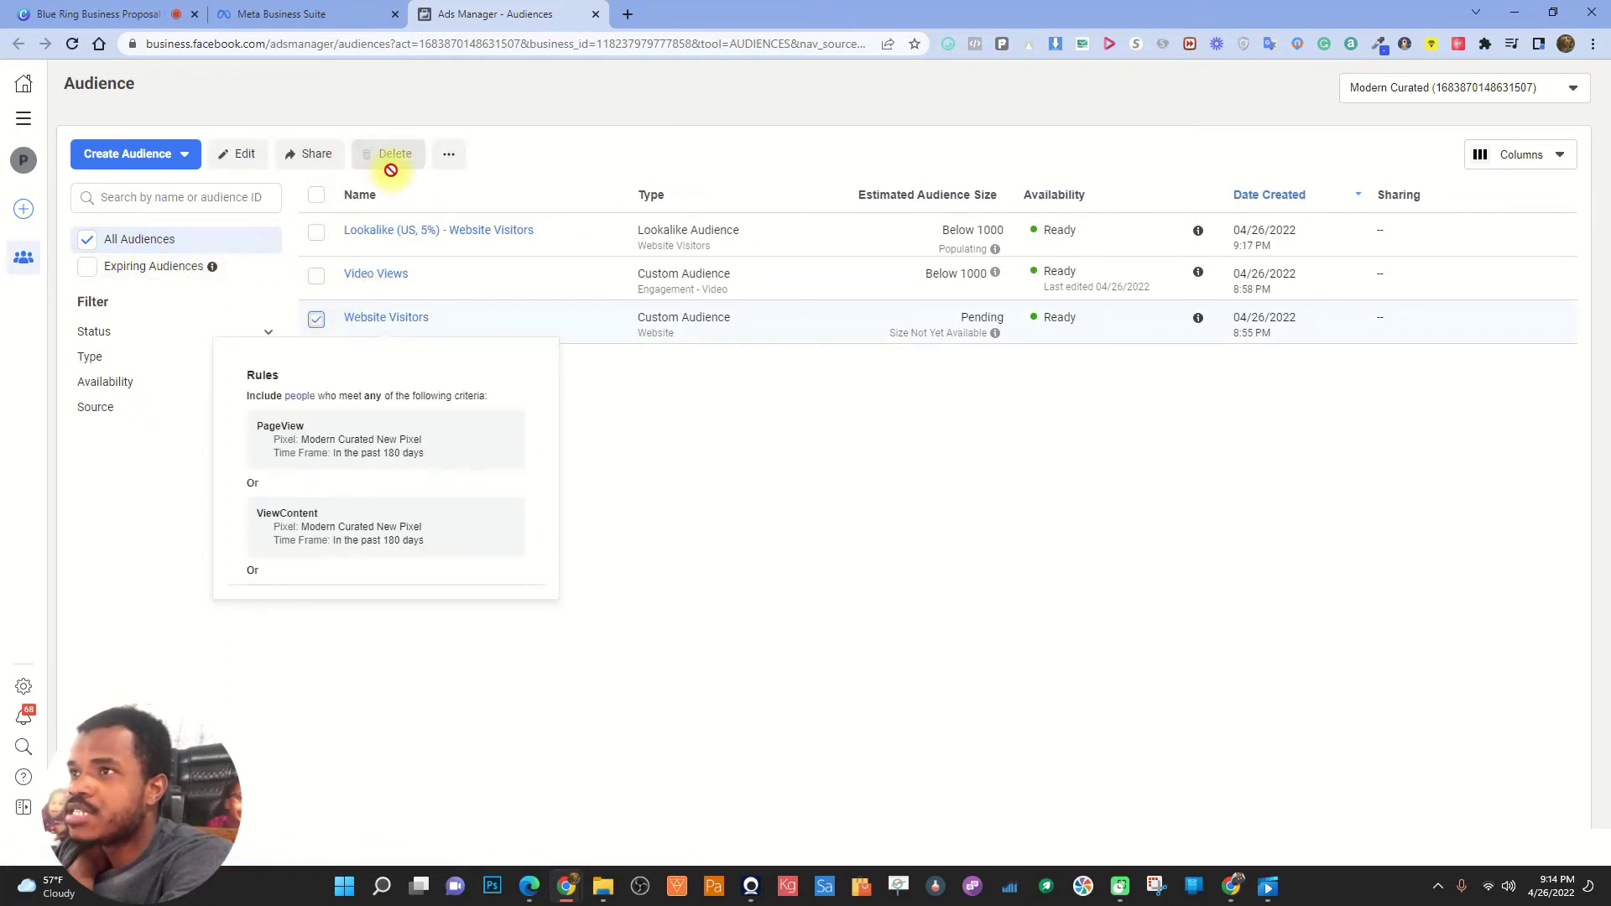
left_click(449, 154)
left_click(496, 200)
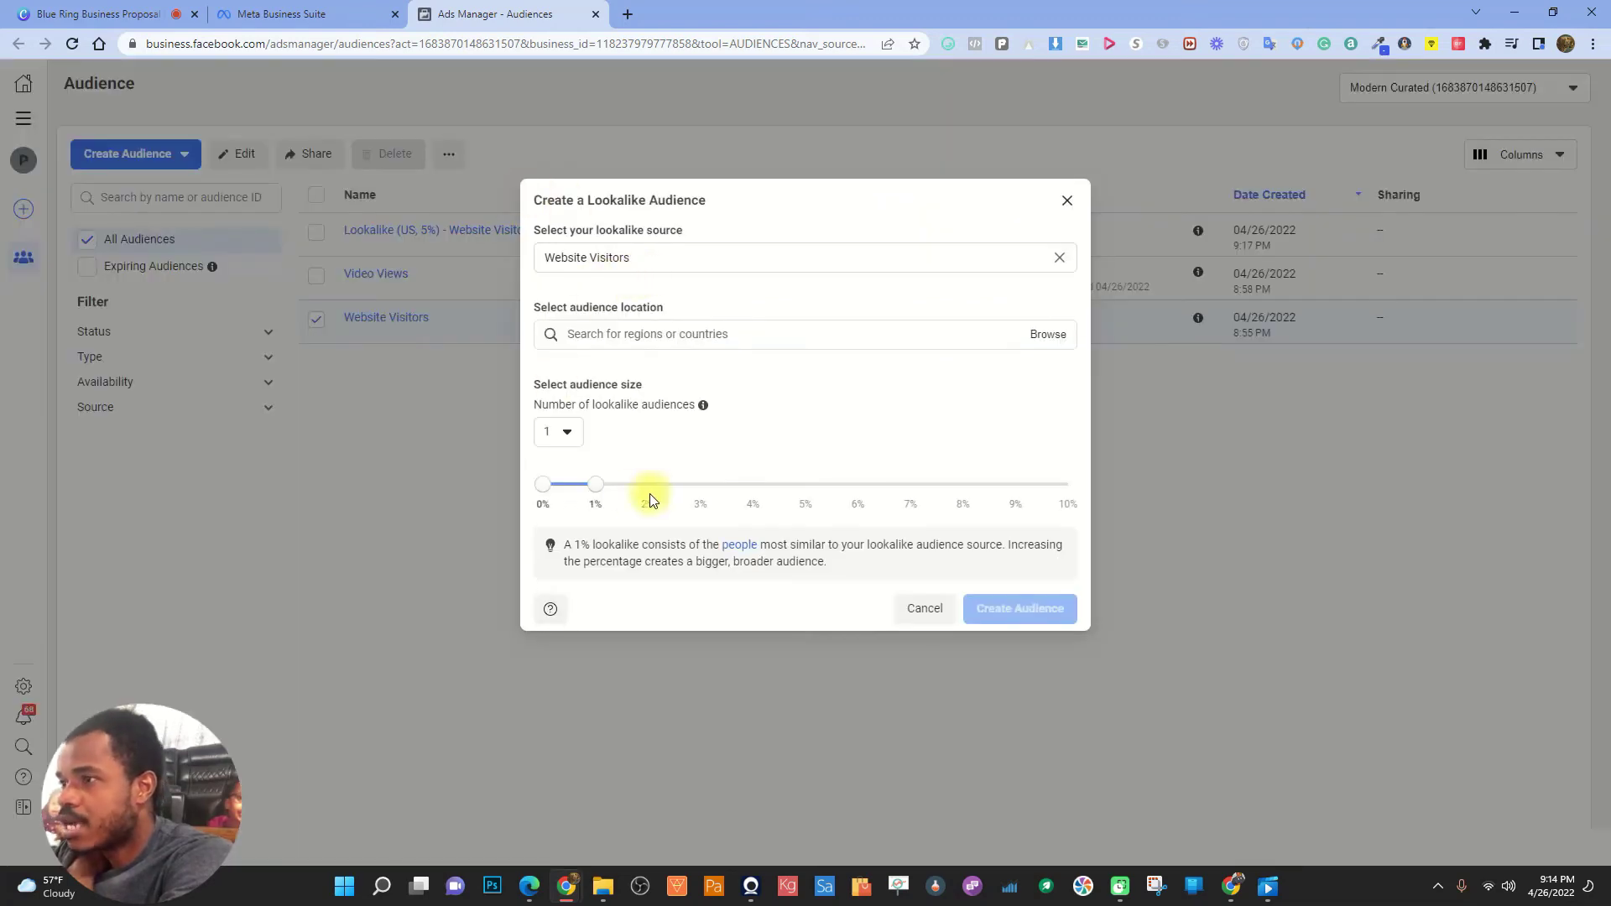
left_click_drag(595, 485, 1097, 497)
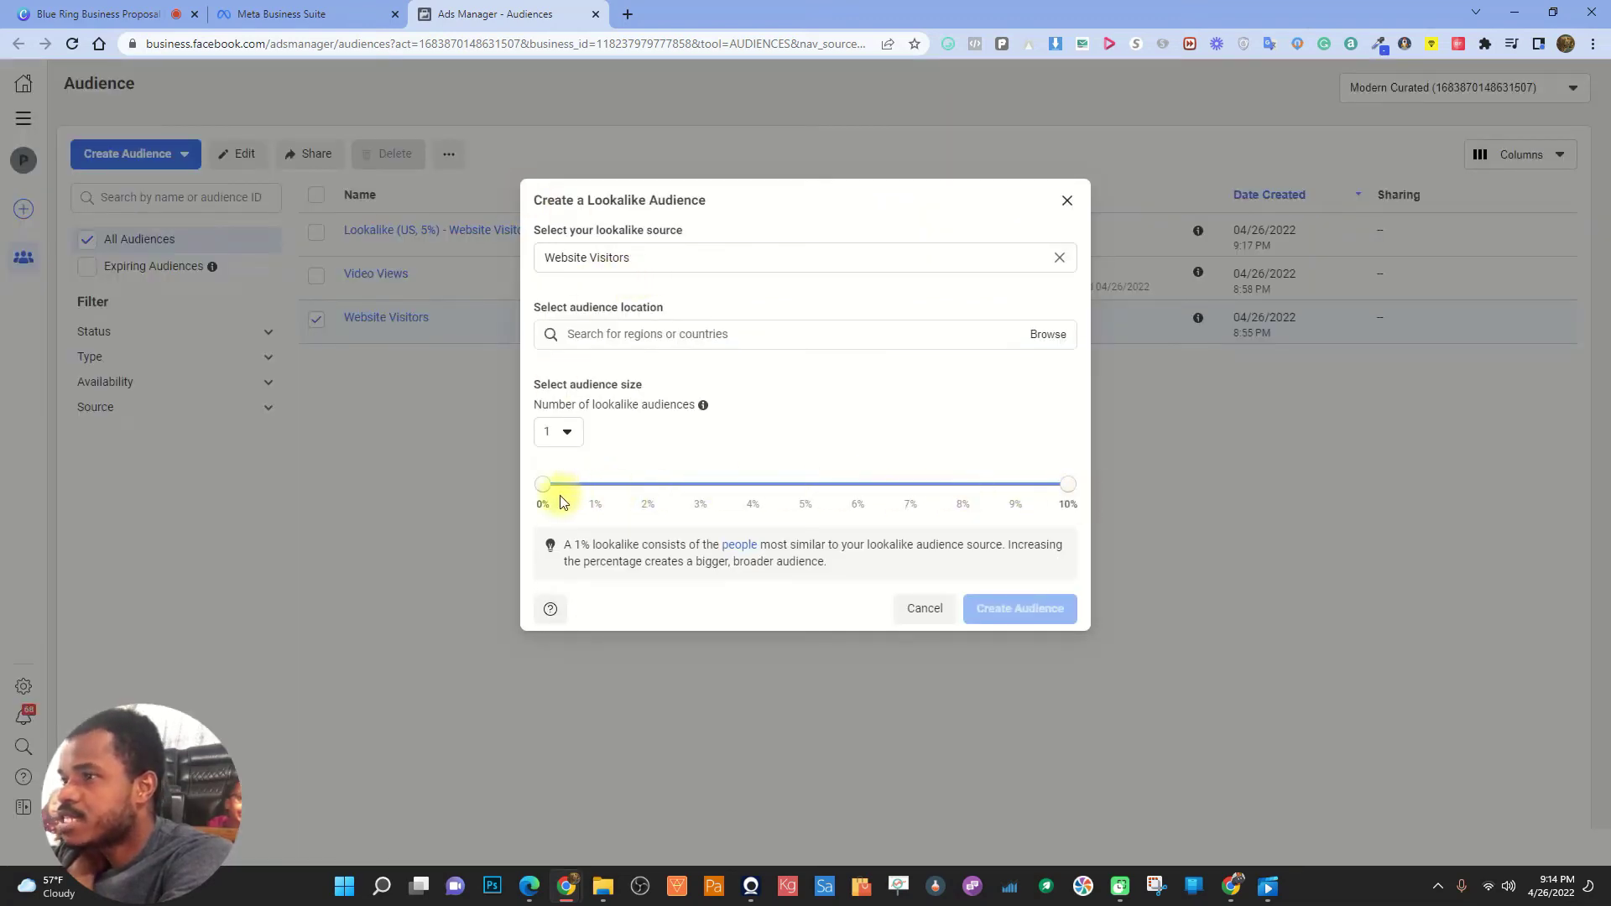
left_click_drag(543, 485, 779, 484)
- Add the United States as the location and create the second Website Visitors lookalike audience
left_click(703, 330)
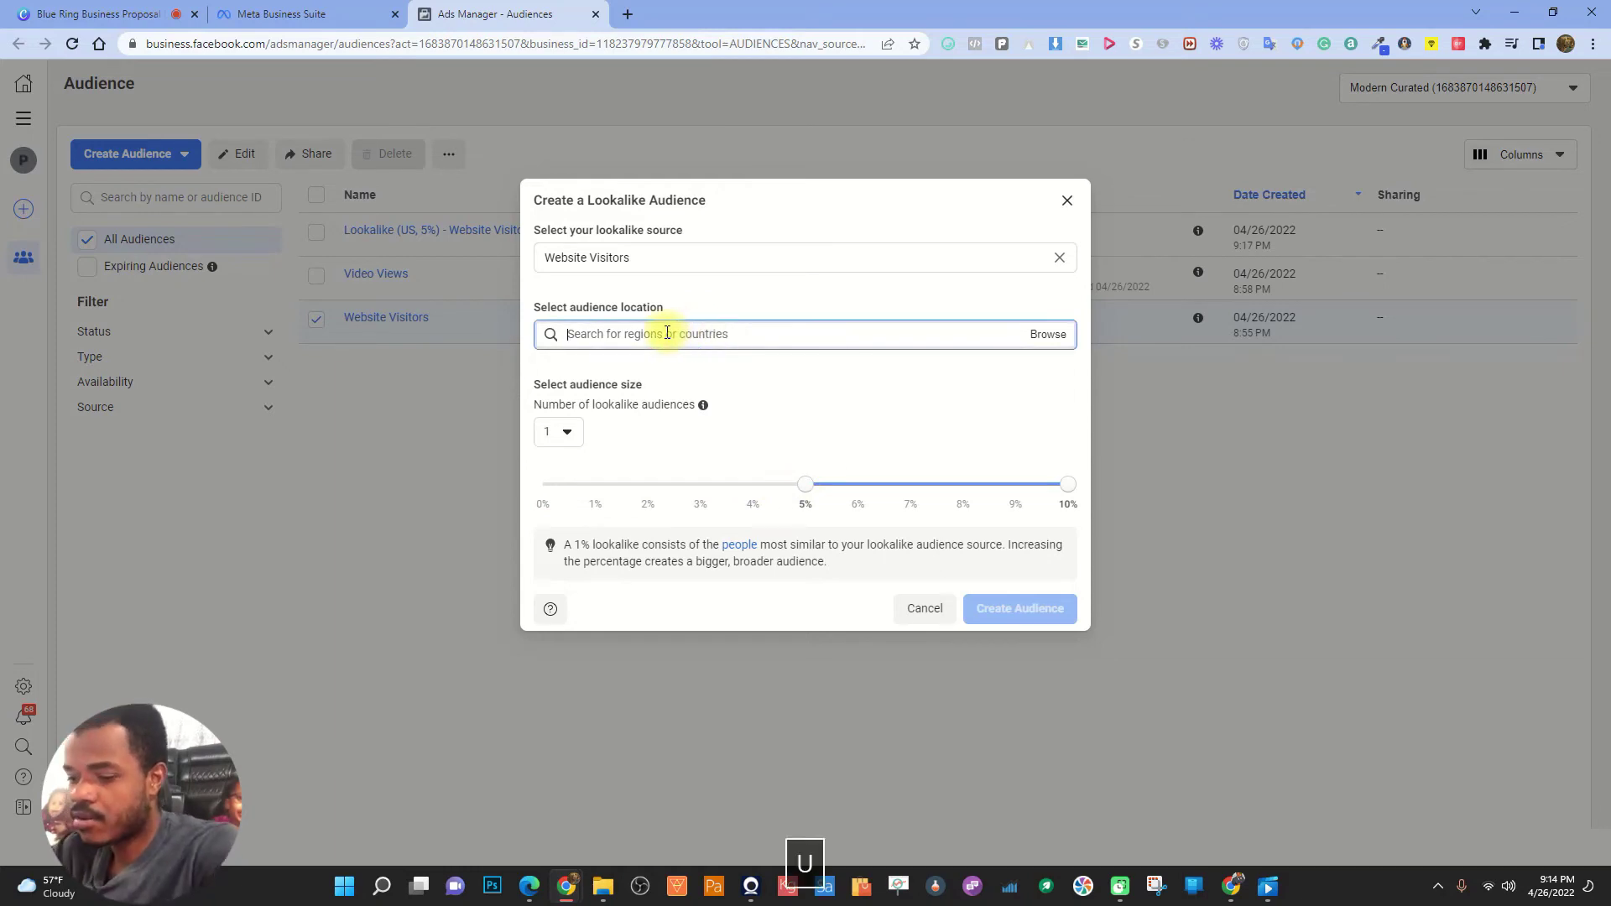
type("united states")
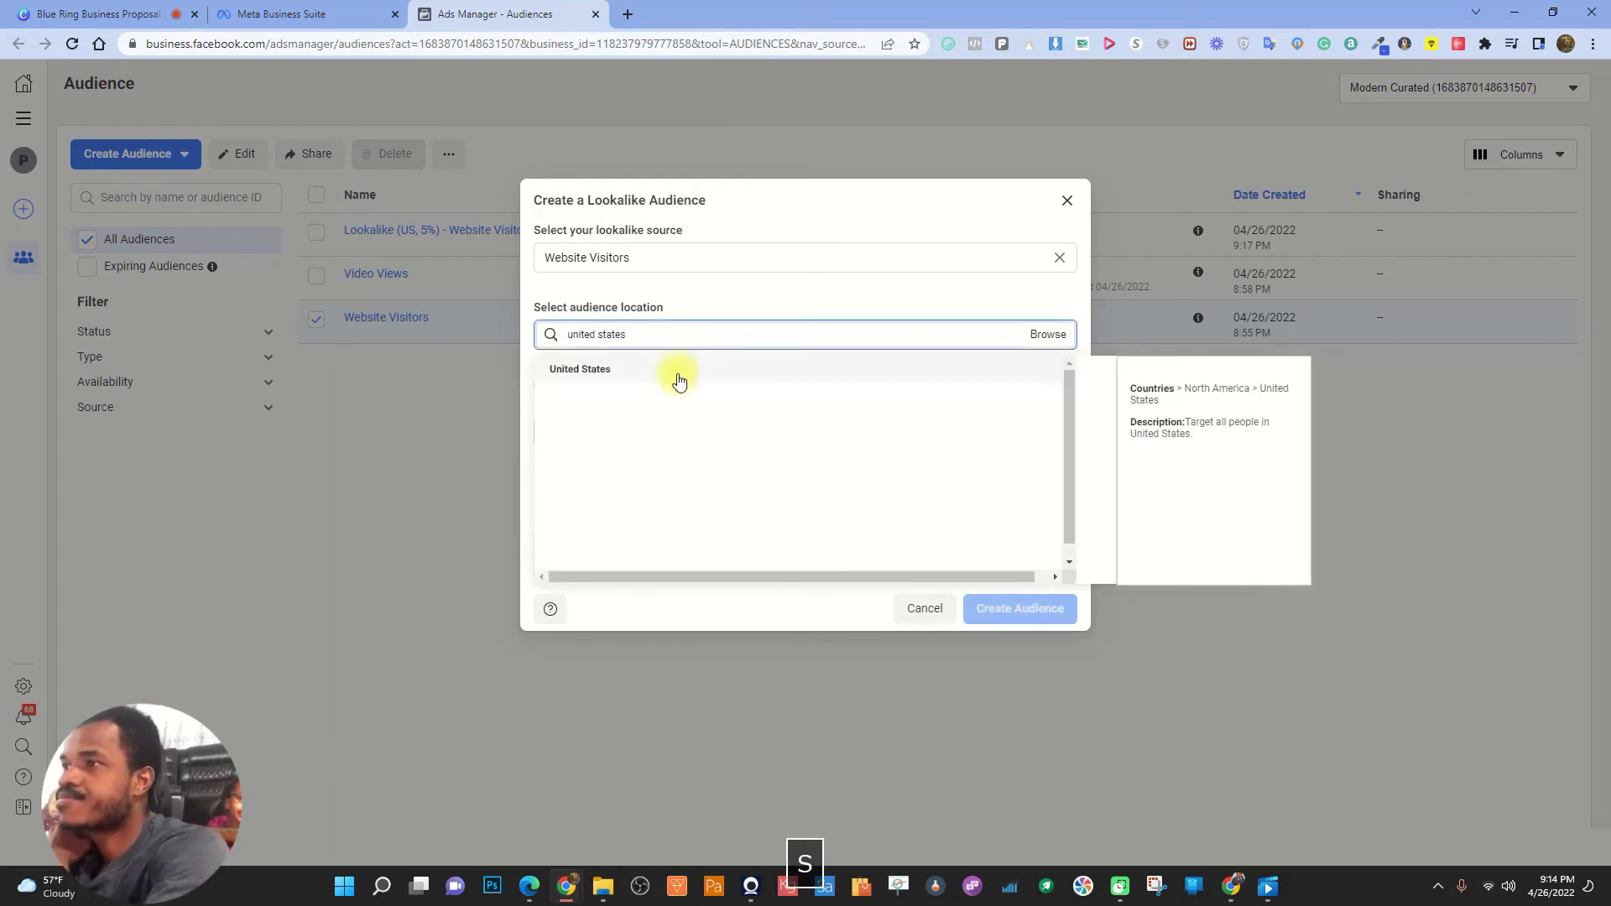
left_click(669, 371)
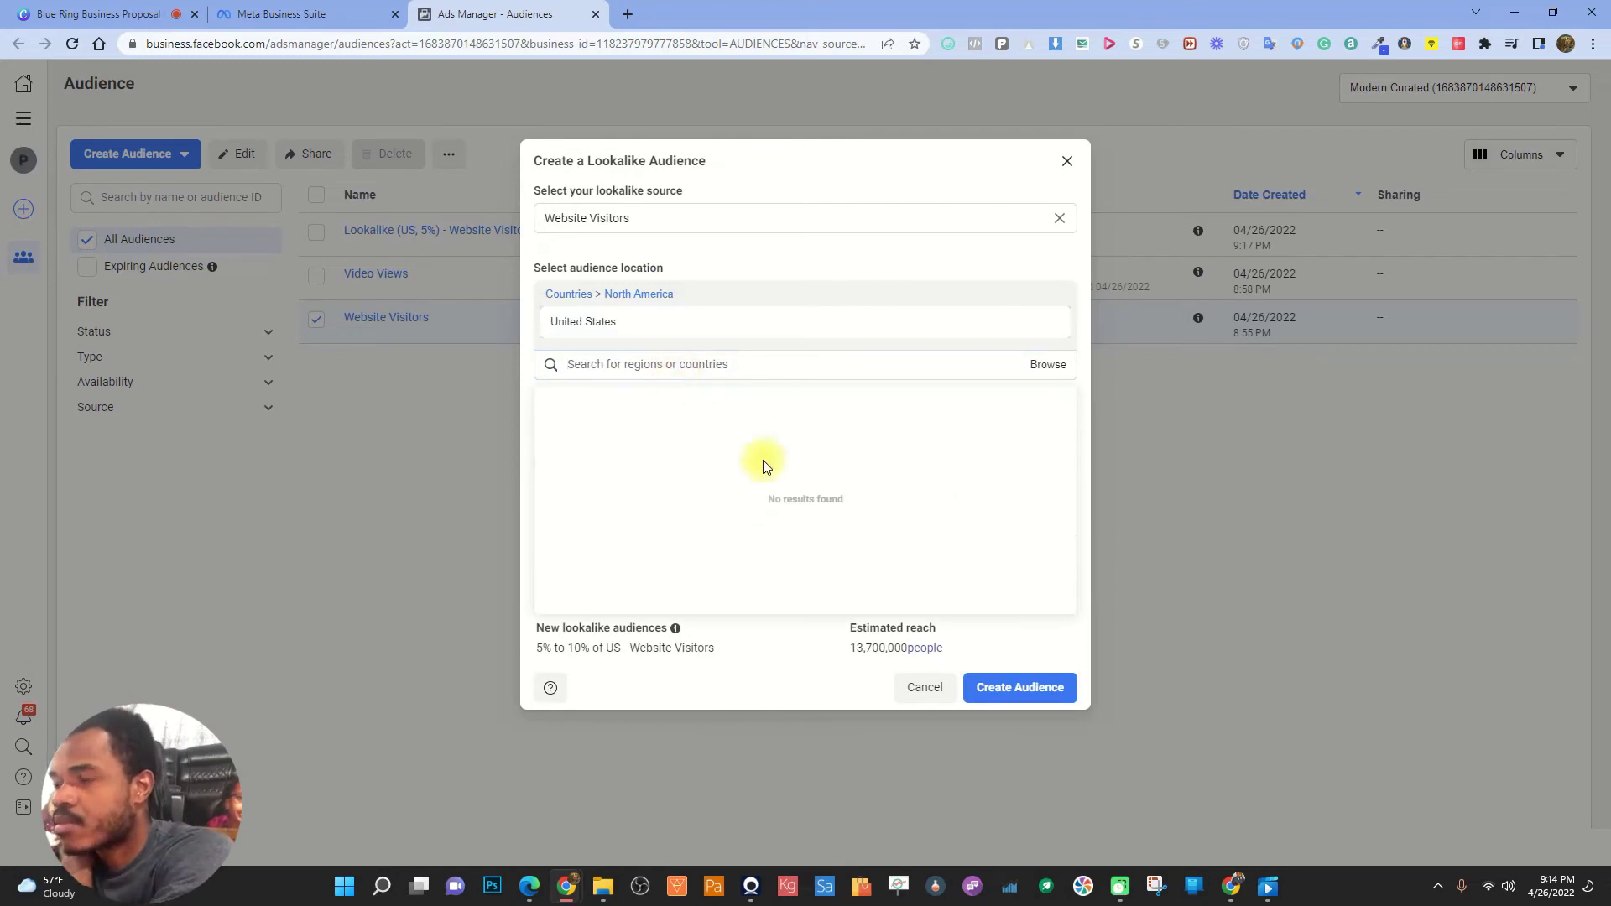
left_click(776, 653)
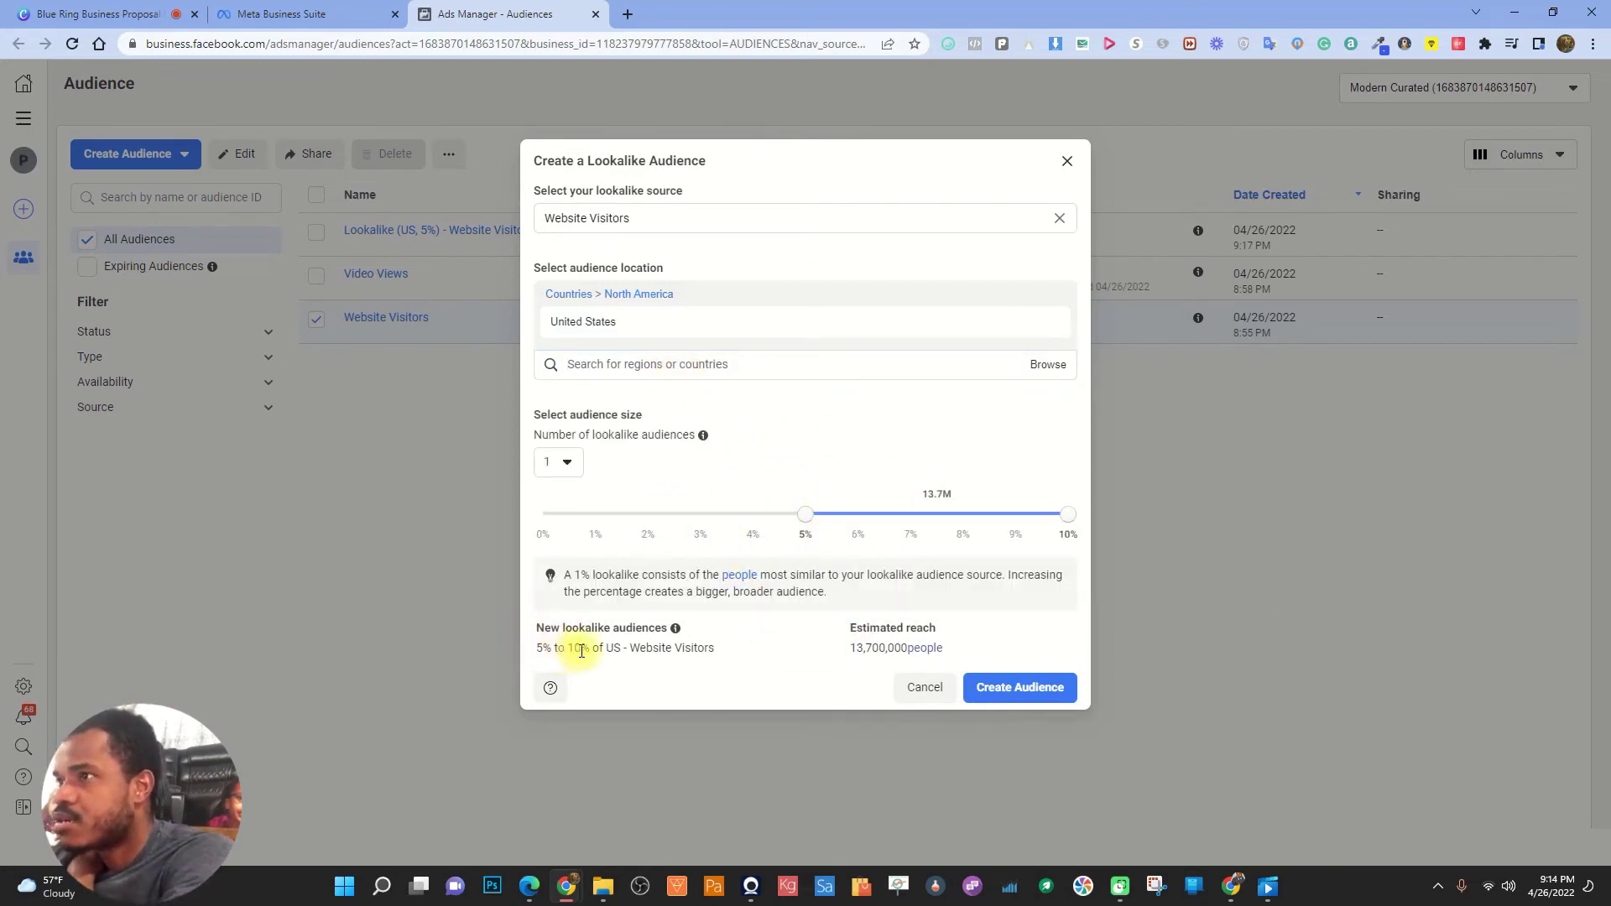
left_click(1014, 688)
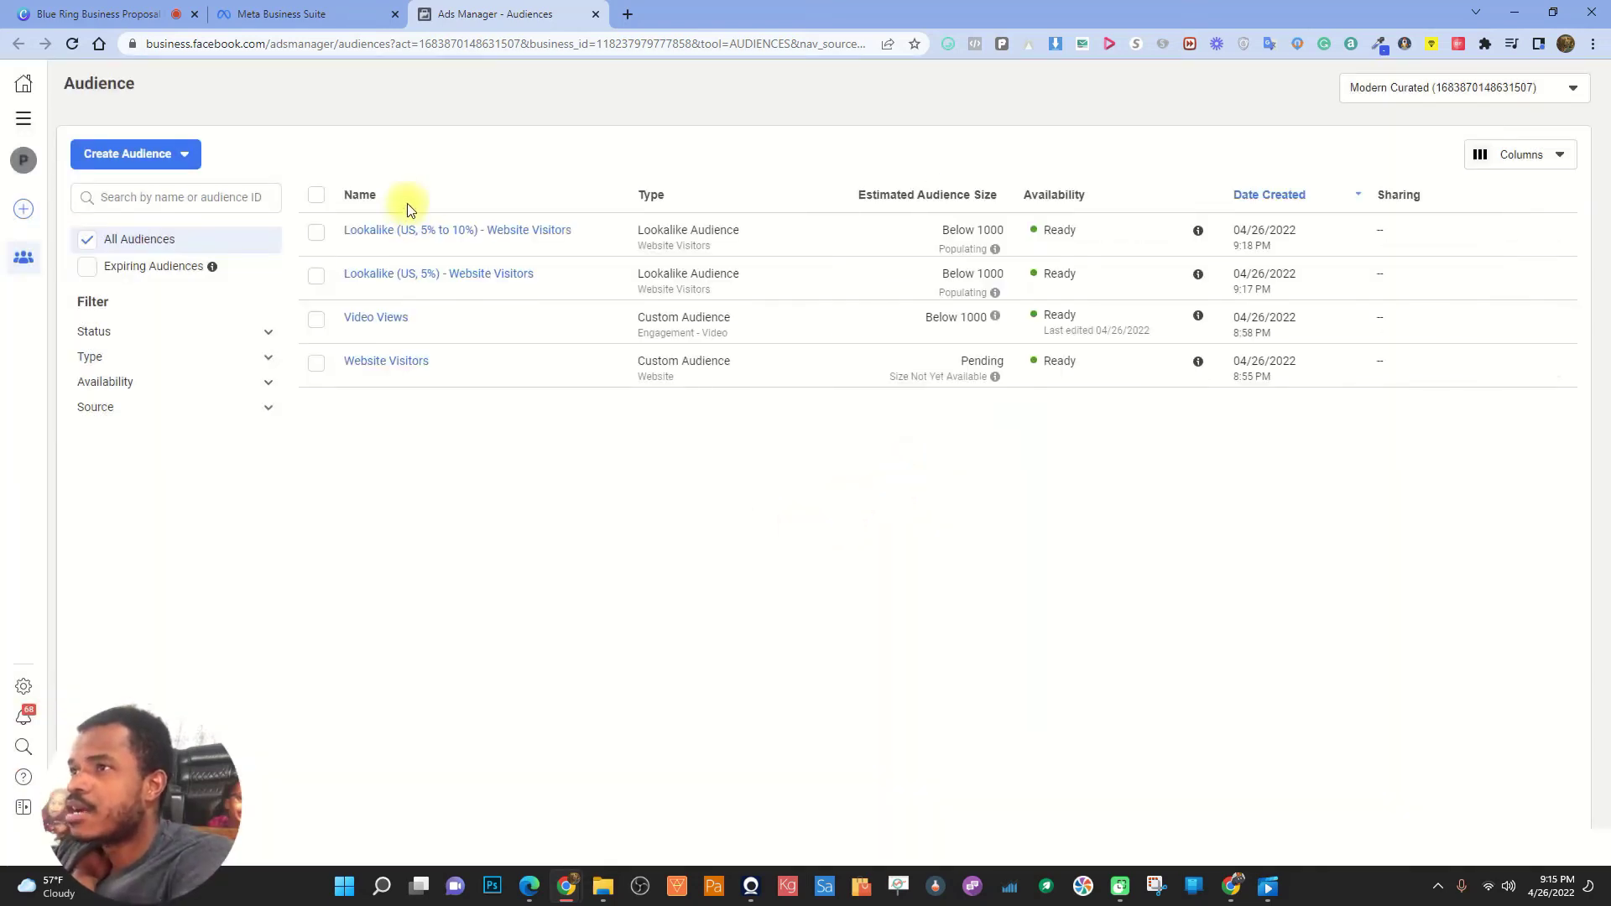
mouse_move(398, 282)
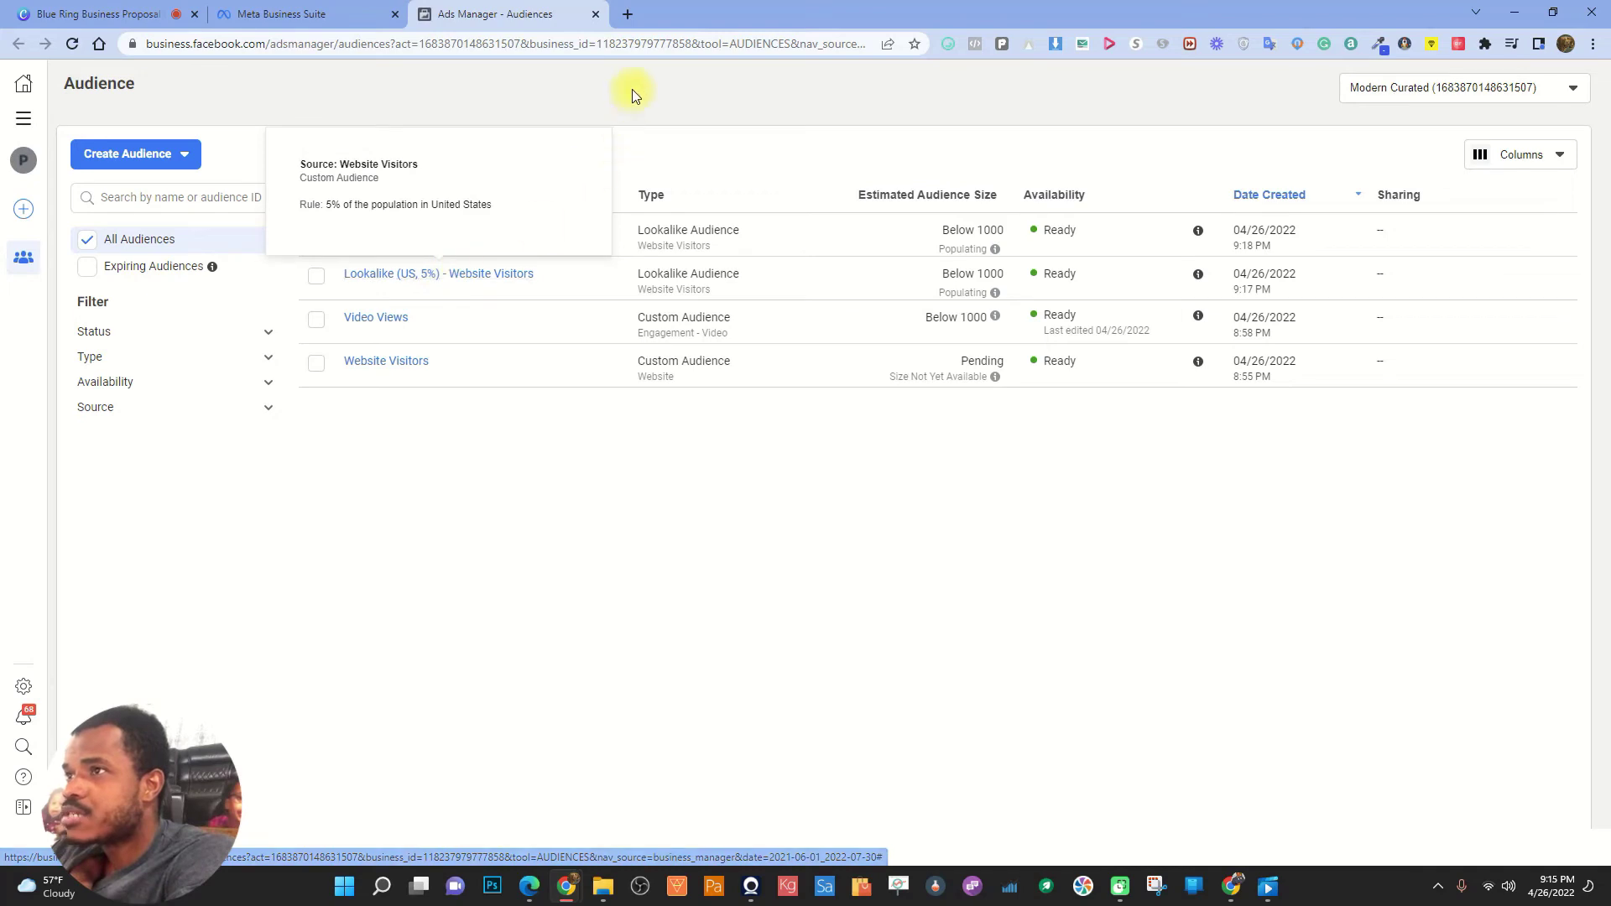
mouse_move(456, 235)
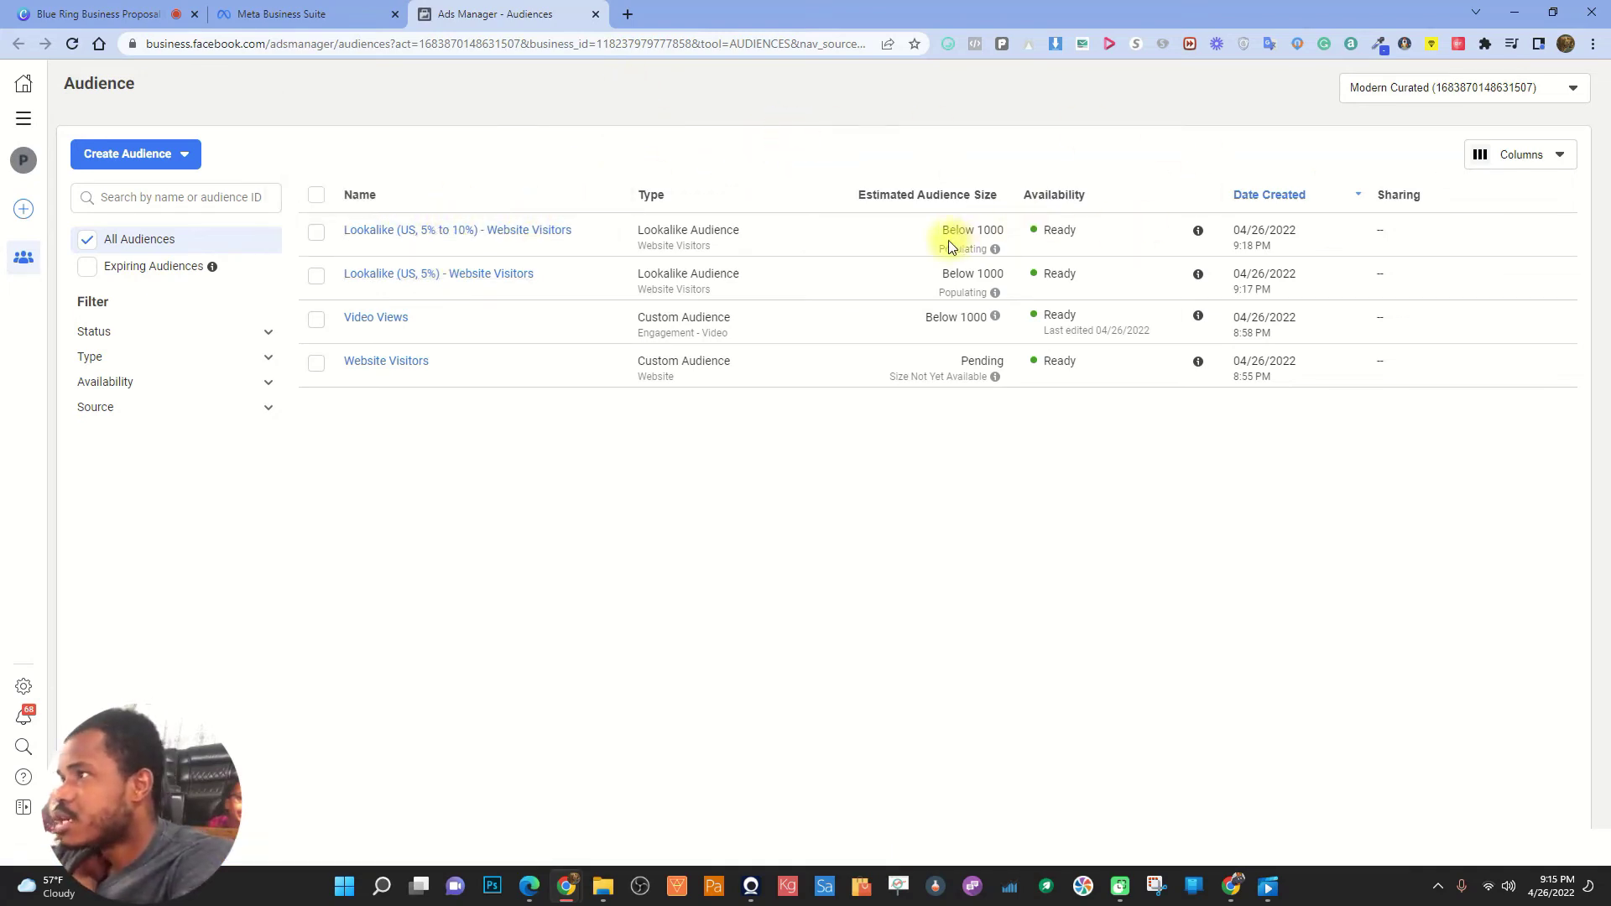
left_click_drag(945, 231, 1043, 234)
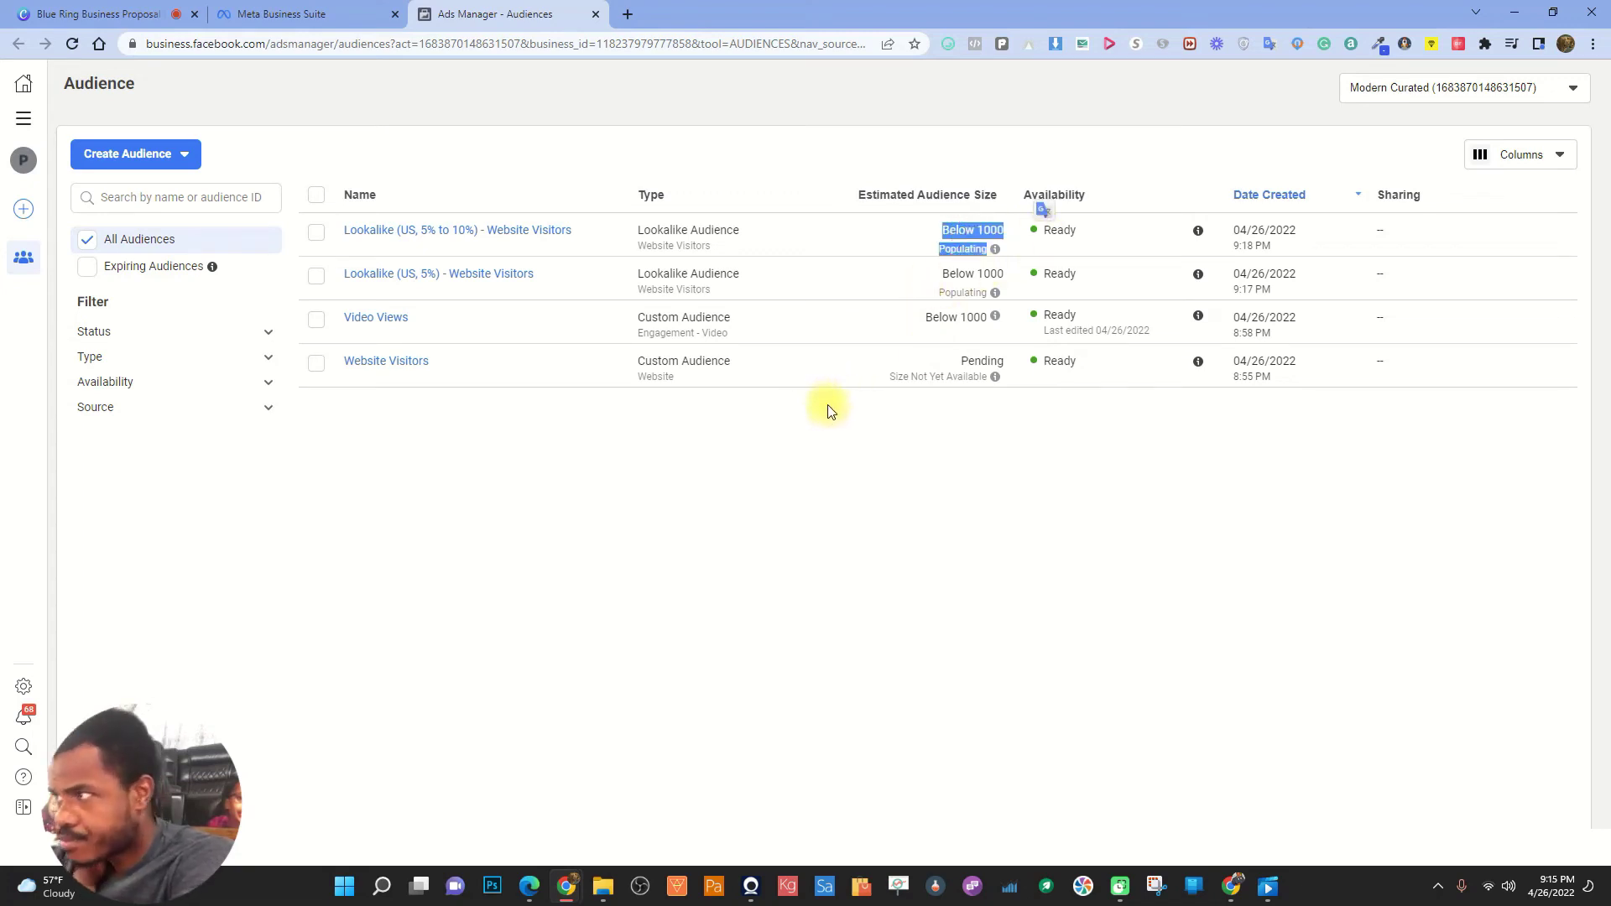
left_click(953, 424)
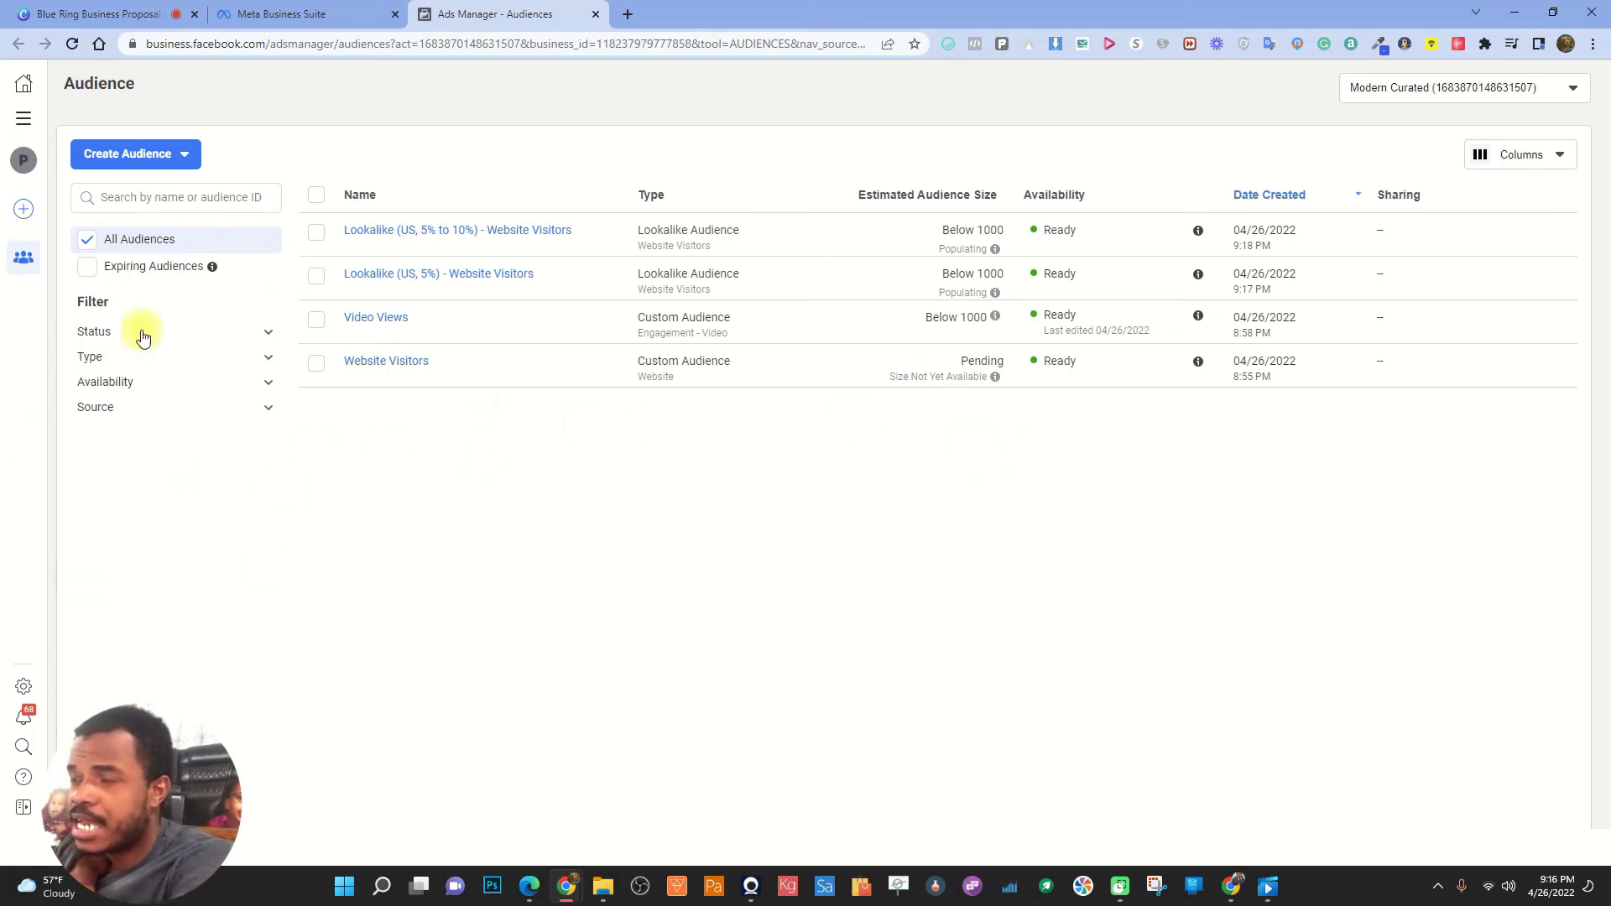
- Start a lookalike audience from the Video Views audience and set its size to 5%
mouse_move(386, 361)
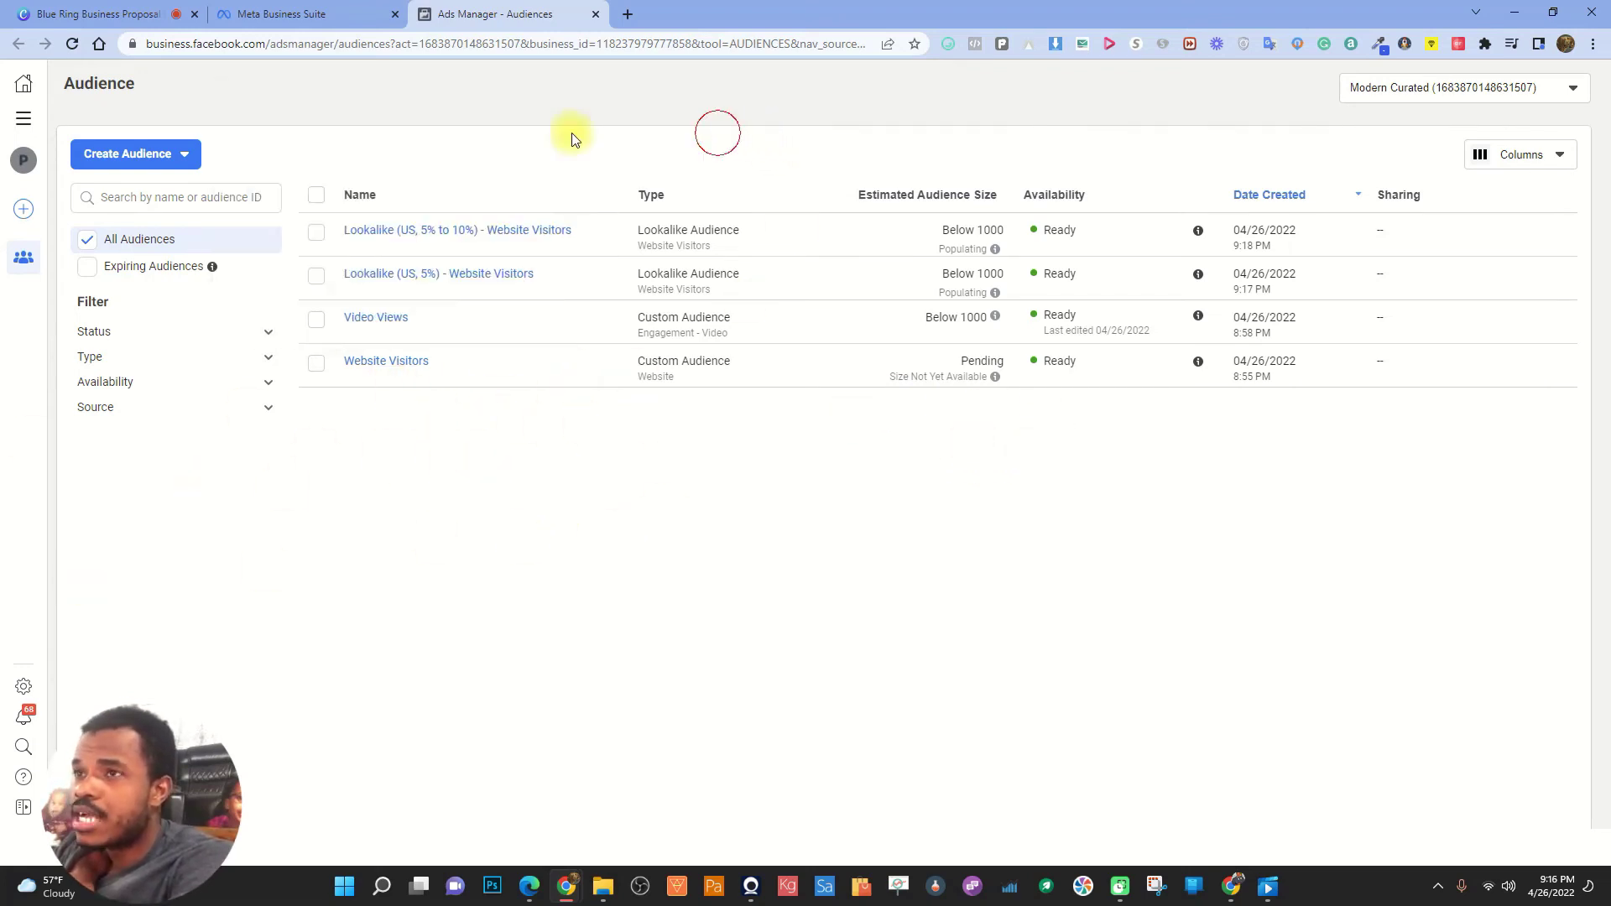
left_click(316, 319)
left_click(438, 155)
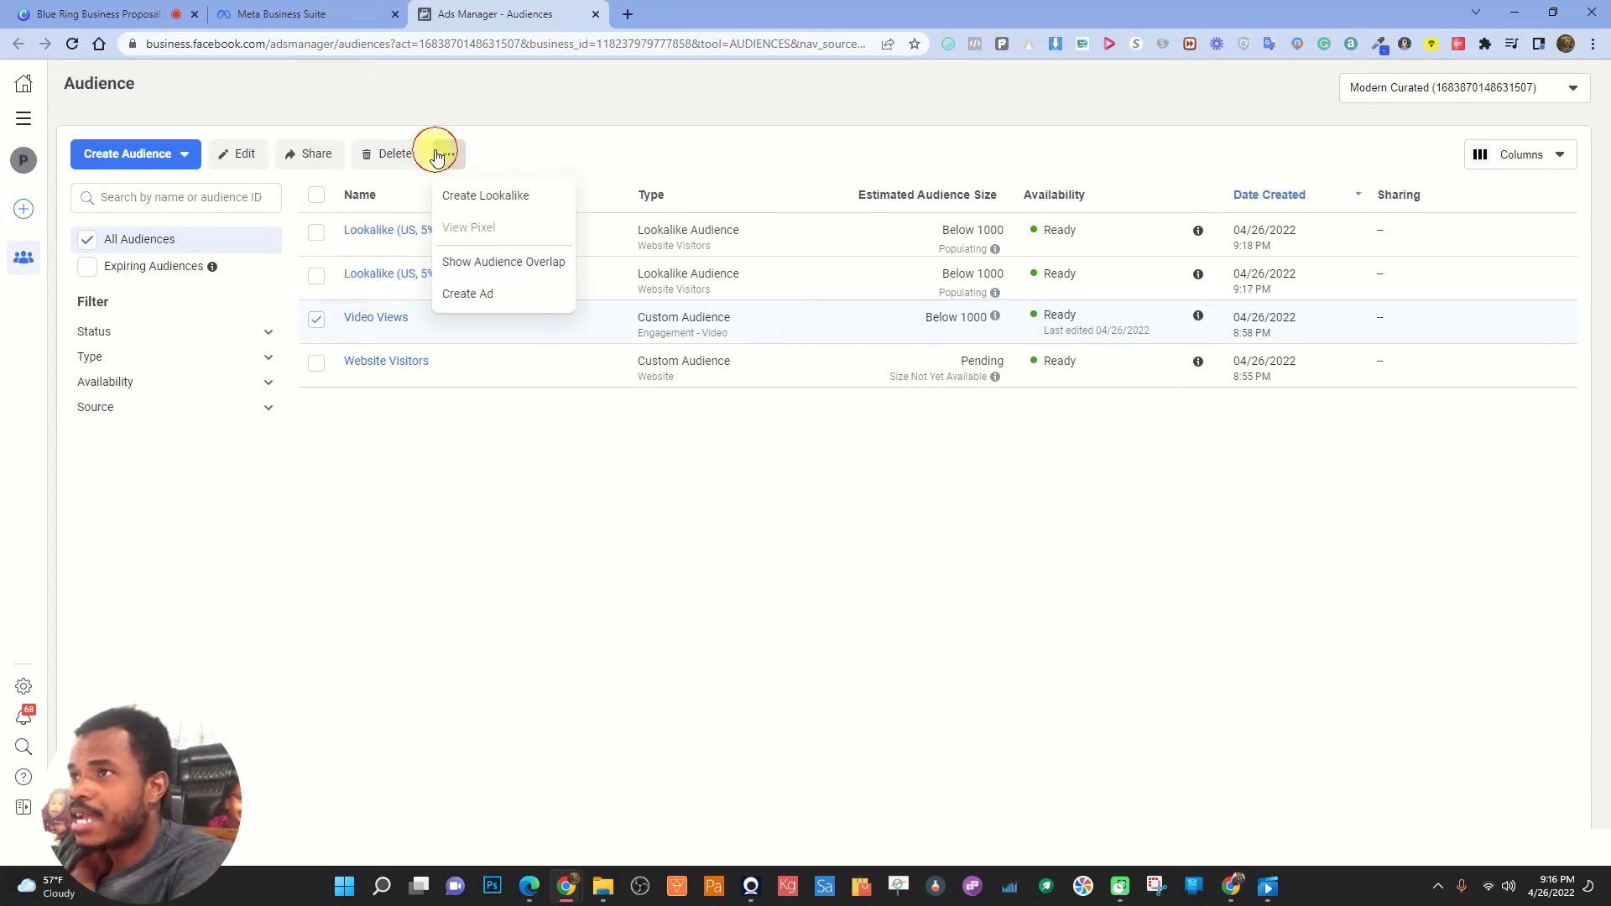
left_click(495, 198)
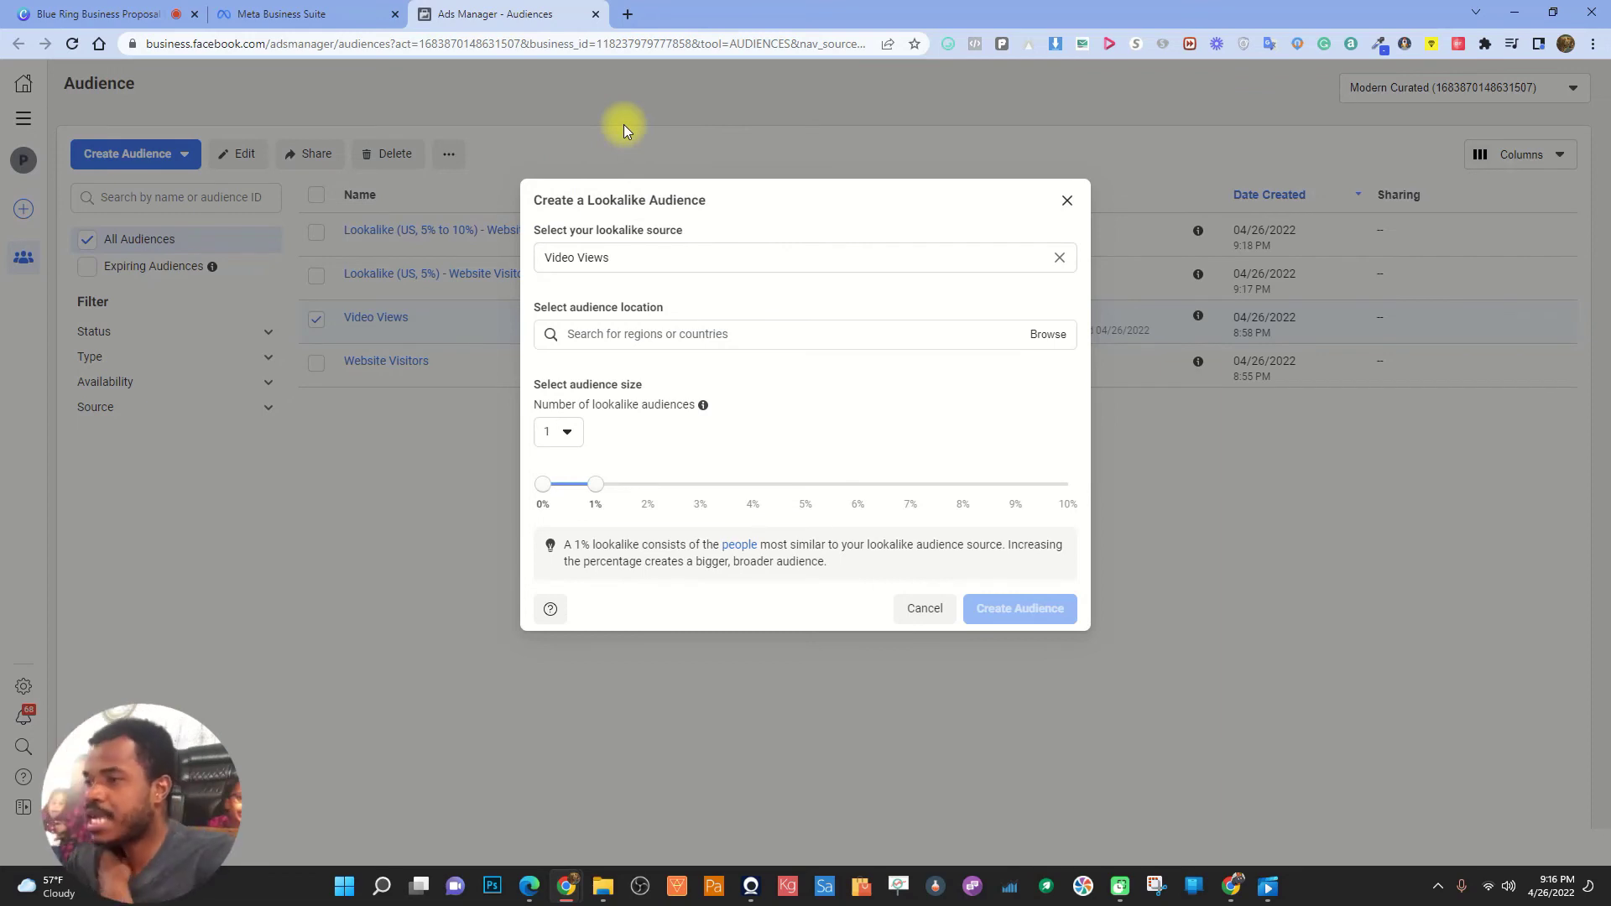
left_click_drag(596, 484, 806, 491)
- Add the United States as the location and create the 5% Video Views lookalike audience
left_click(684, 337)
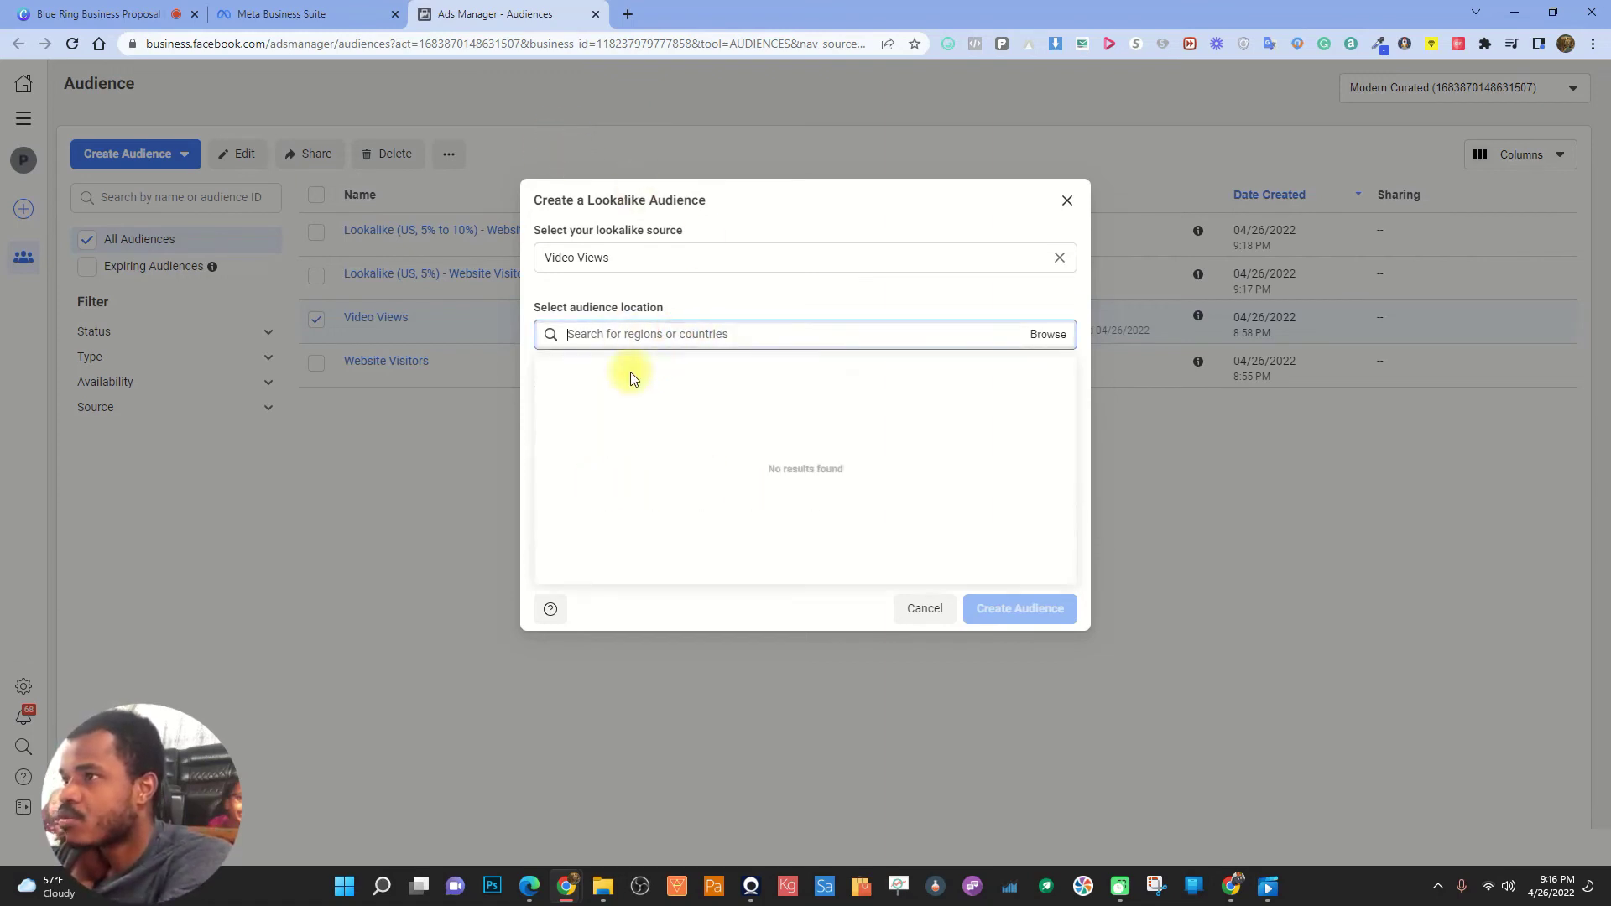
type("unite")
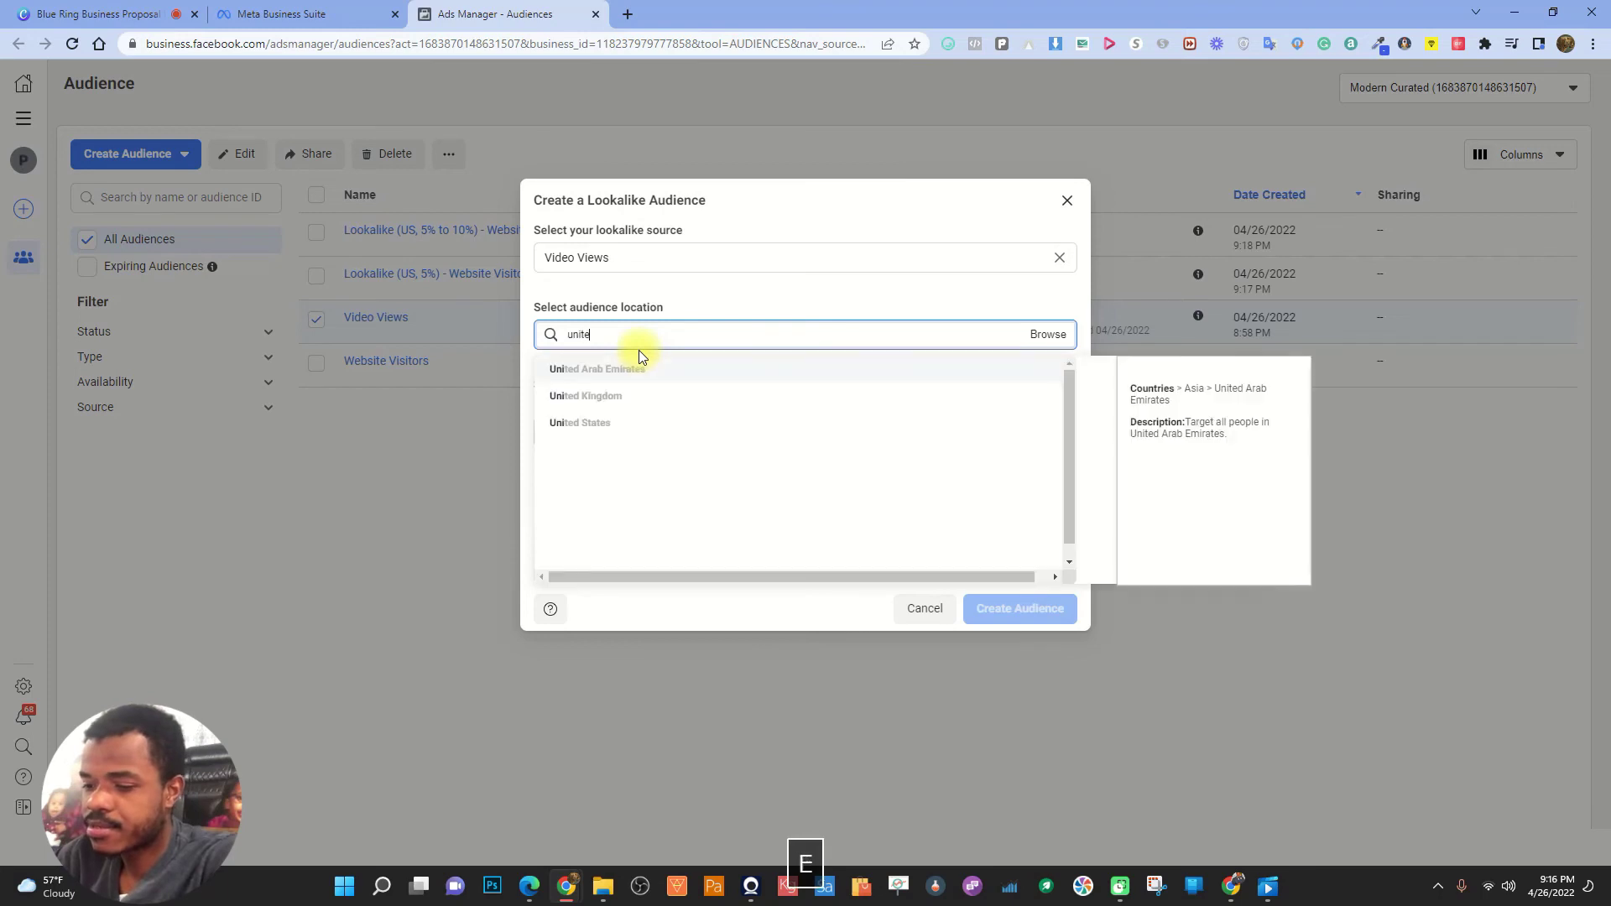
type("d states")
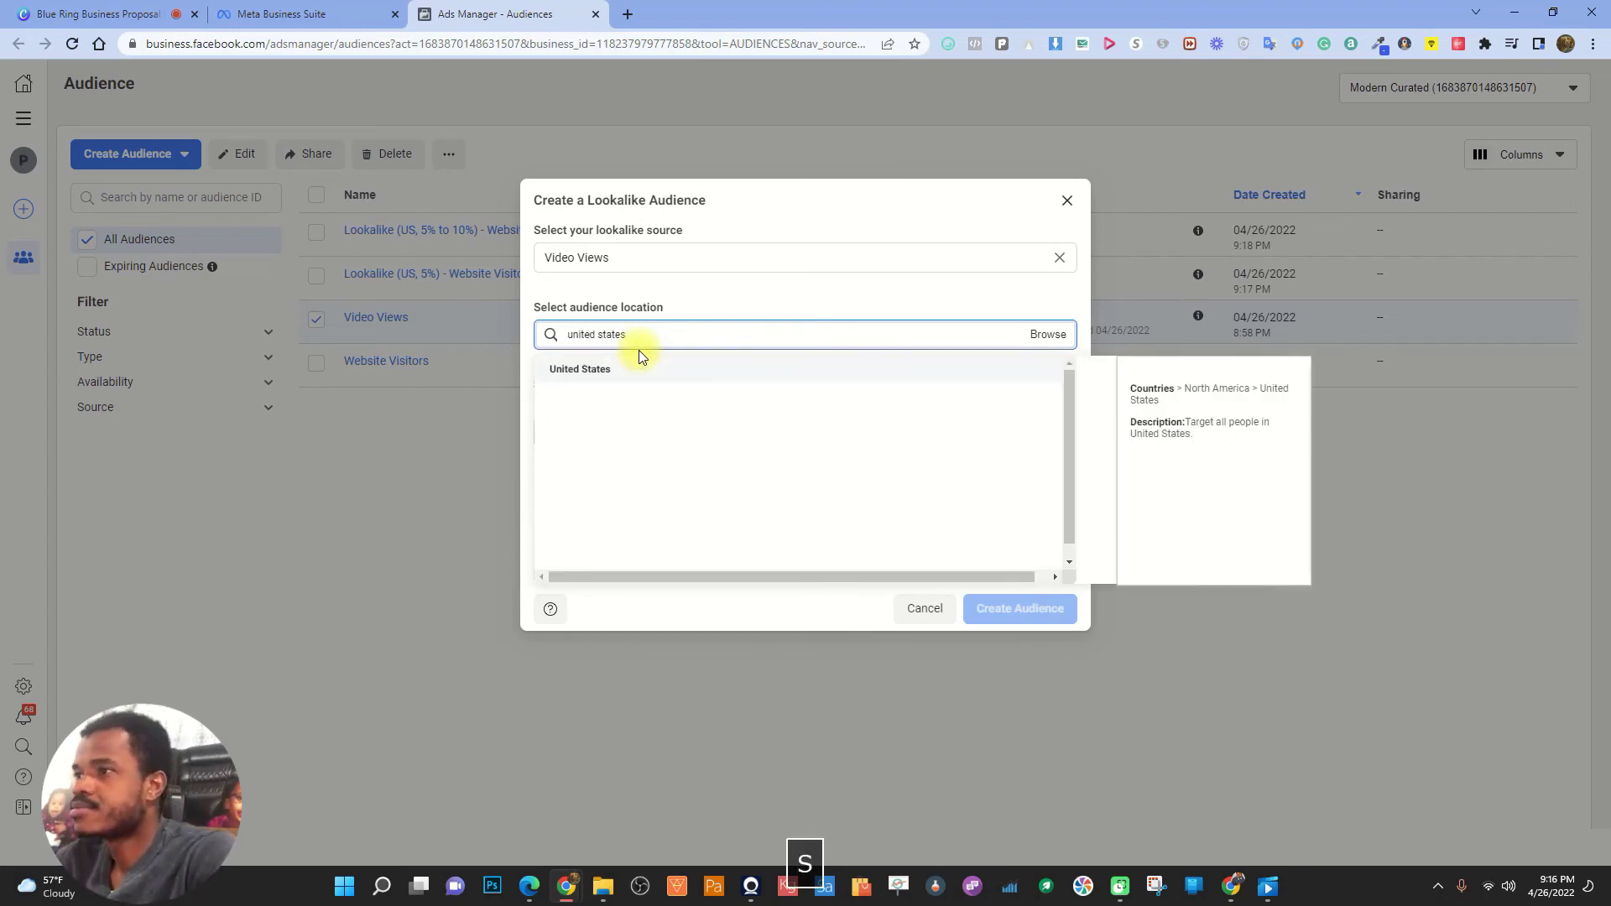
left_click(643, 370)
left_click(763, 636)
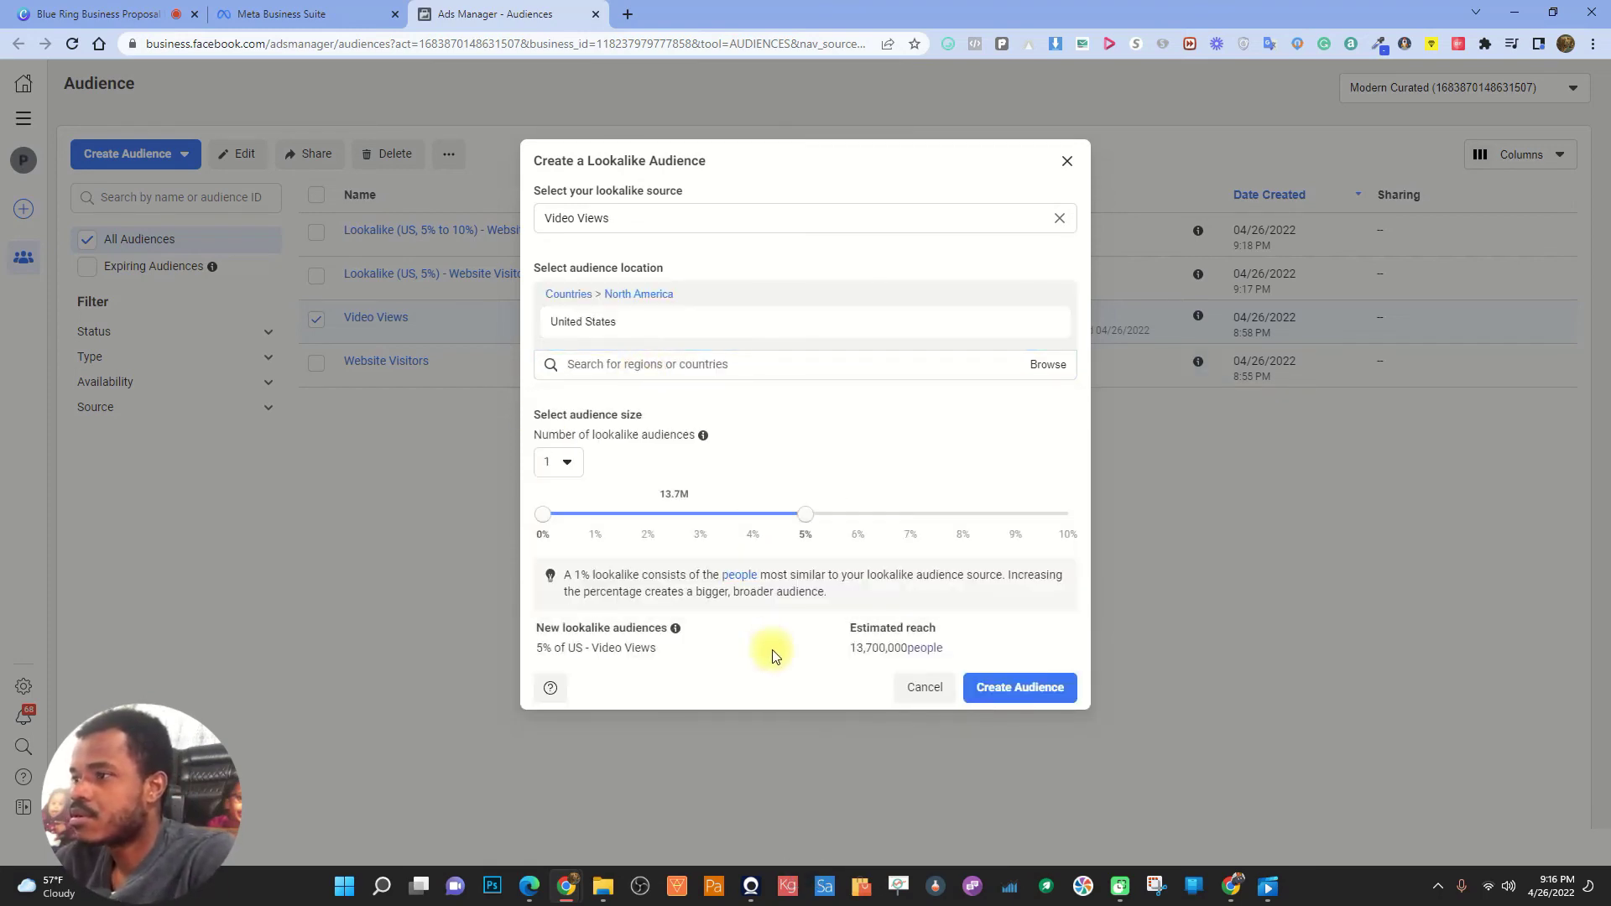
left_click(1025, 686)
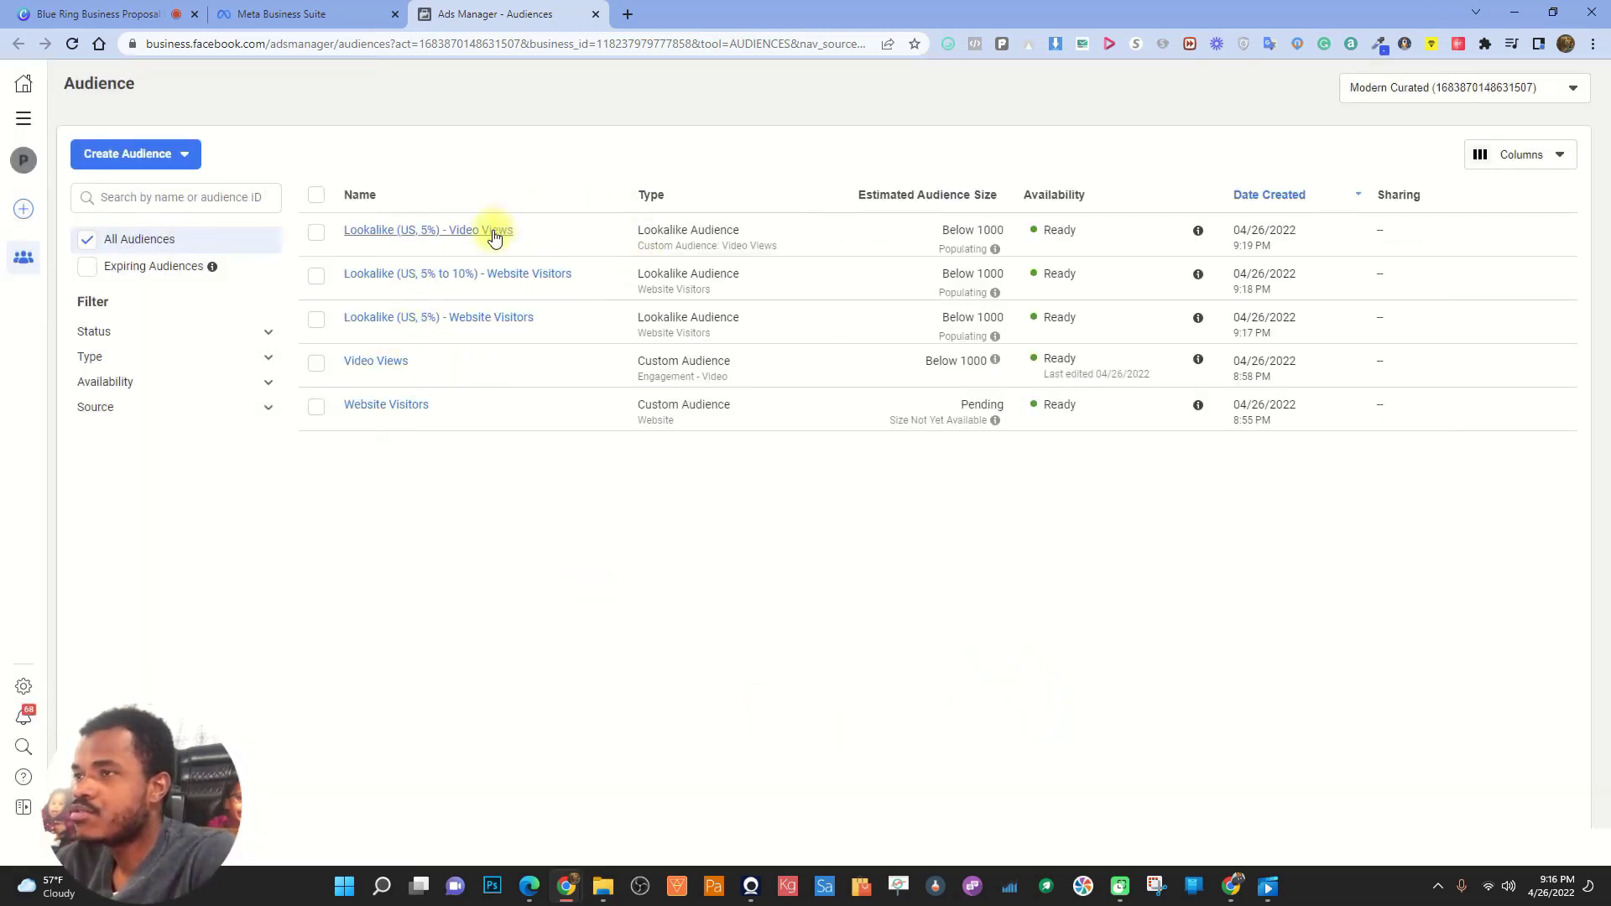
- Start another lookalike from the Video Views audience with a size range of 5% through 10%
mouse_move(417, 401)
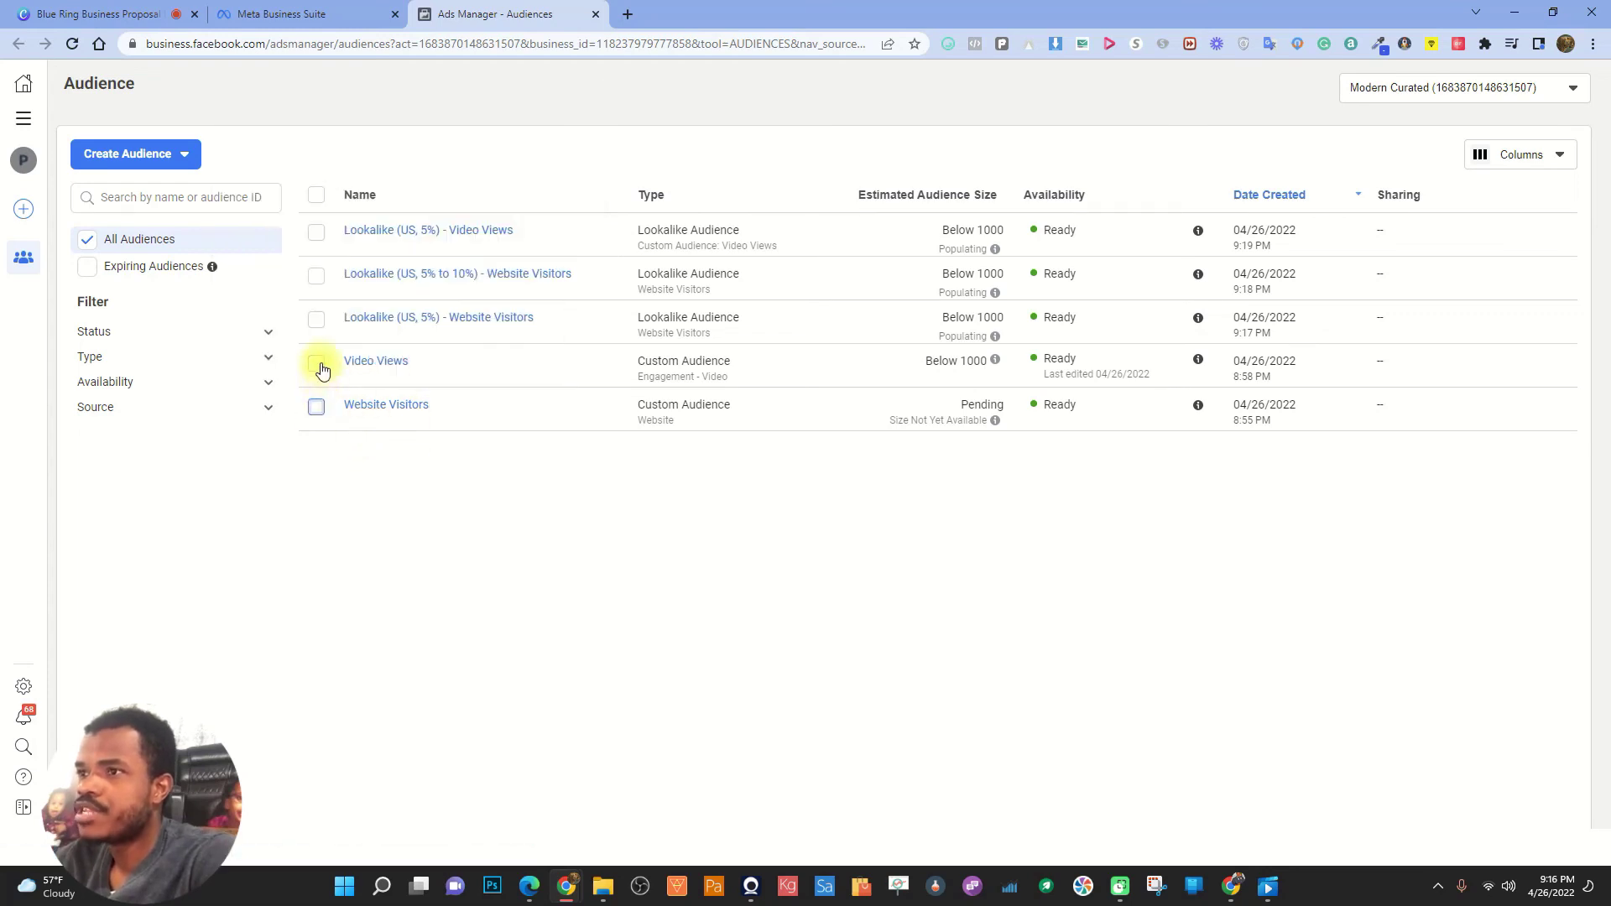
left_click(315, 363)
left_click(449, 154)
left_click(521, 195)
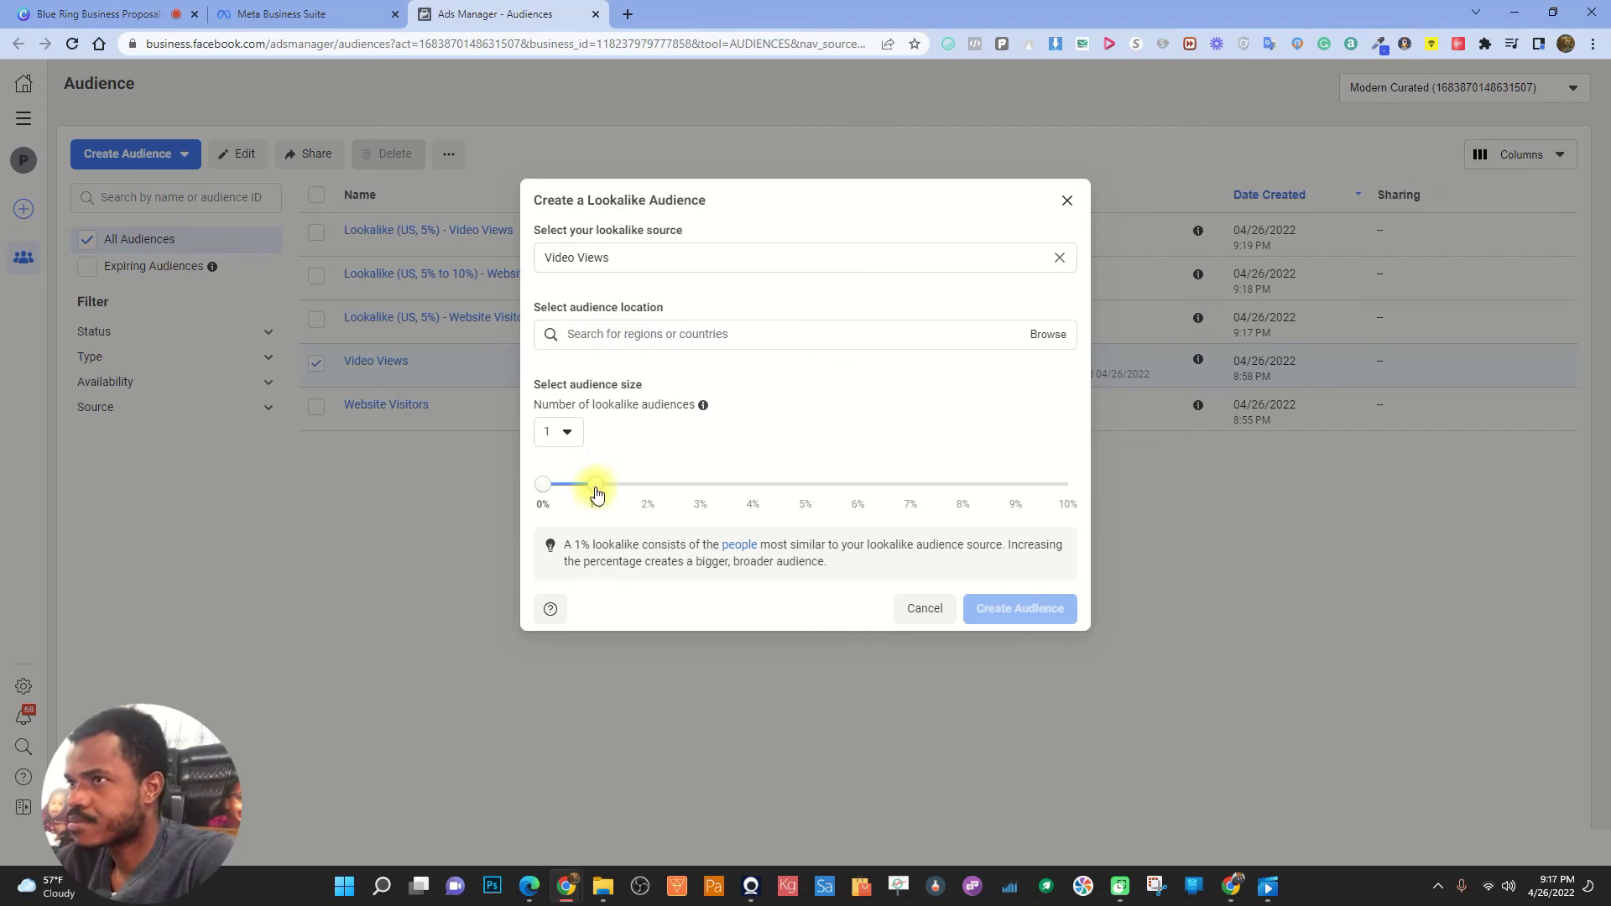
left_click_drag(596, 487, 1063, 485)
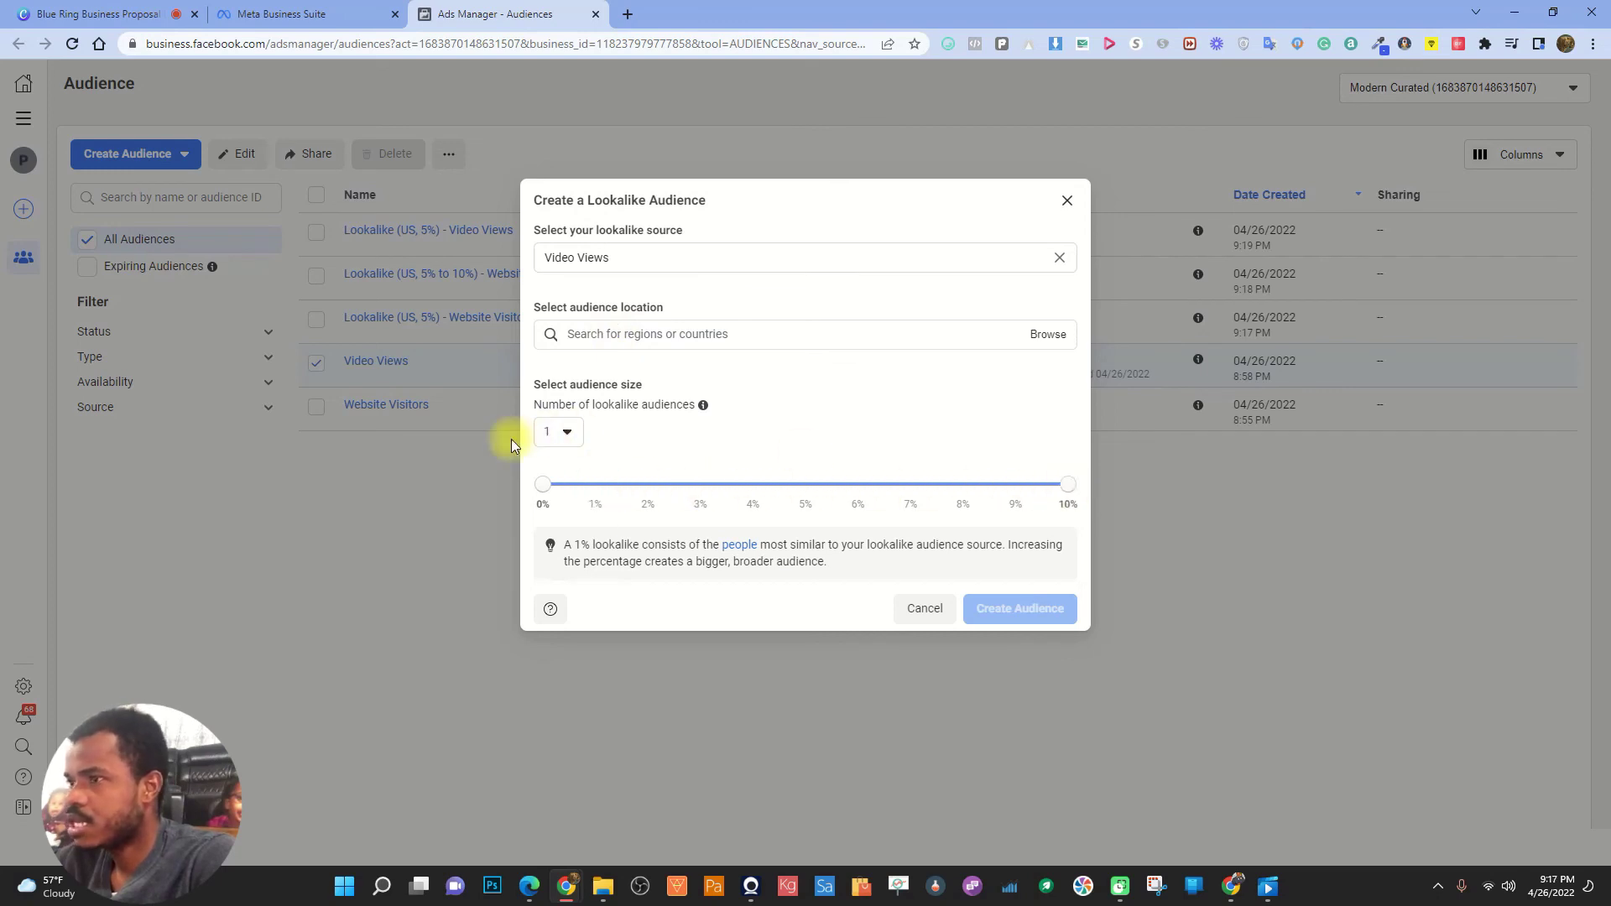
left_click_drag(545, 482, 827, 487)
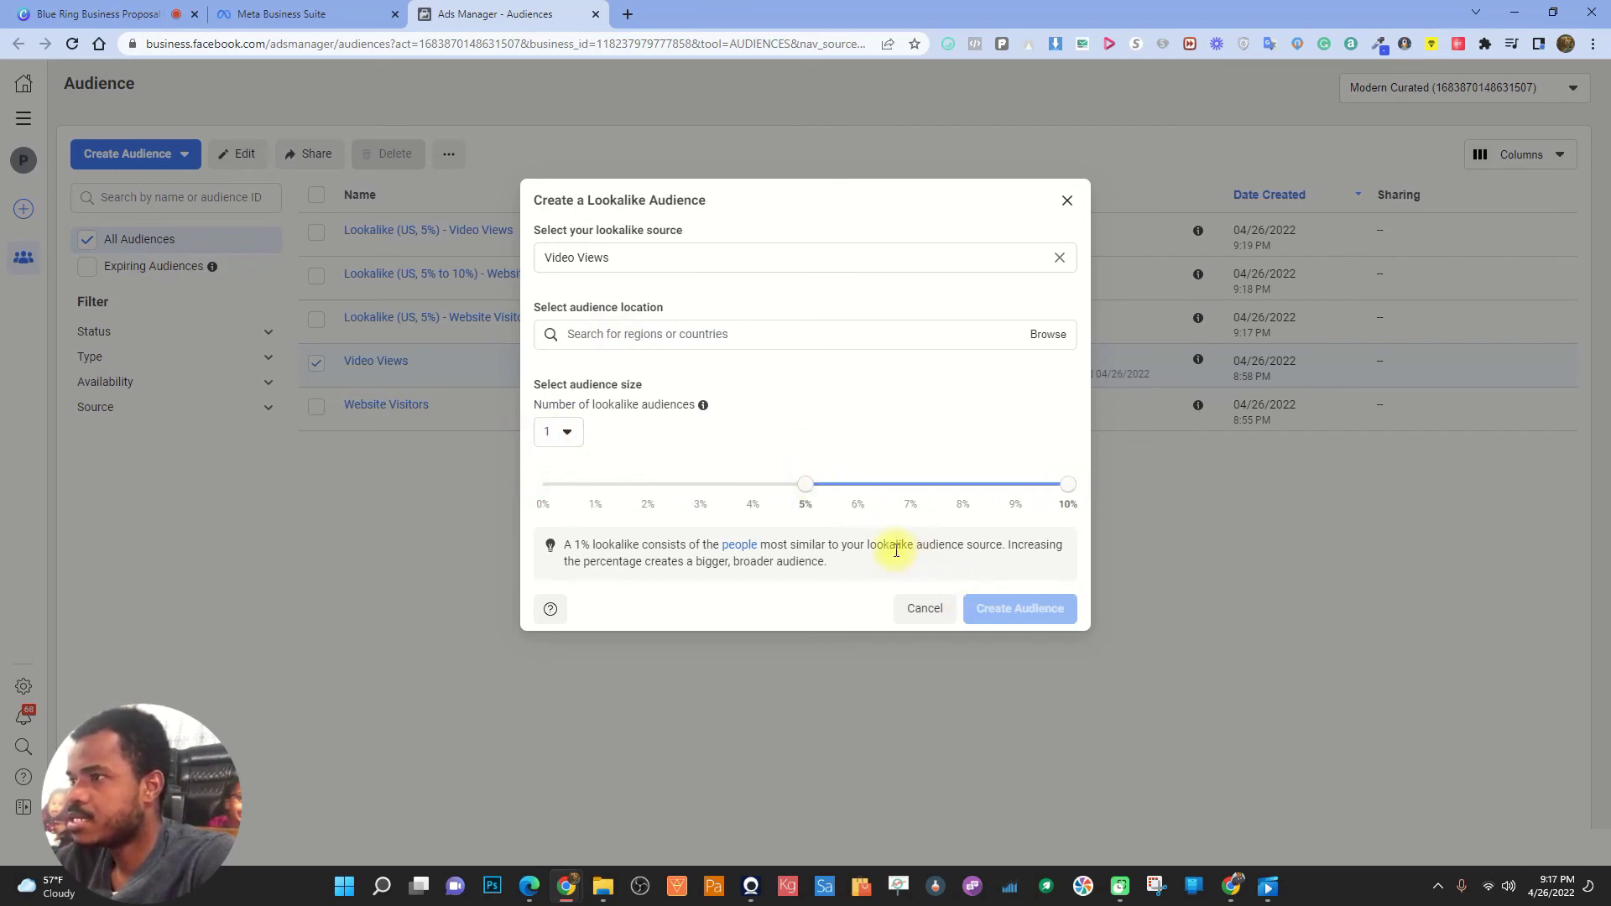
- Add the United States as the location and create the second Video Views lookalike audience
left_click(672, 337)
type("Uni")
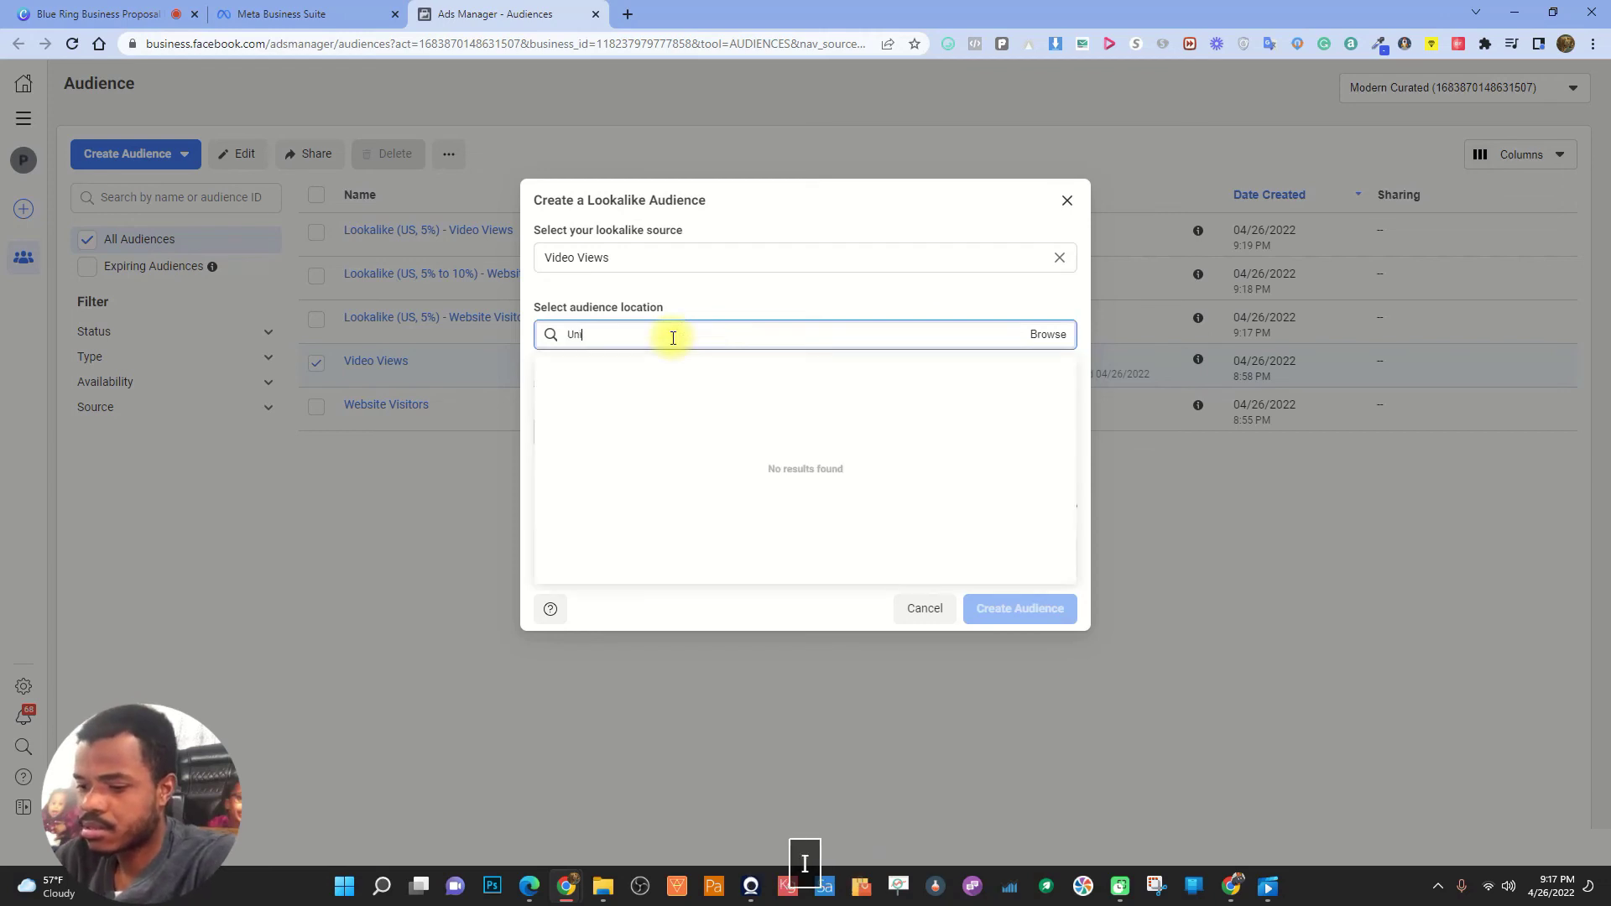
type("ted states")
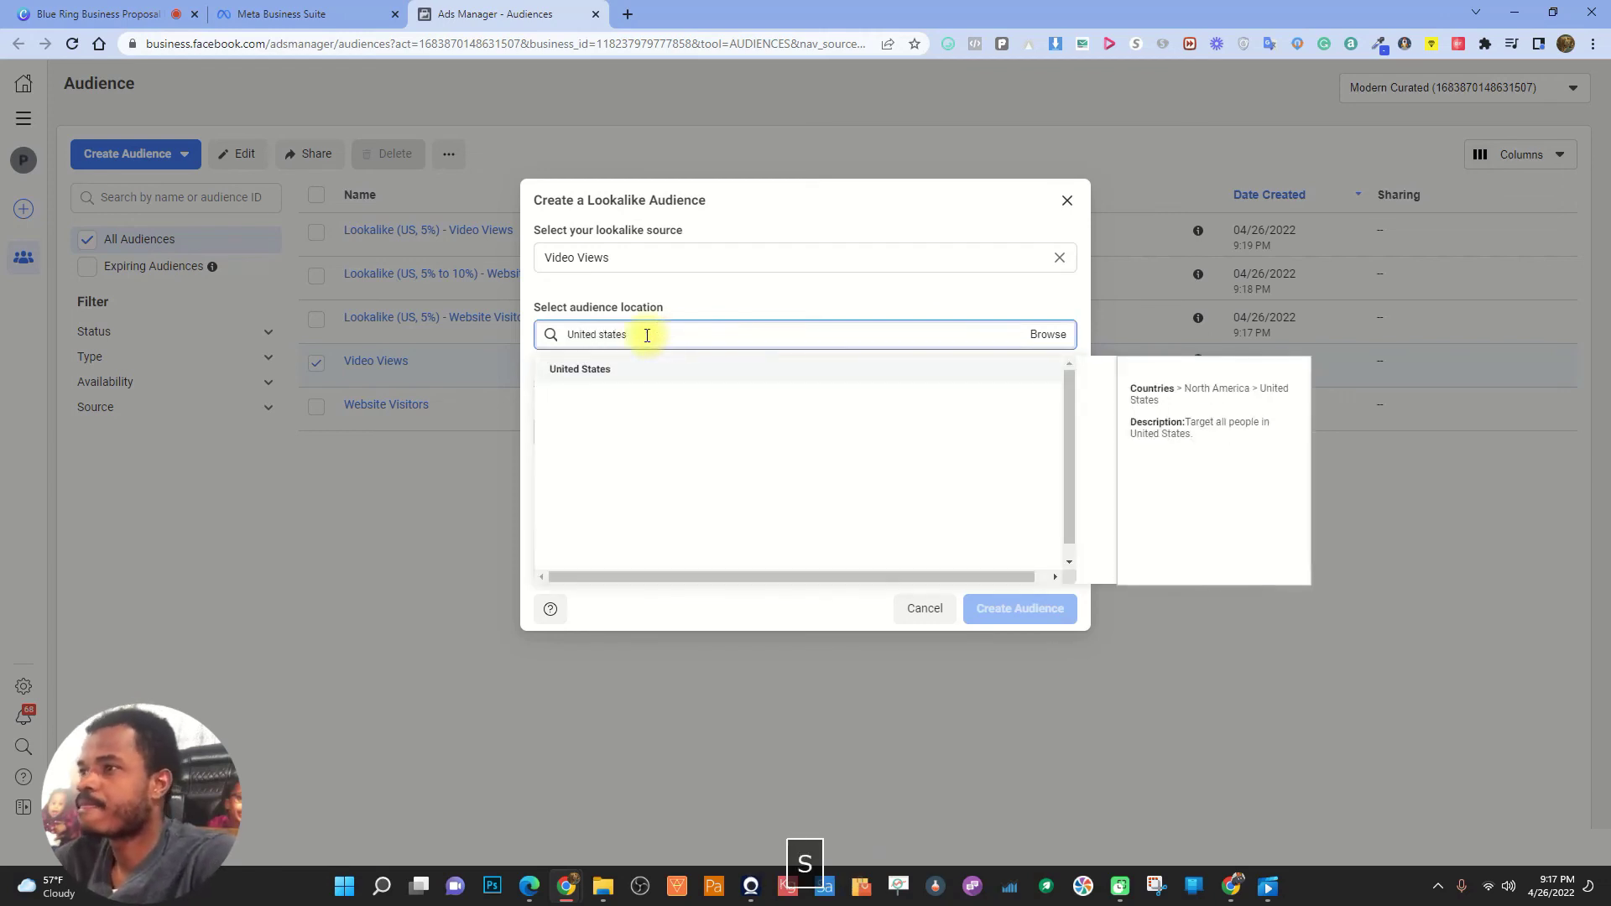
left_click(653, 375)
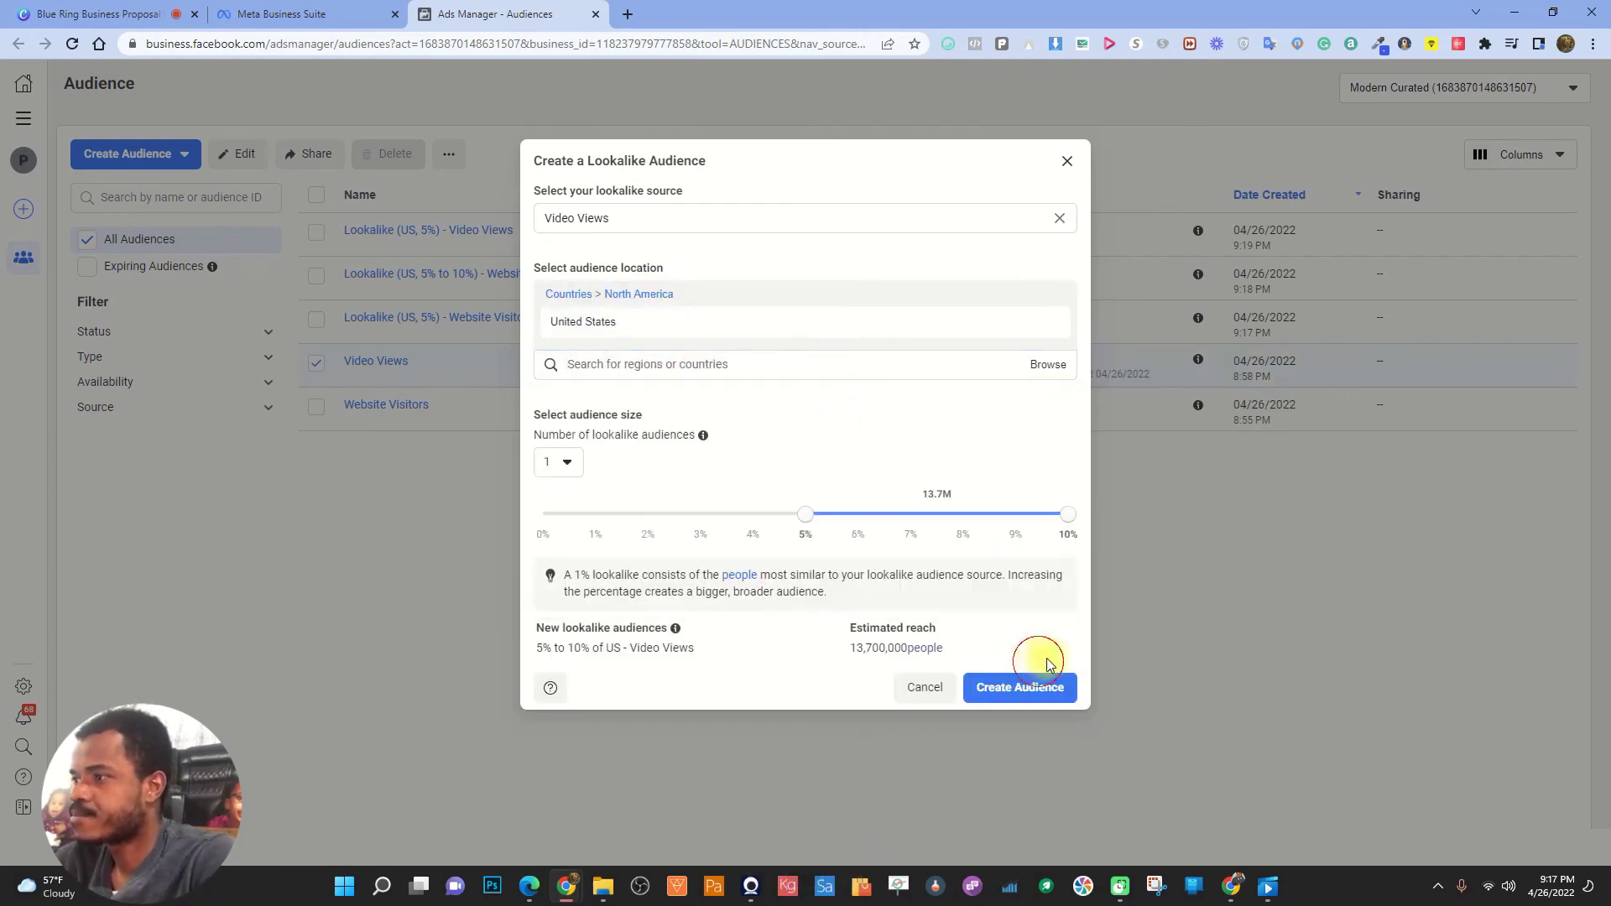
left_click(1010, 690)
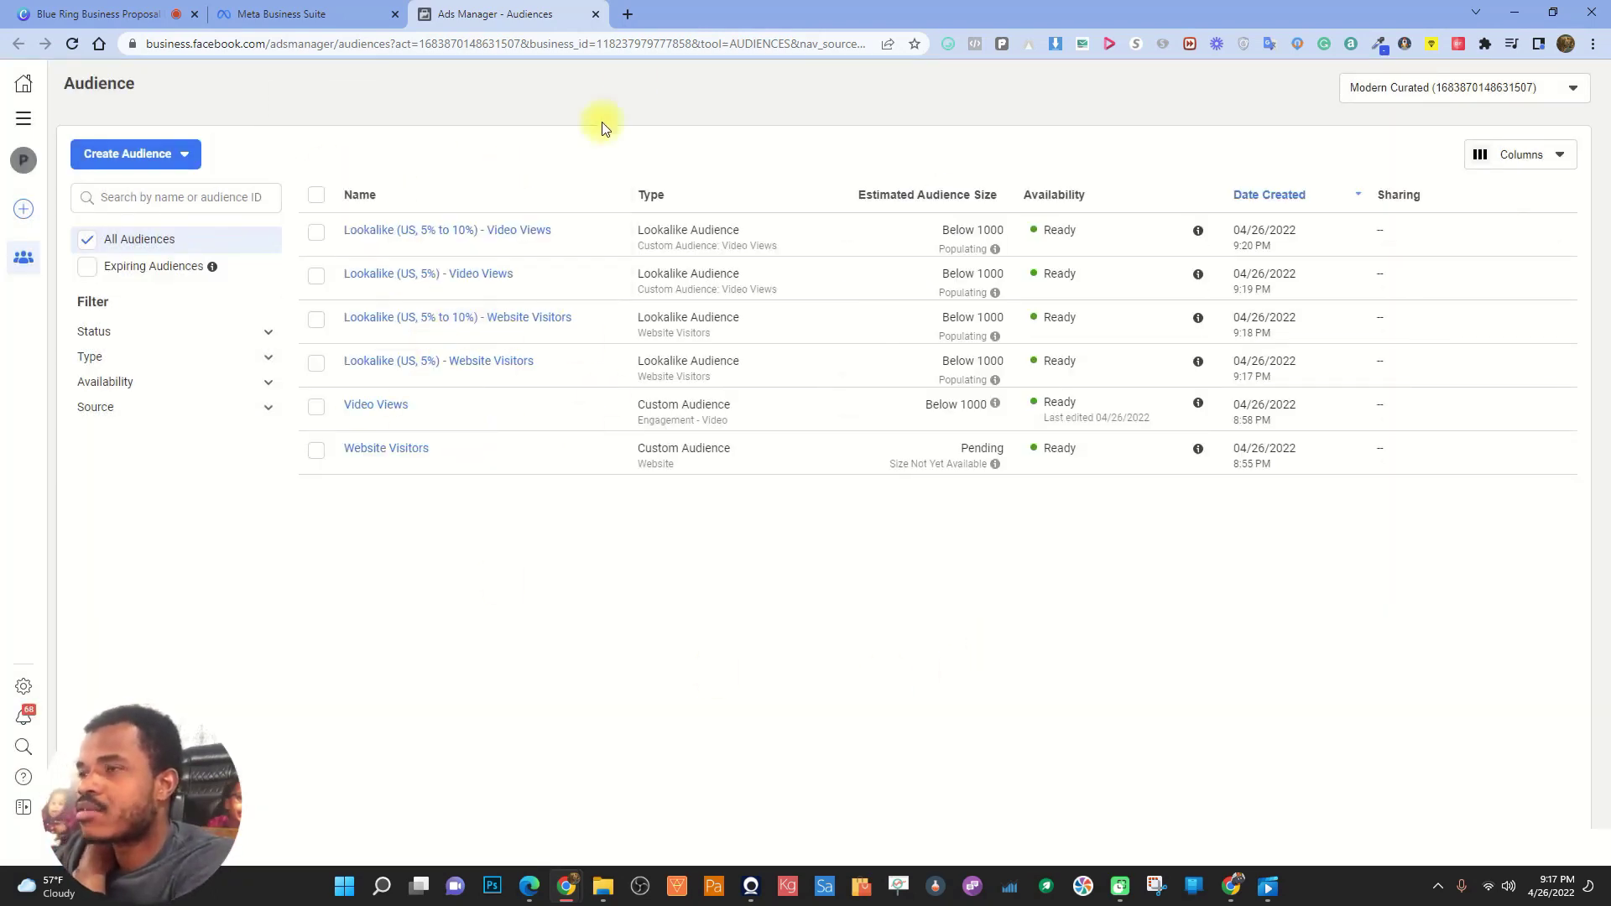
mouse_move(500, 238)
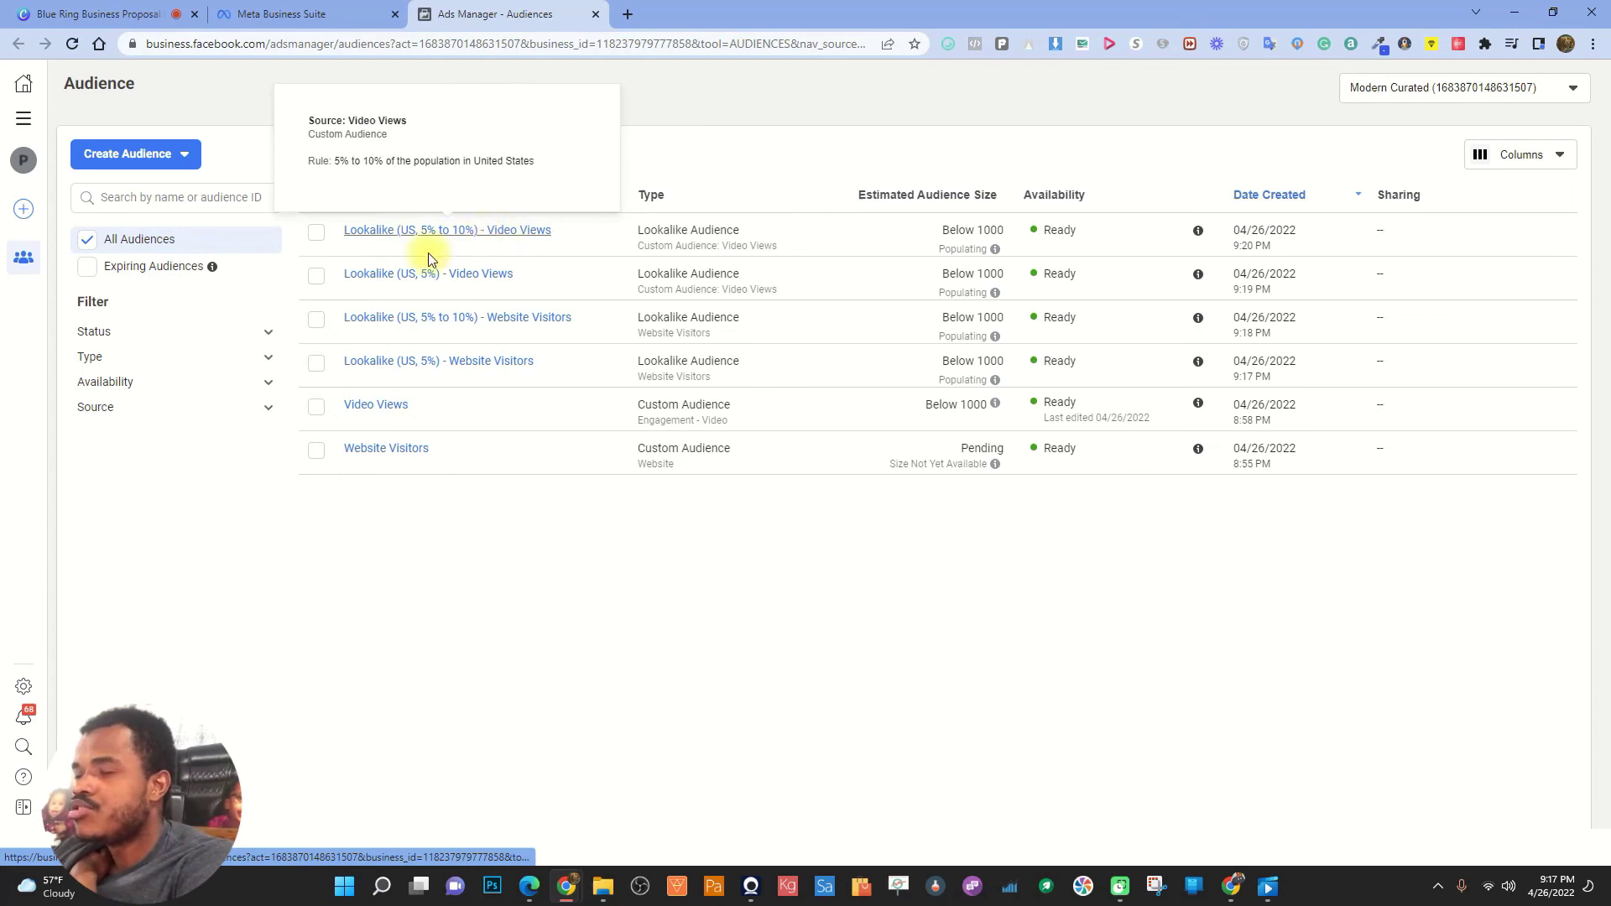